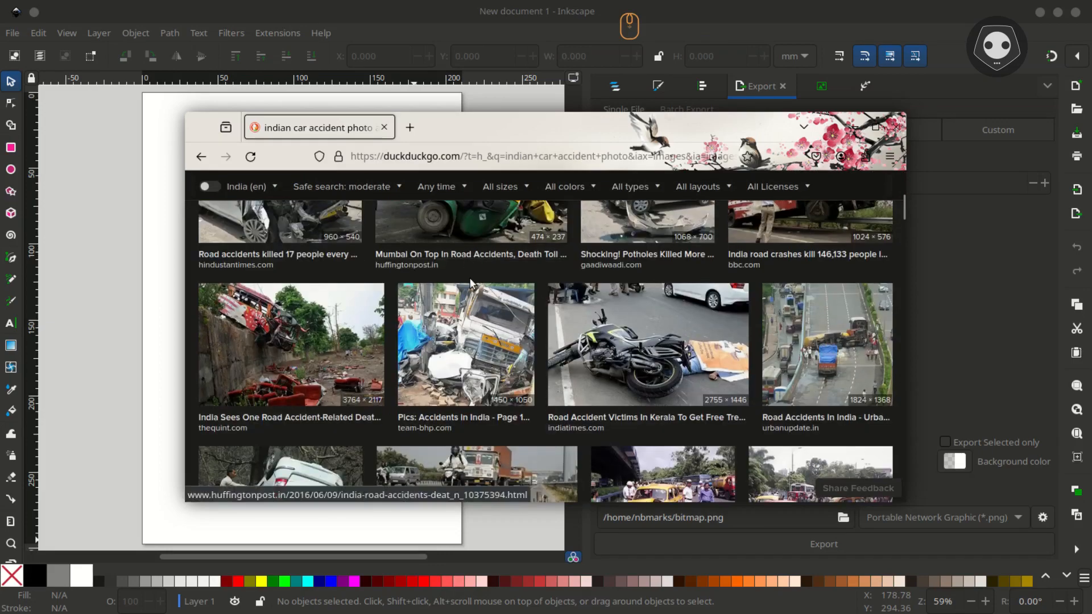
Browse the Indian car accident image results and open the full-size photo of the white car on top of the green auto-rickshaw
scroll(473, 283, down, 2)
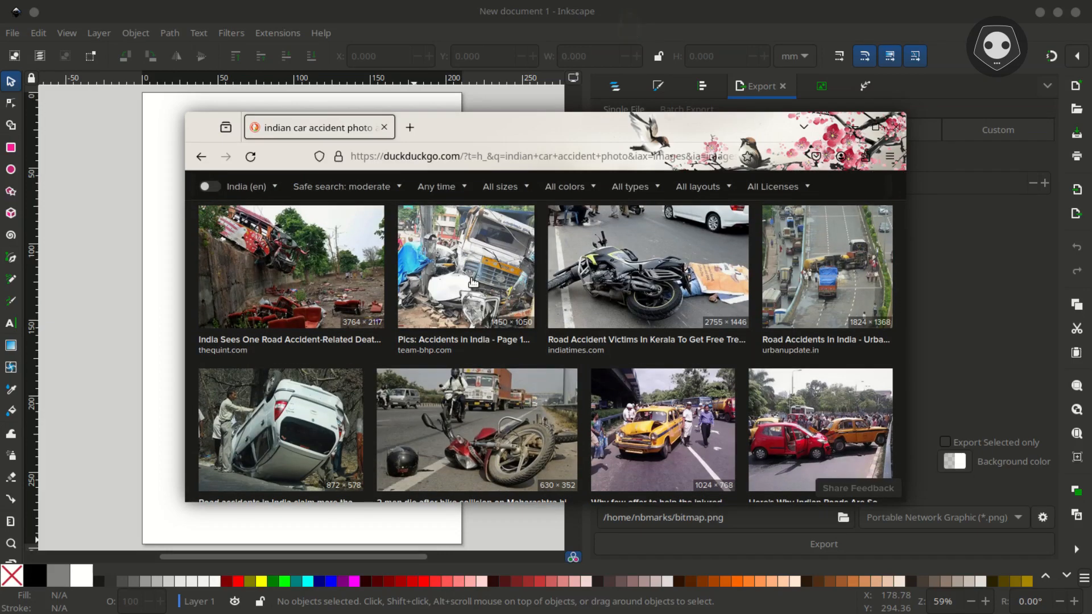
scroll(473, 282, down, 4)
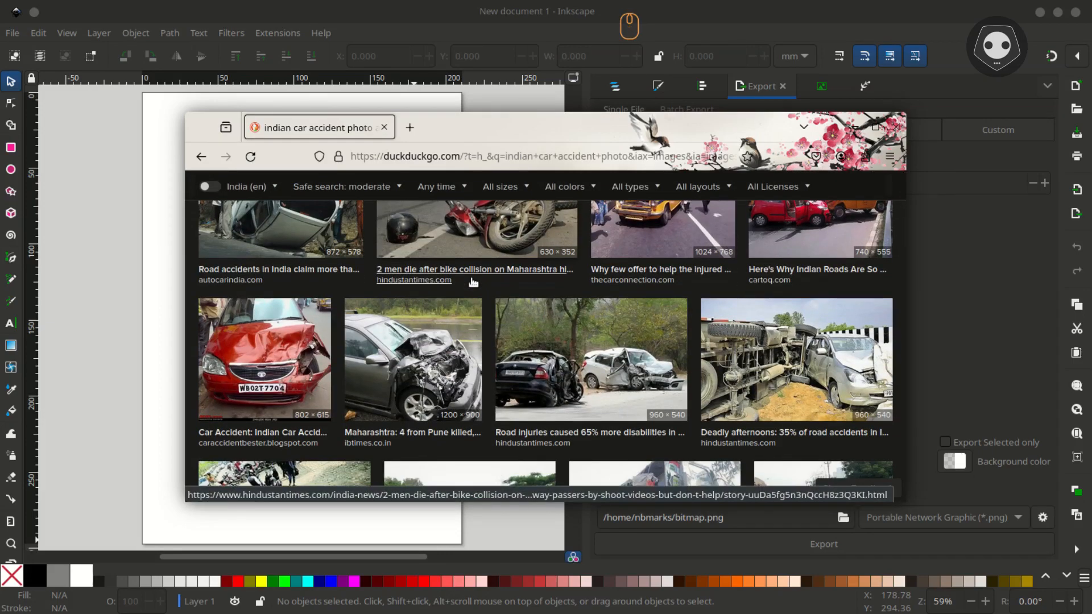
scroll(473, 282, down, 3)
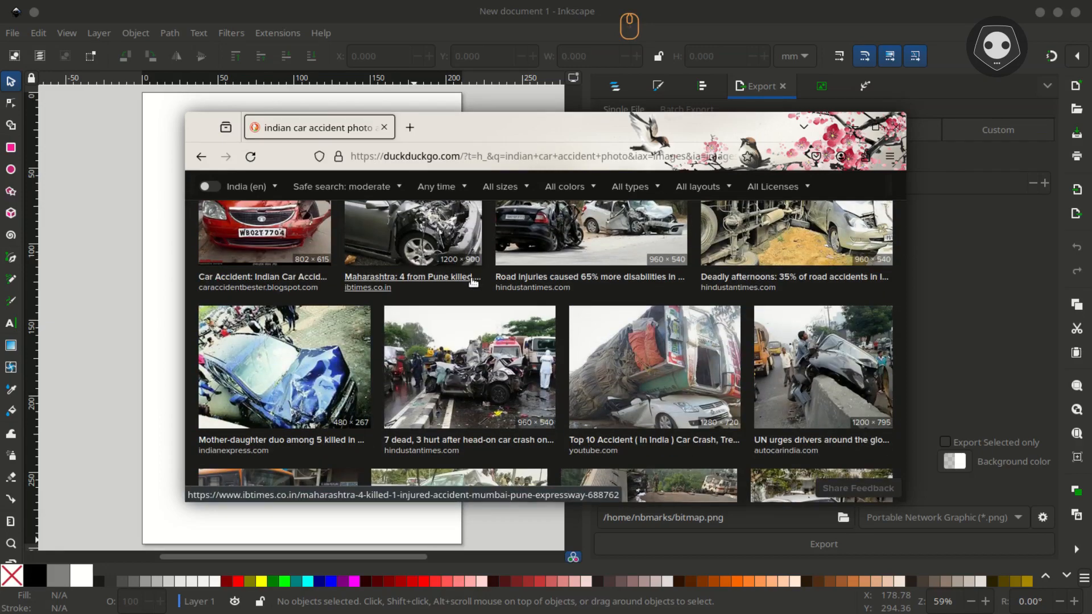
scroll(473, 282, down, 1)
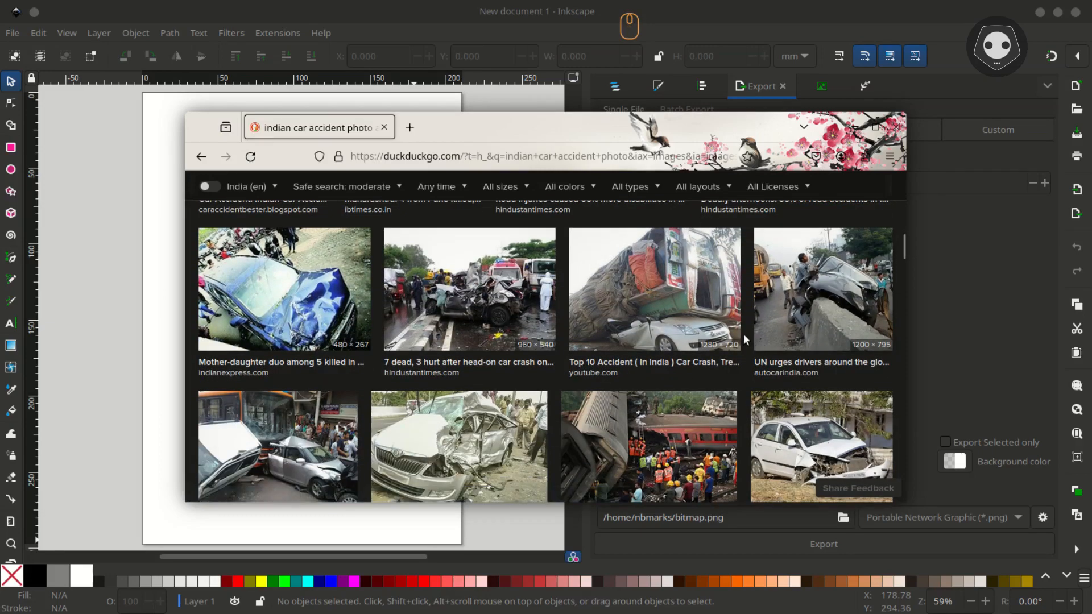
scroll(745, 339, down, 4)
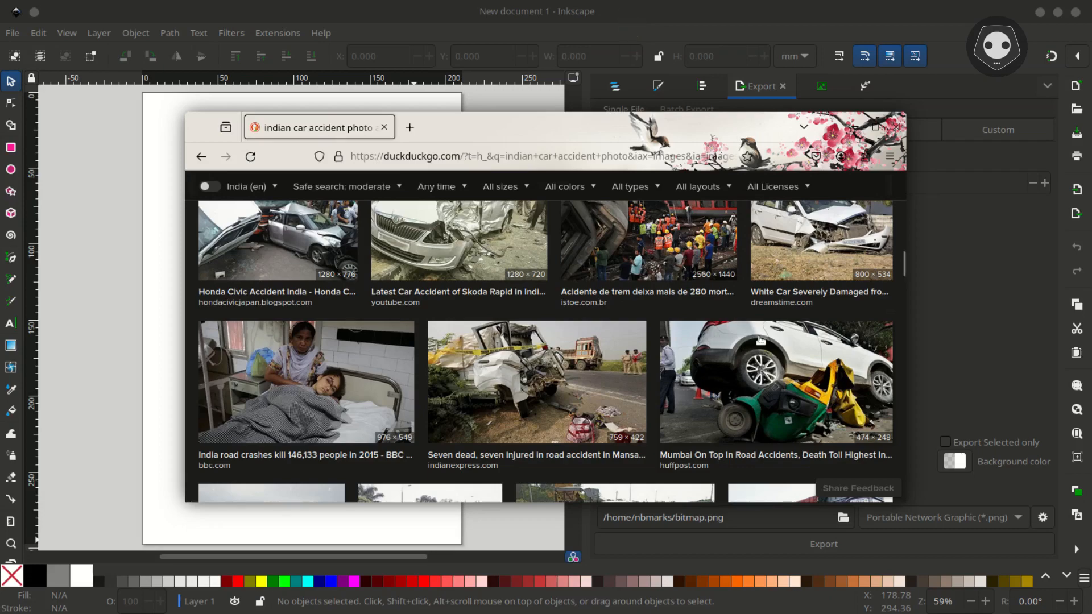
scroll(761, 340, down, 1)
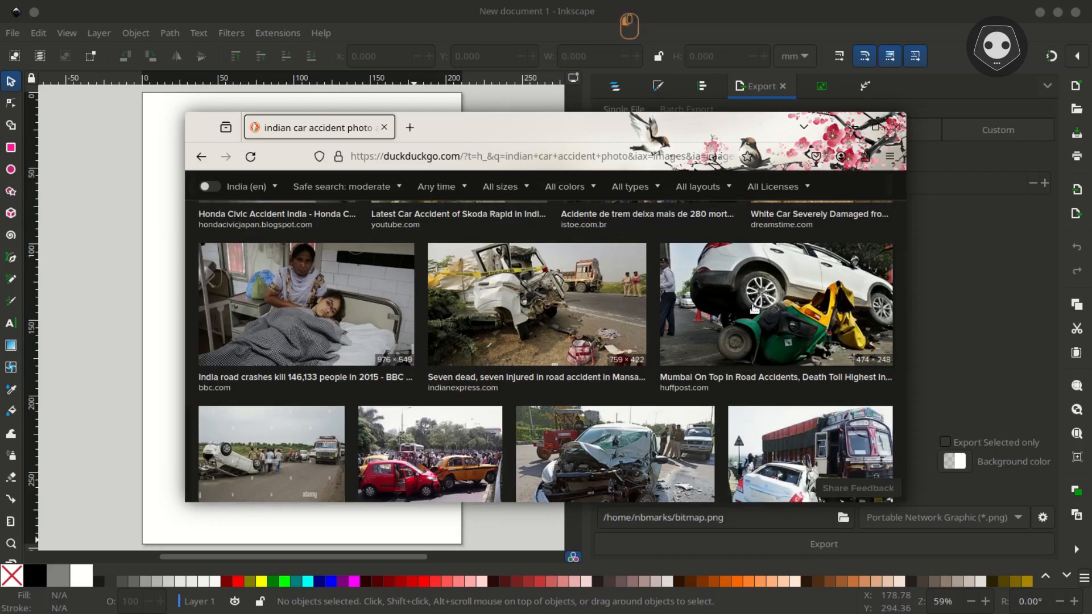
click(754, 308)
click(690, 374)
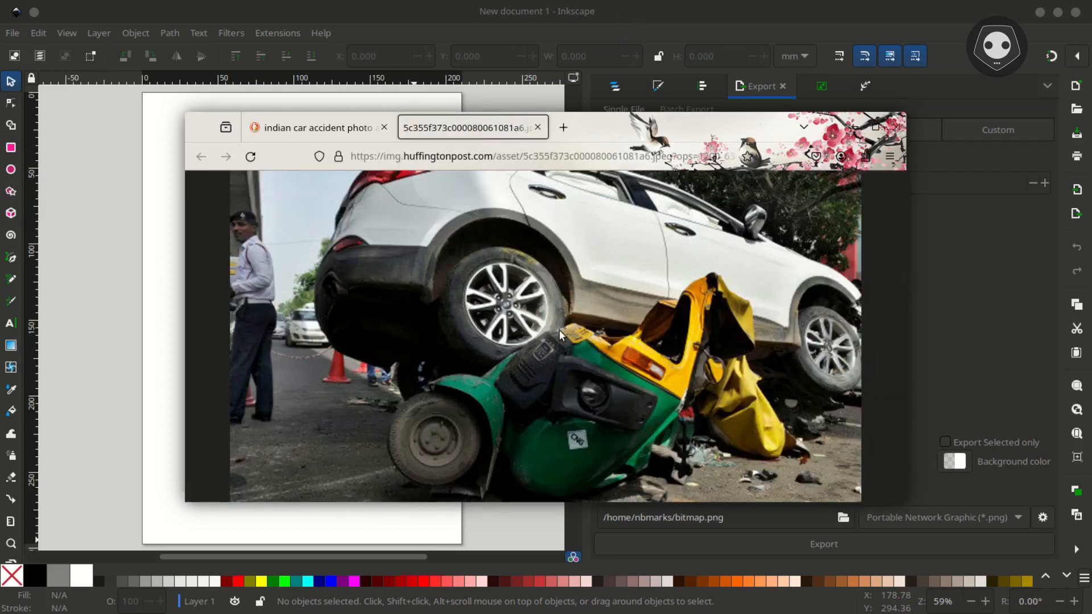
Copy the accident photo, switch to GIMP and paste it as a new image
right_click(559, 331)
click(589, 364)
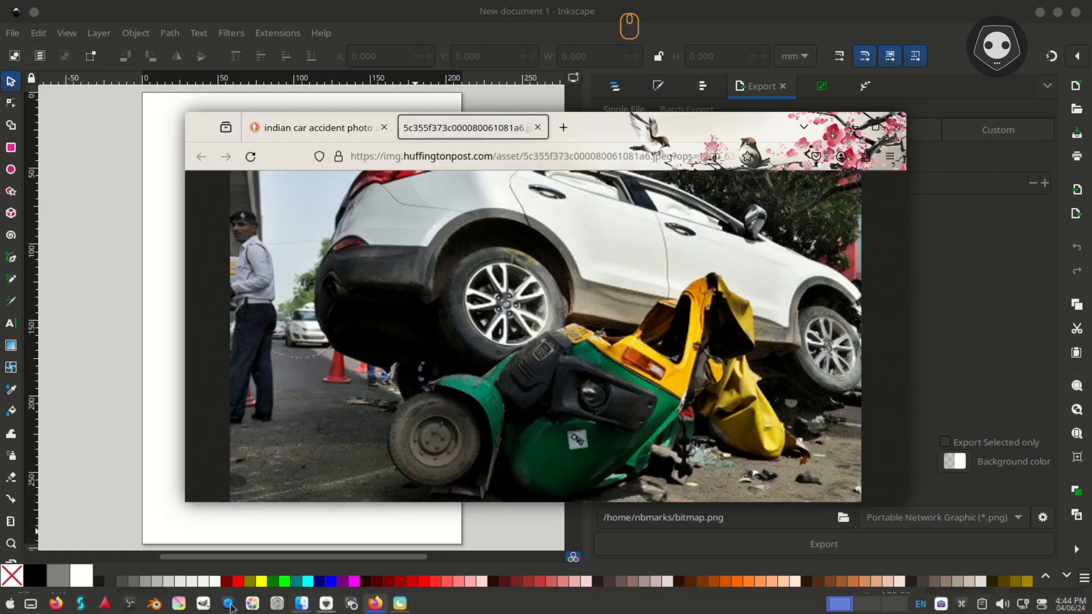
click(203, 603)
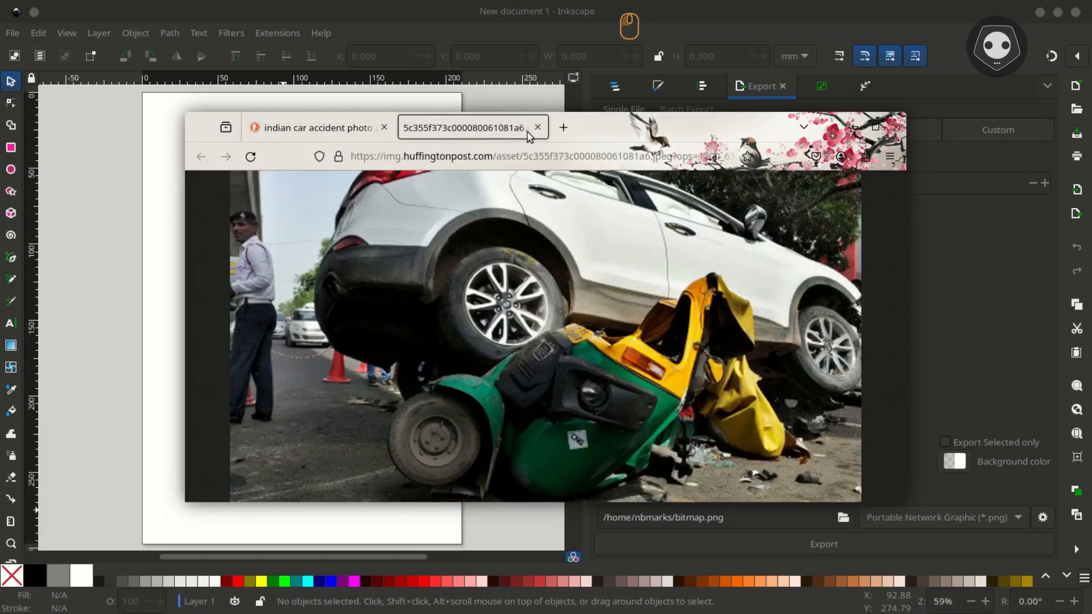
click(537, 127)
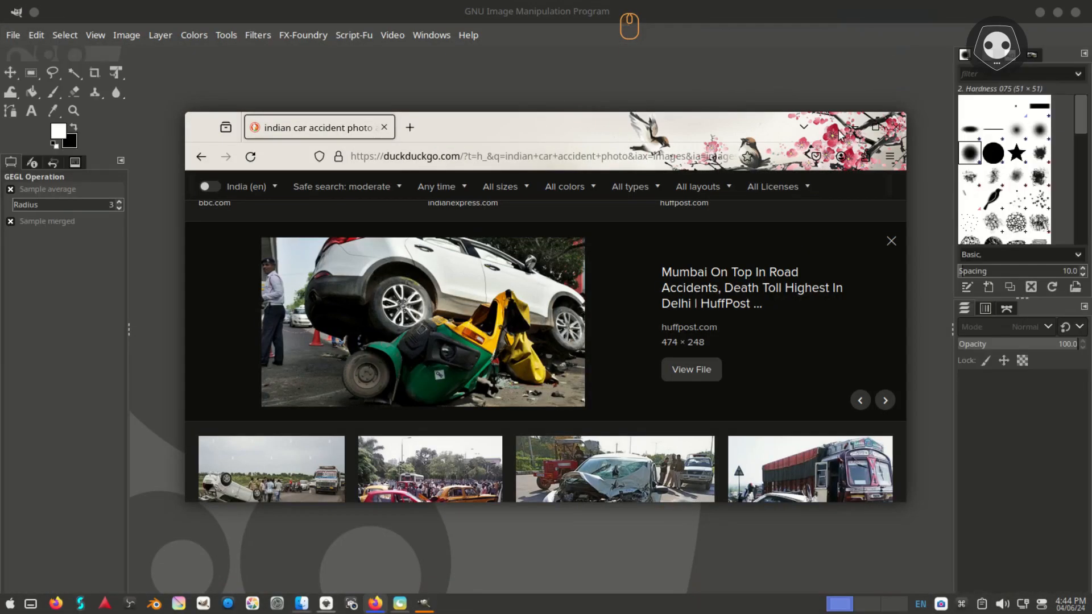
click(848, 127)
key(ctrl+v)
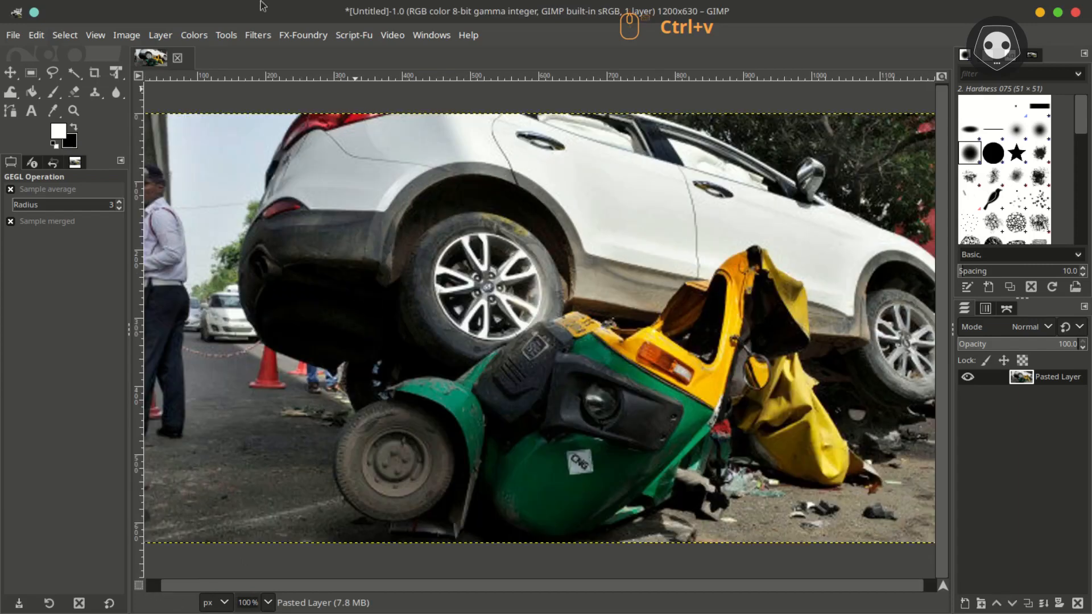
click(194, 35)
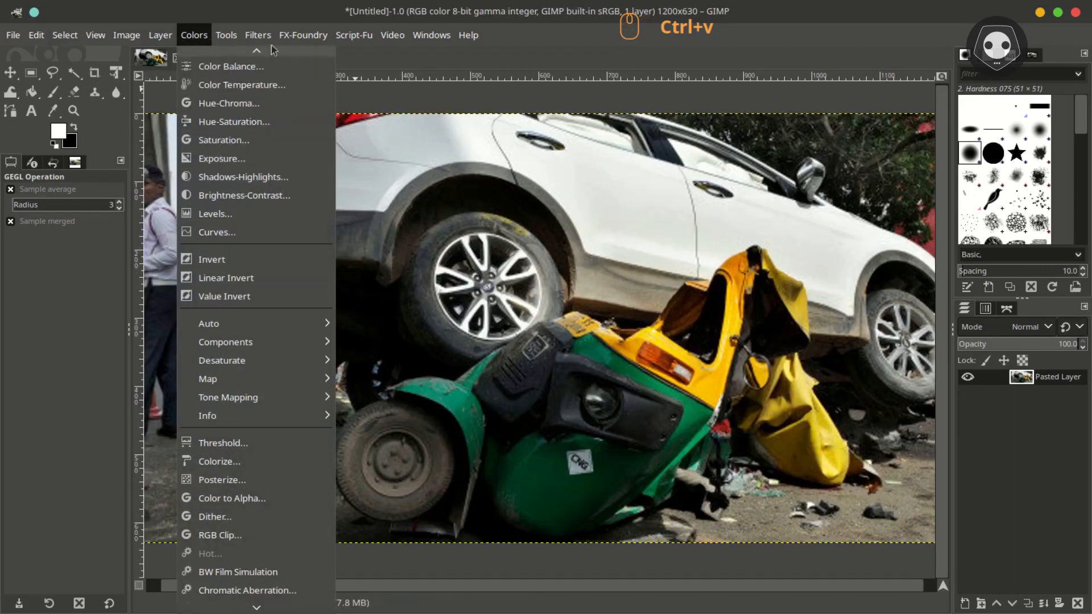
click(257, 35)
mouse_move(300, 278)
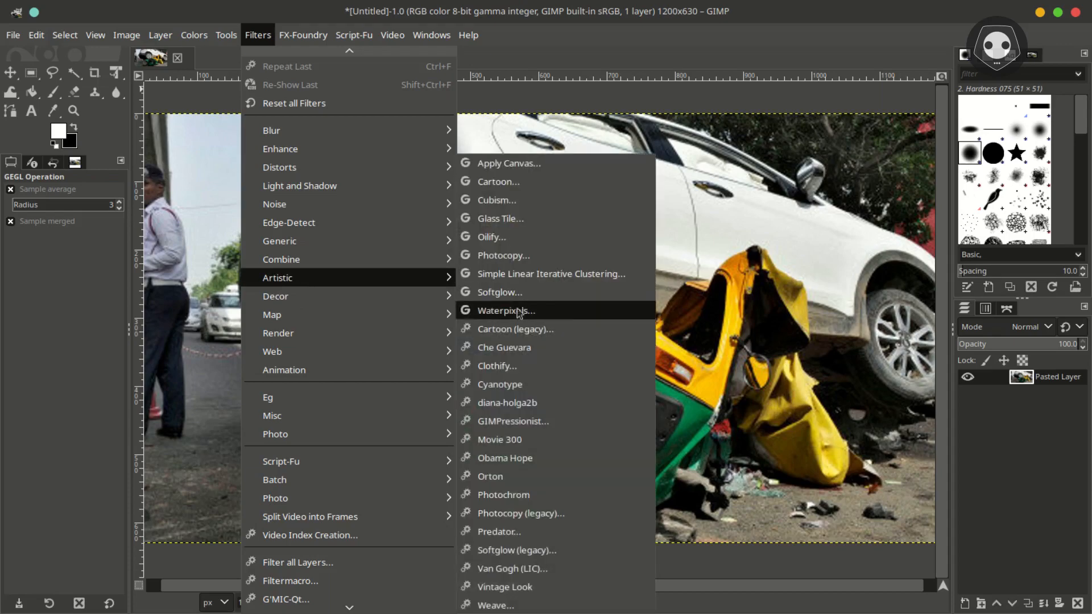
click(506, 311)
key(minus)
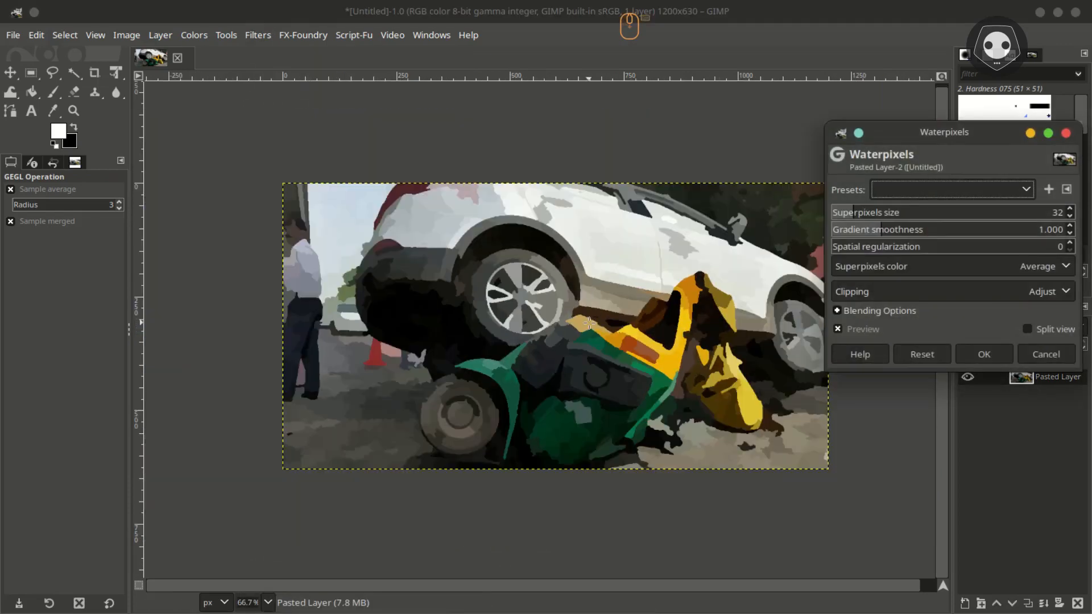
click(1047, 355)
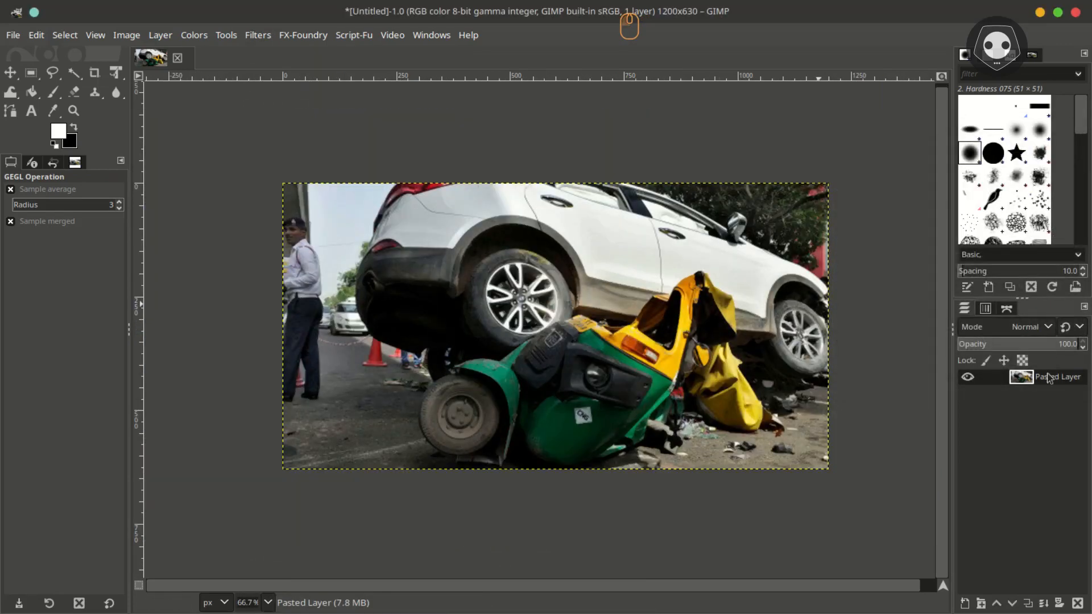
Duplicate the pasted photo layer and apply the Waterpixels filter to the copy with superpixels size 32 and average colour
click(1028, 604)
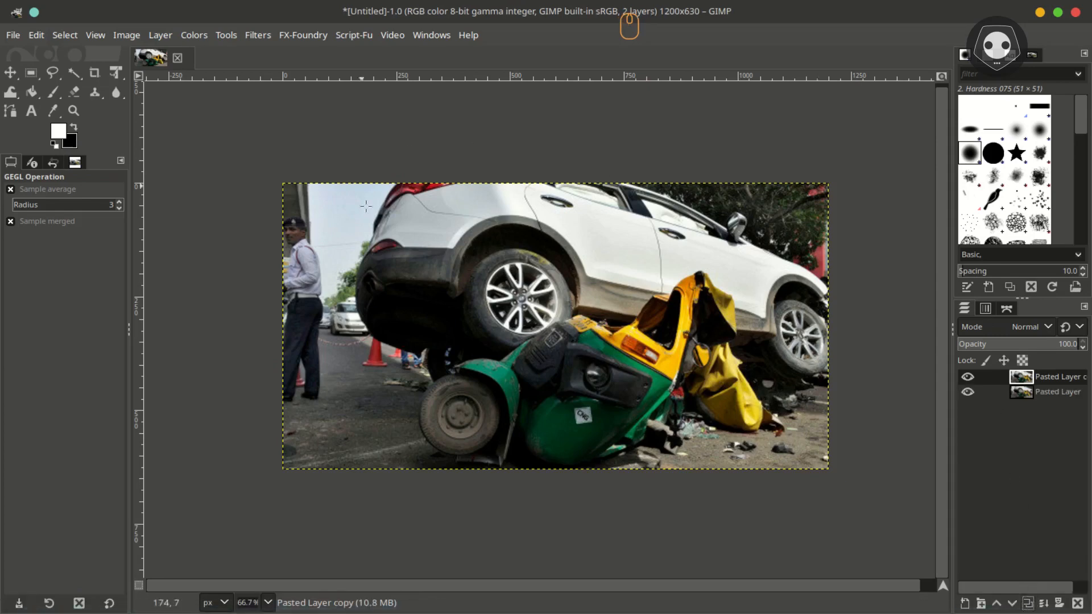
click(194, 35)
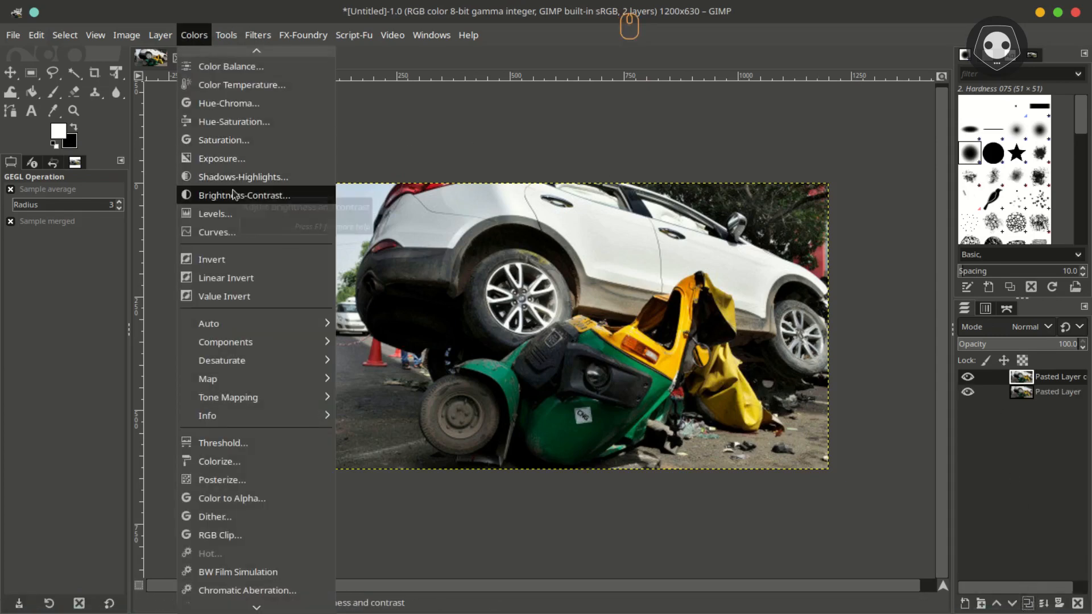
mouse_move(257, 35)
mouse_move(398, 296)
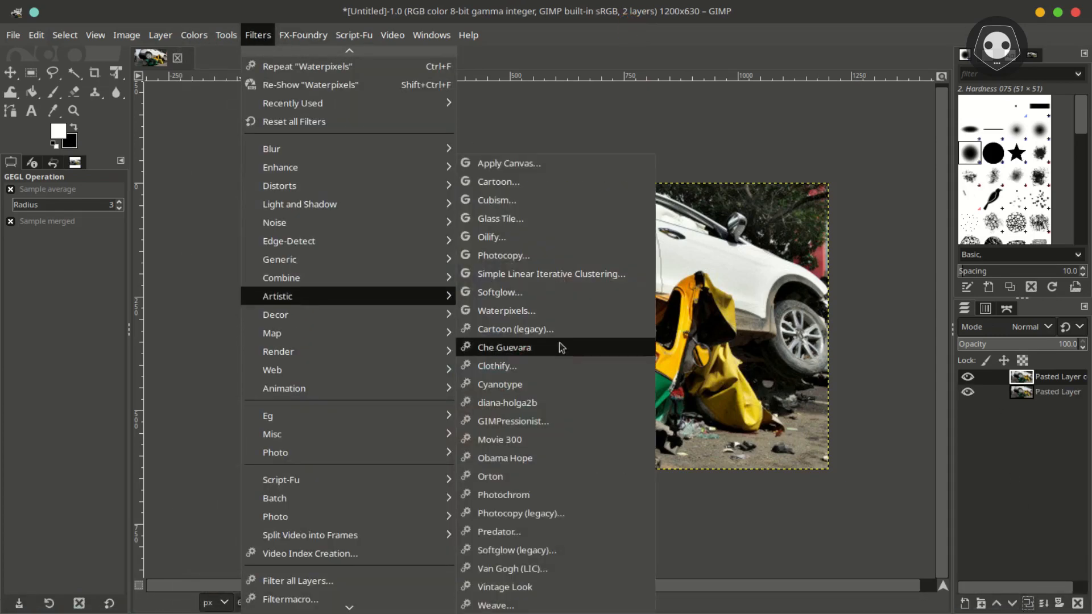
click(527, 313)
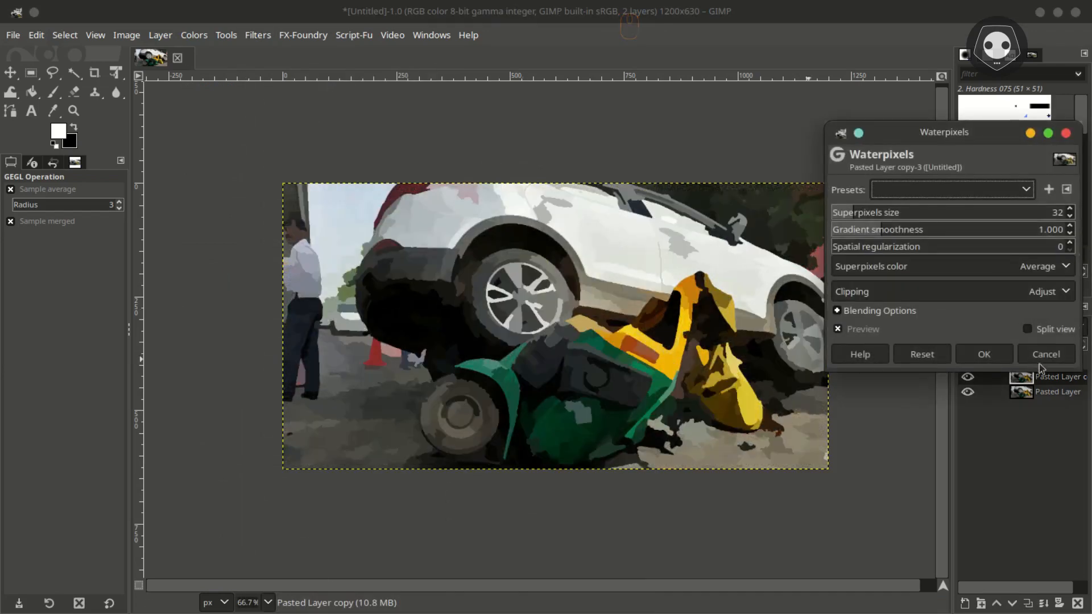
click(984, 355)
Add a white layer mask to the filtered layer copy
right_click(1038, 379)
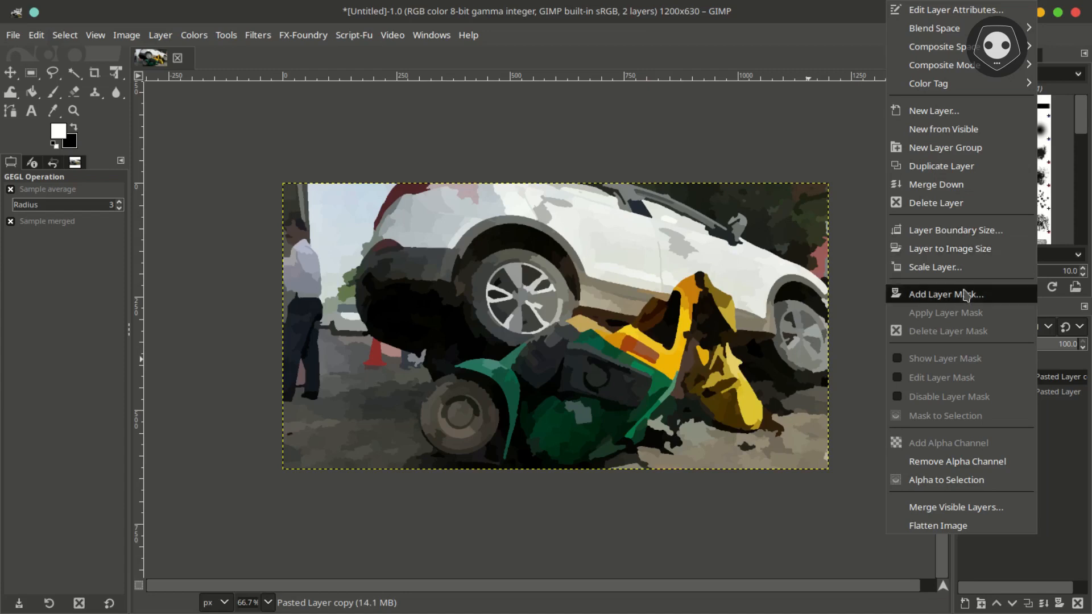
click(967, 294)
key(Return)
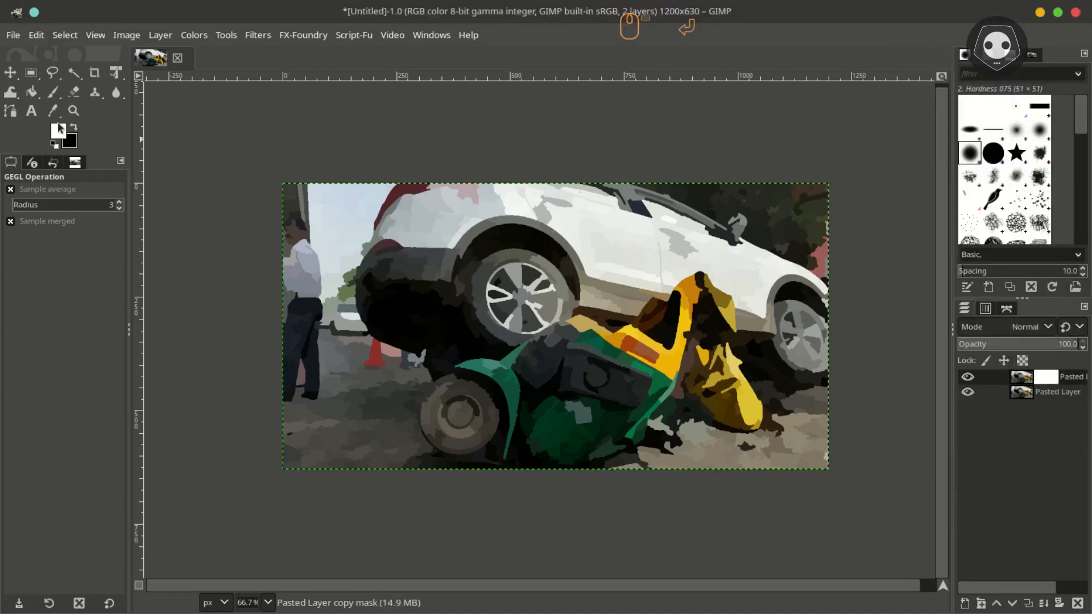
Paint black on the layer mask over the auto-rickshaw's headlight with a size 40 paintbrush to reveal the original photo
key(x)
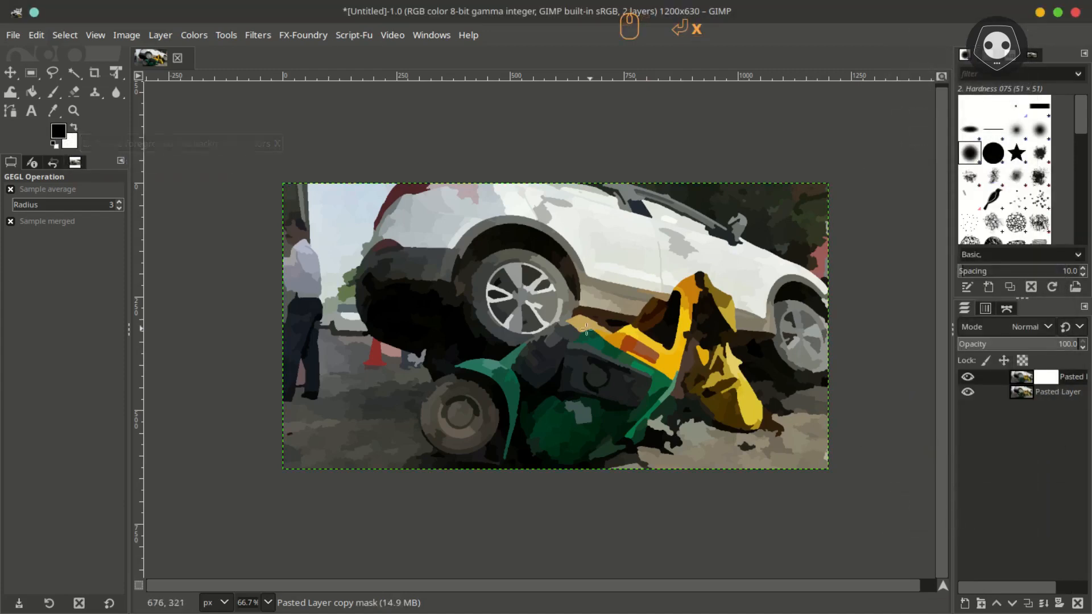
ctrl+scroll(596, 378, up, 3)
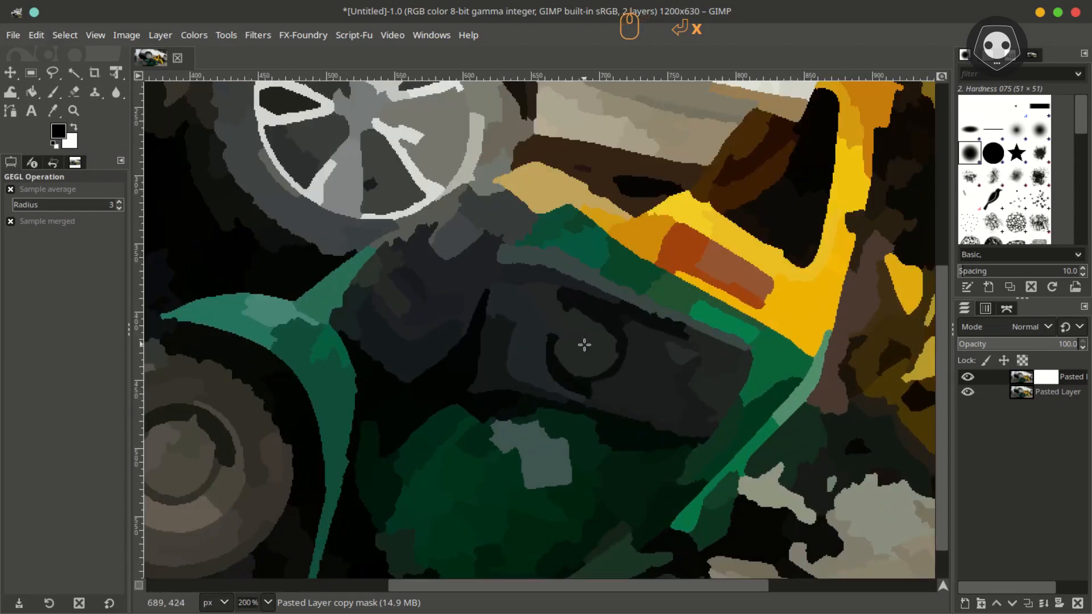
key(p)
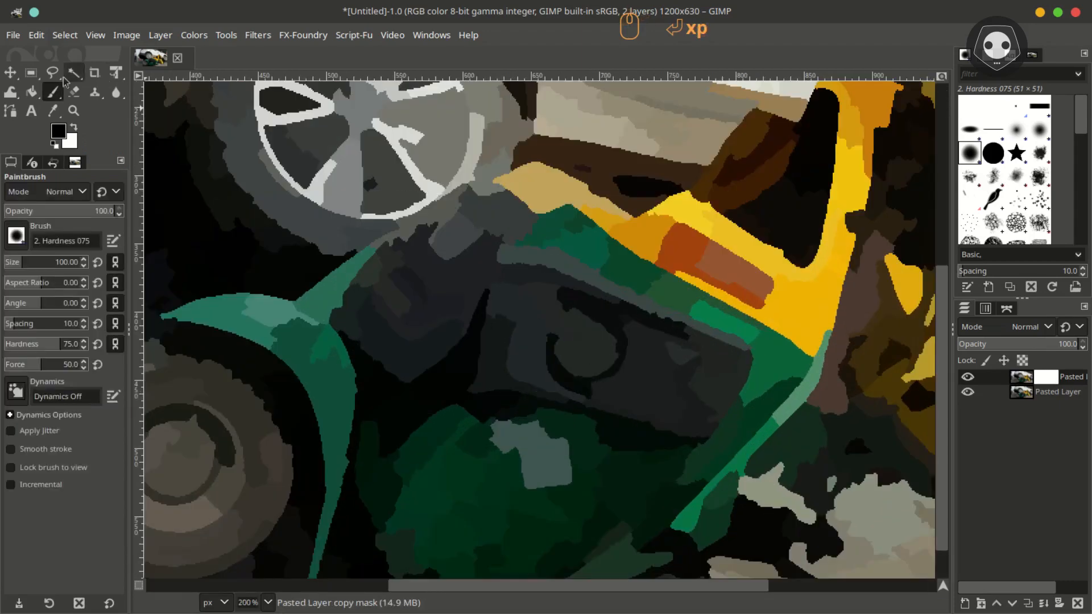
click(23, 264)
mouse_move(571, 333)
mouse_down()
mouse_move(602, 350)
mouse_move(583, 363)
mouse_move(568, 345)
mouse_move(586, 326)
mouse_move(603, 337)
mouse_move(589, 360)
mouse_move(568, 352)
mouse_move(573, 325)
mouse_move(604, 338)
mouse_move(585, 358)
mouse_up()
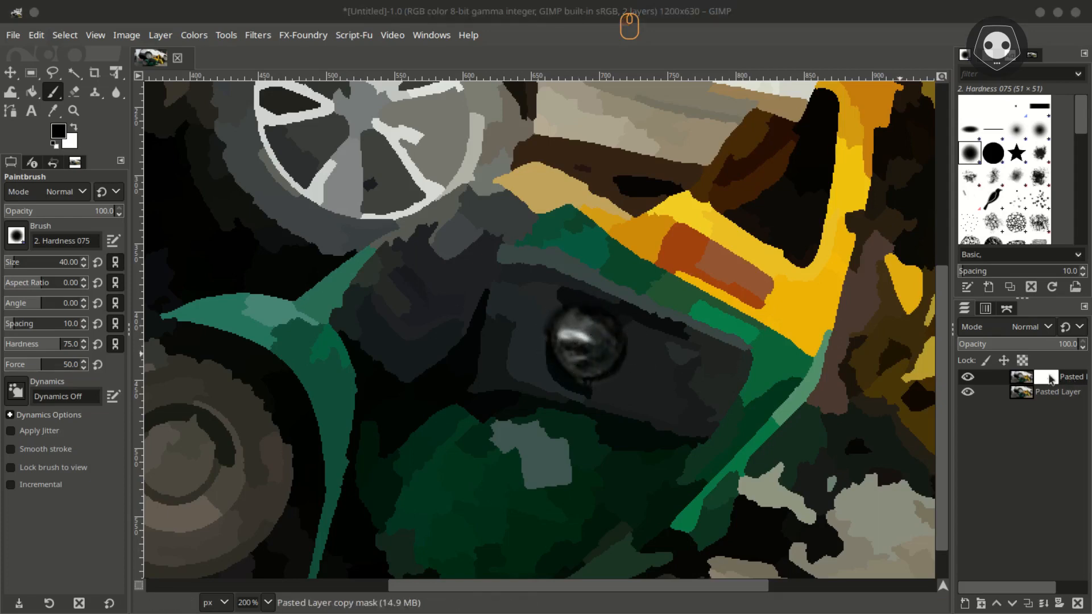
Paint black on the layer mask along the white car's upper red tail light to bring back its original detail
scroll(555, 305, down, 3)
scroll(505, 227, up, 1)
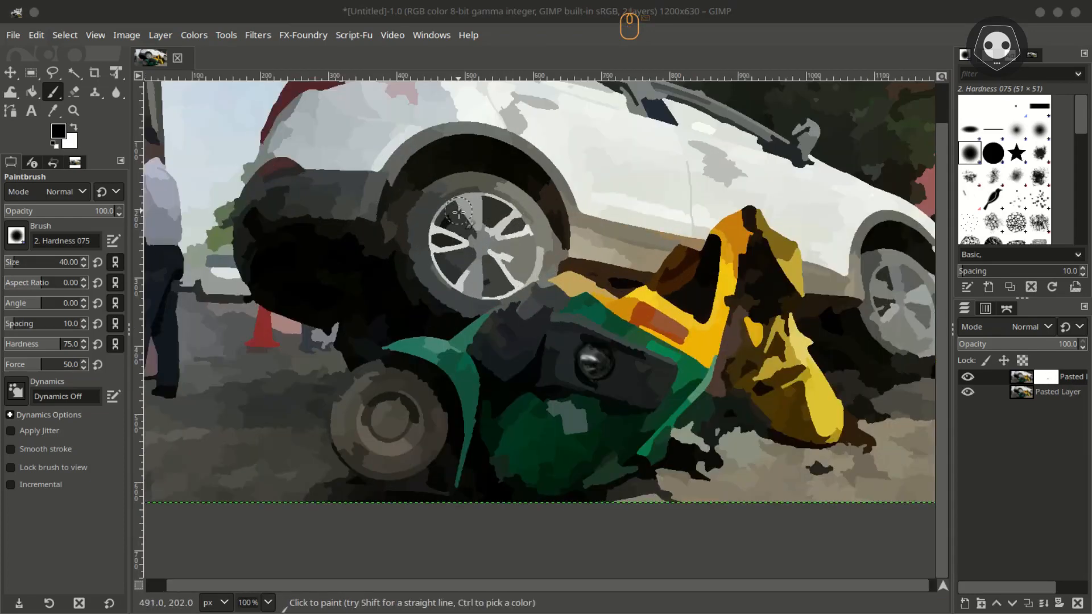
drag(459, 212, 371, 401)
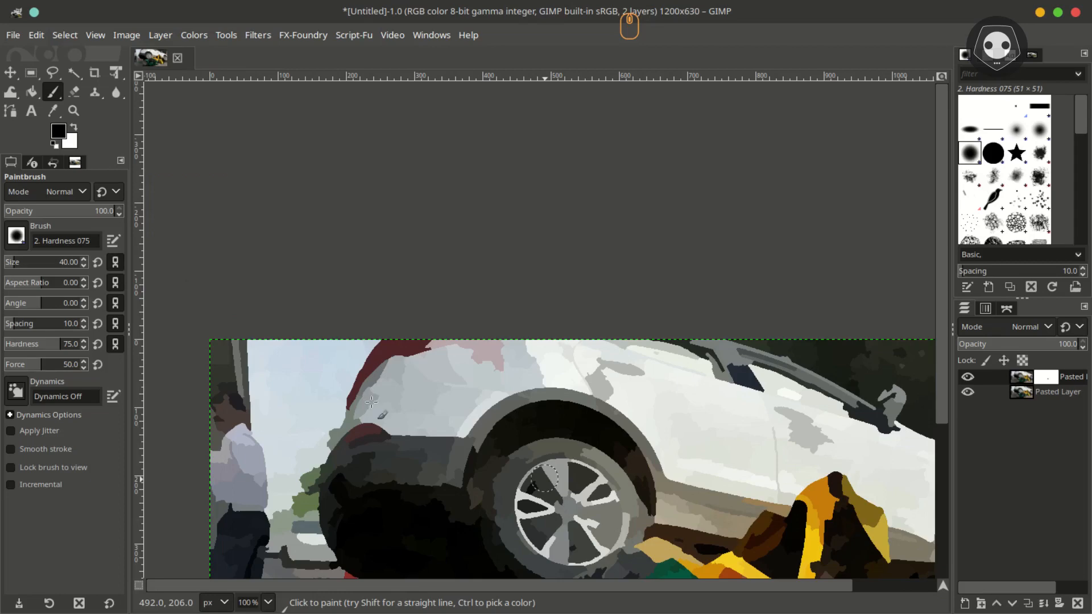
scroll(371, 401, up, 2)
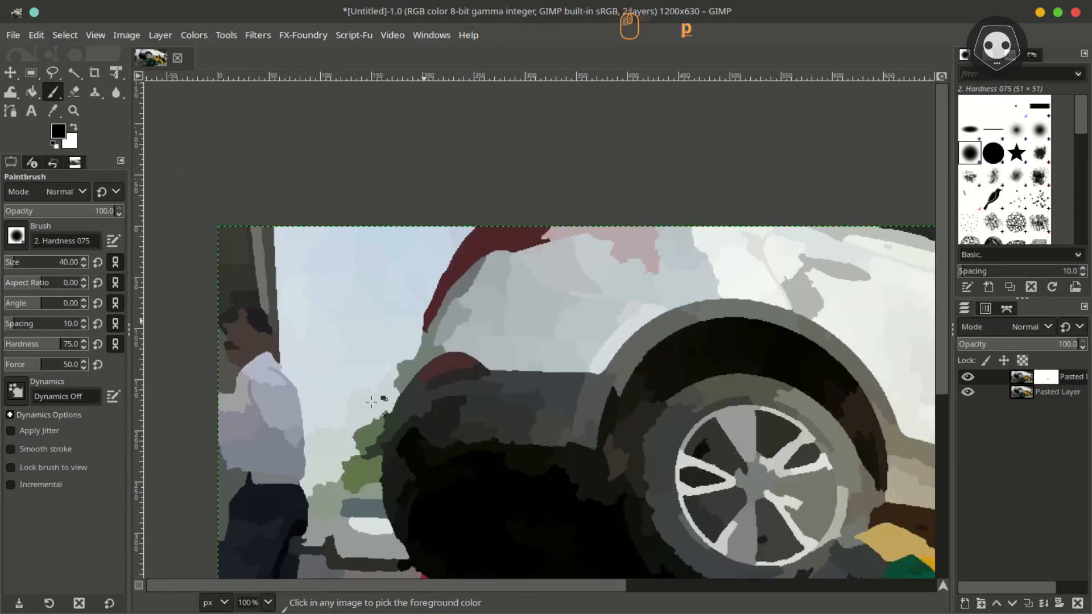
scroll(572, 233, up, 1)
scroll(575, 222, down, 2)
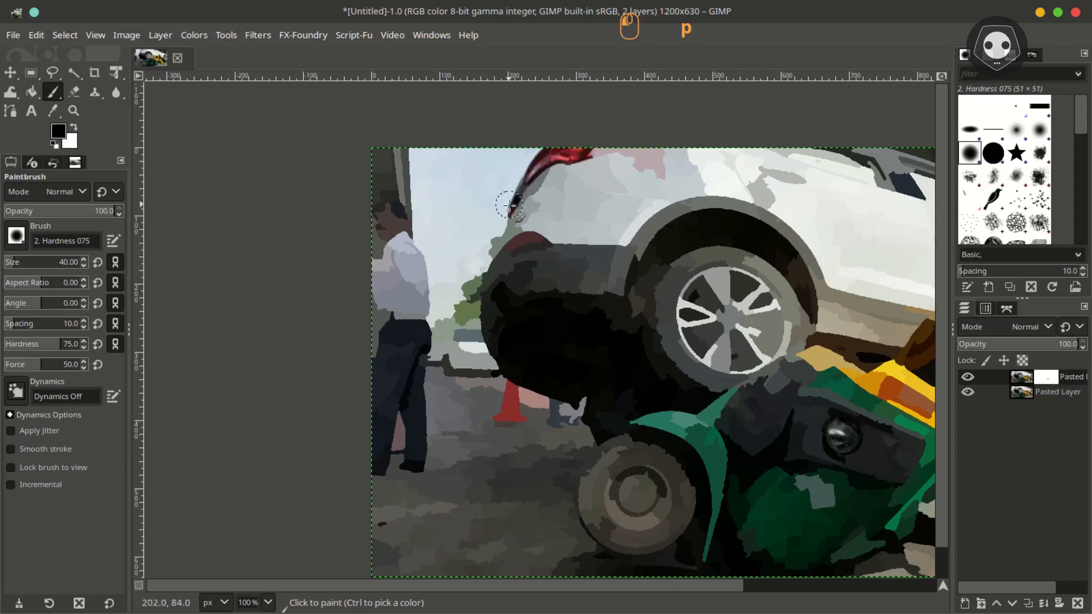
Start a Hue-Saturation adjustment on the filtered layer copy's image and lower the green saturation to about -65
scroll(512, 202, down, 2)
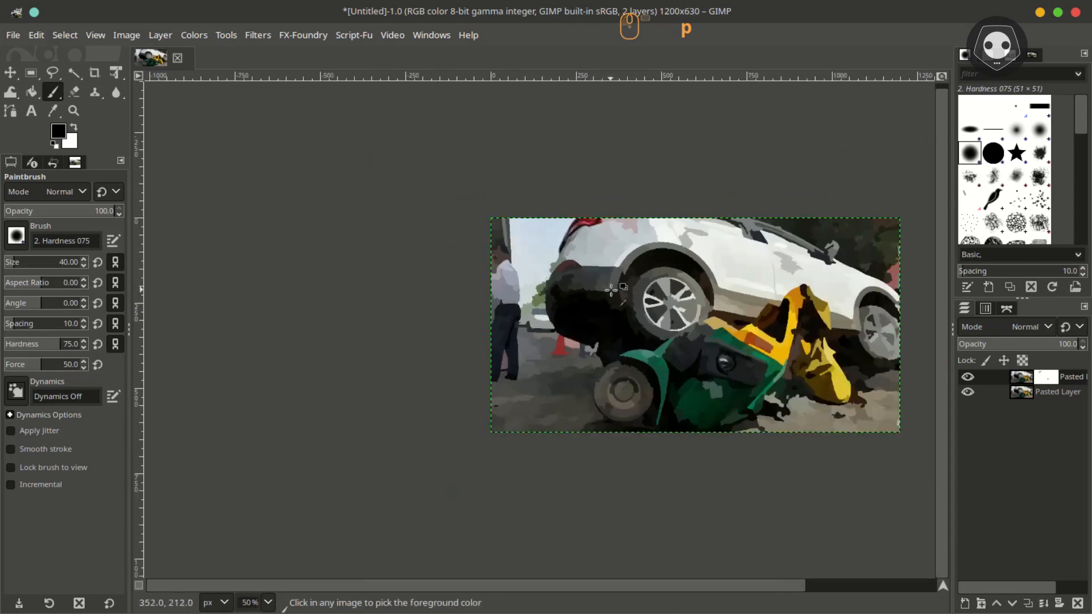
scroll(797, 458, right, 3)
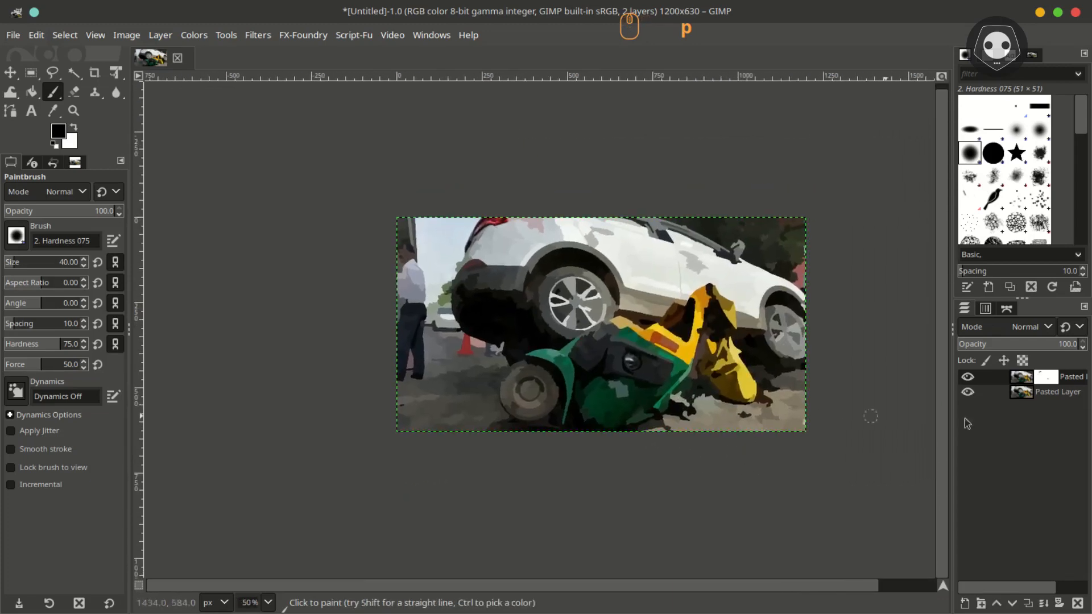
scroll(640, 386, up, 2)
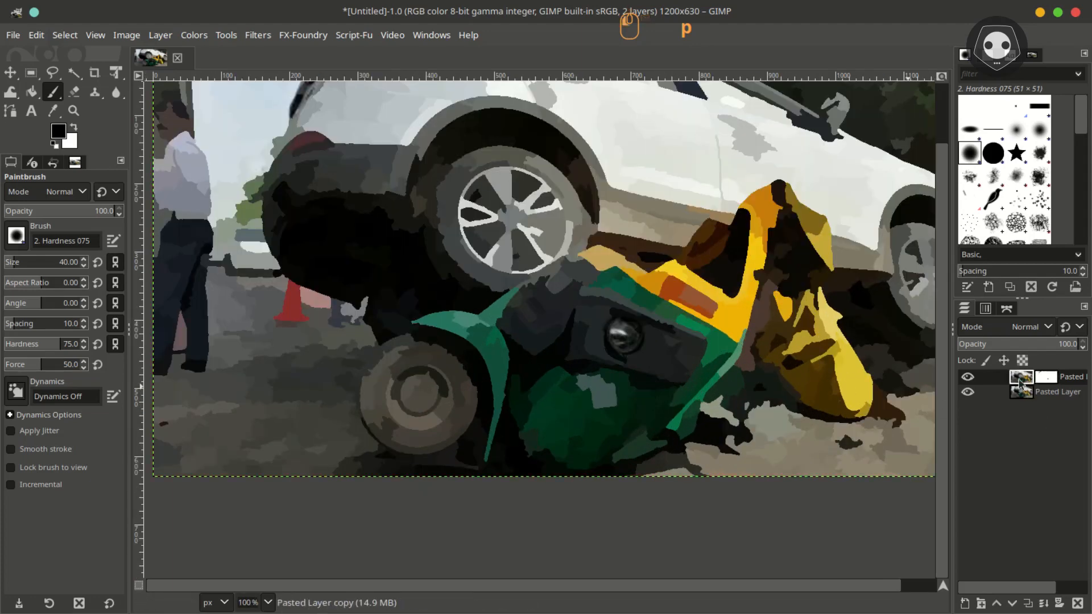
click(195, 36)
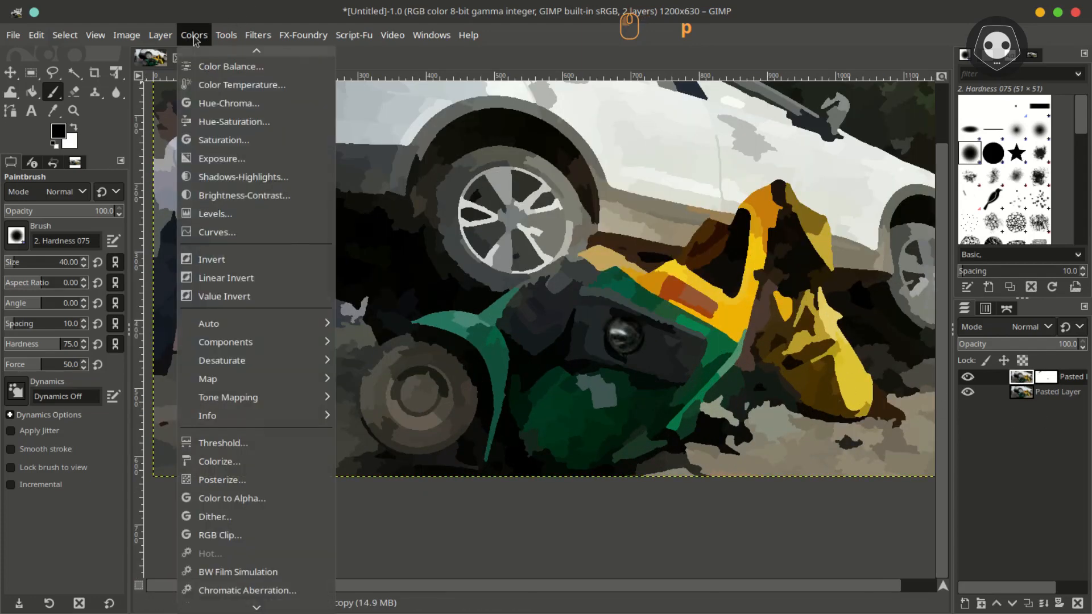
click(222, 126)
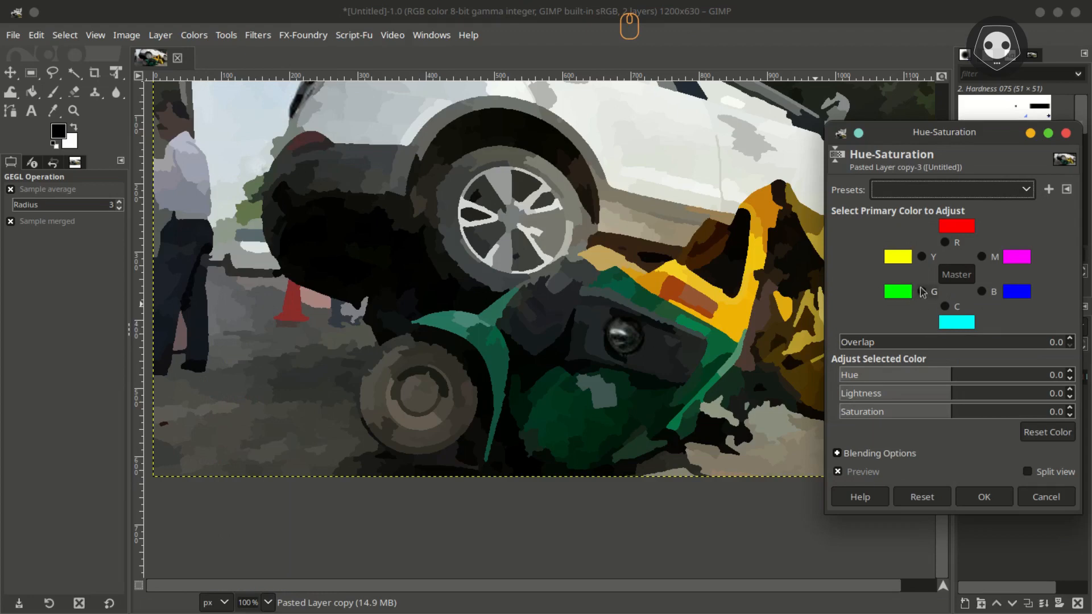
click(922, 291)
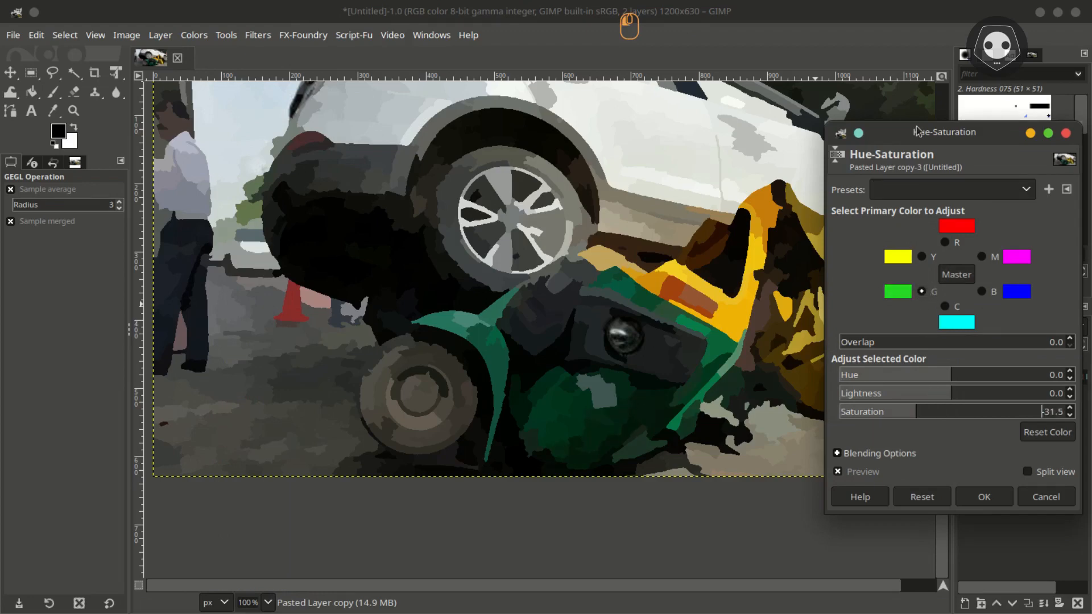
double_click(916, 127)
click(1056, 11)
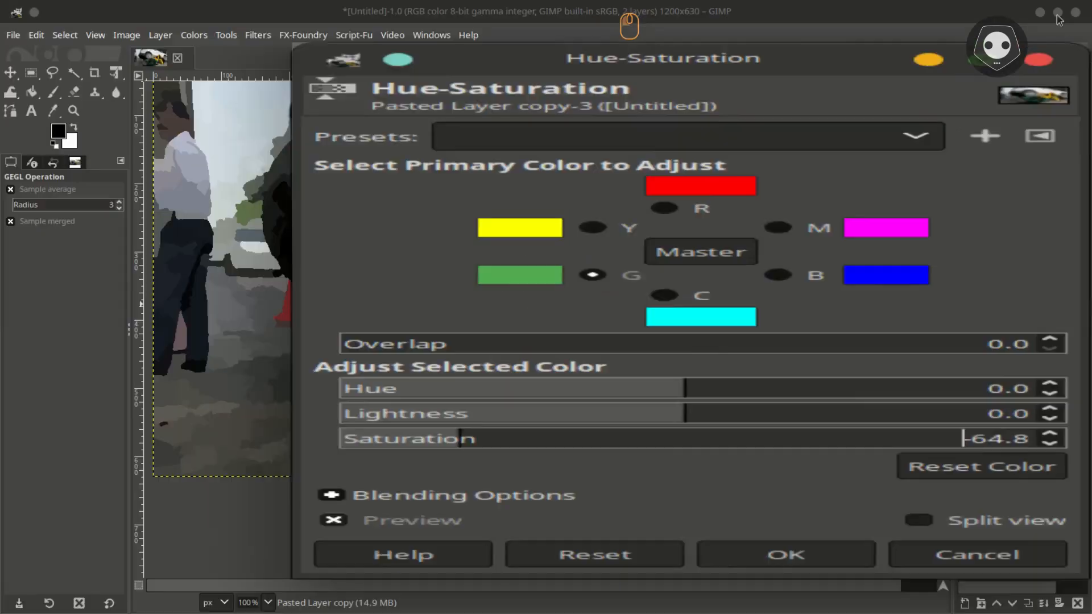
drag(961, 132, 917, 123)
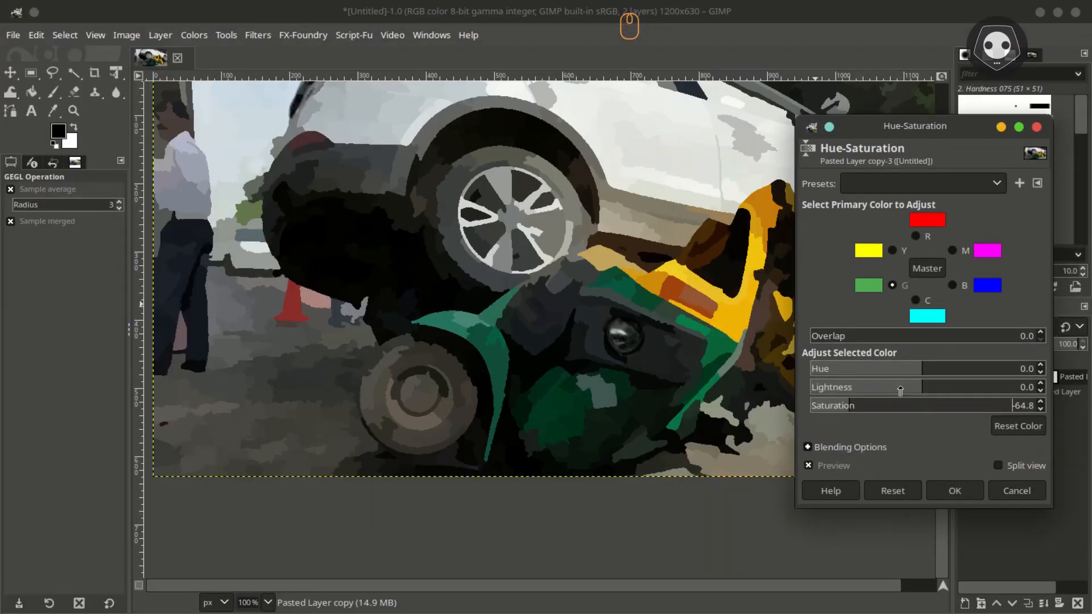
mouse_move(932, 130)
mouse_down()
mouse_move(693, 127)
mouse_move(916, 104)
mouse_up()
click(1017, 378)
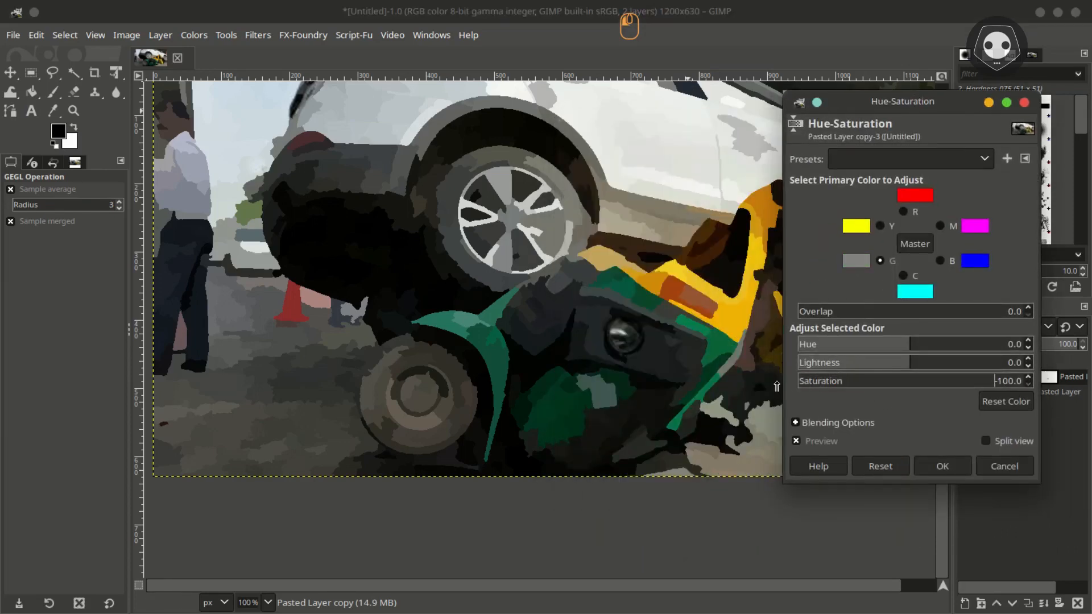
click(840, 380)
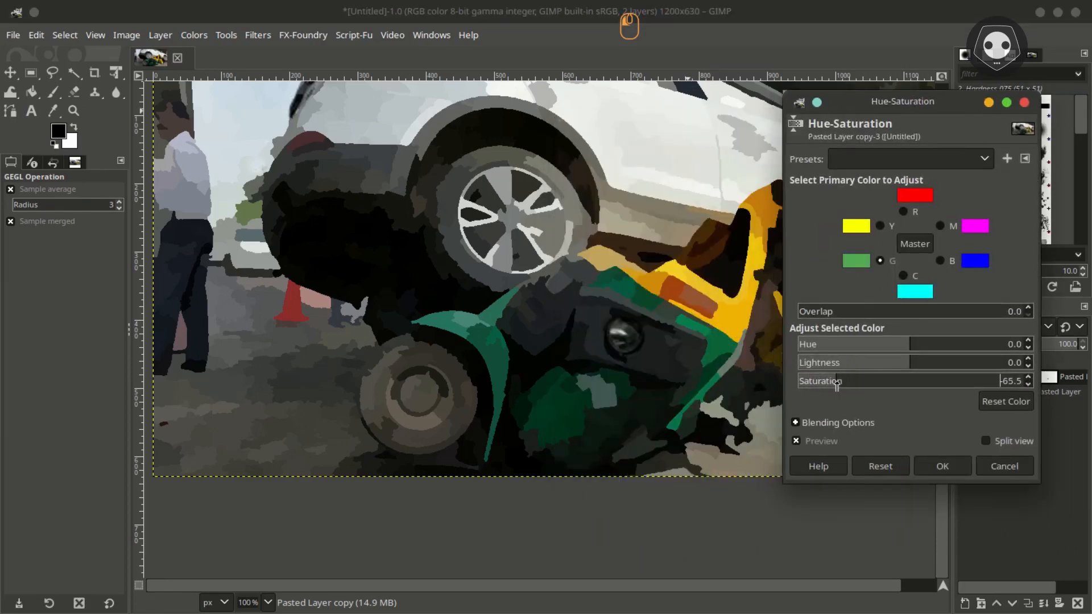
Strongly reduce the cyan saturation, raise the blue and set the red saturation to about 22, and apply the Hue-Saturation adjustment
drag(908, 359, 831, 389)
click(904, 276)
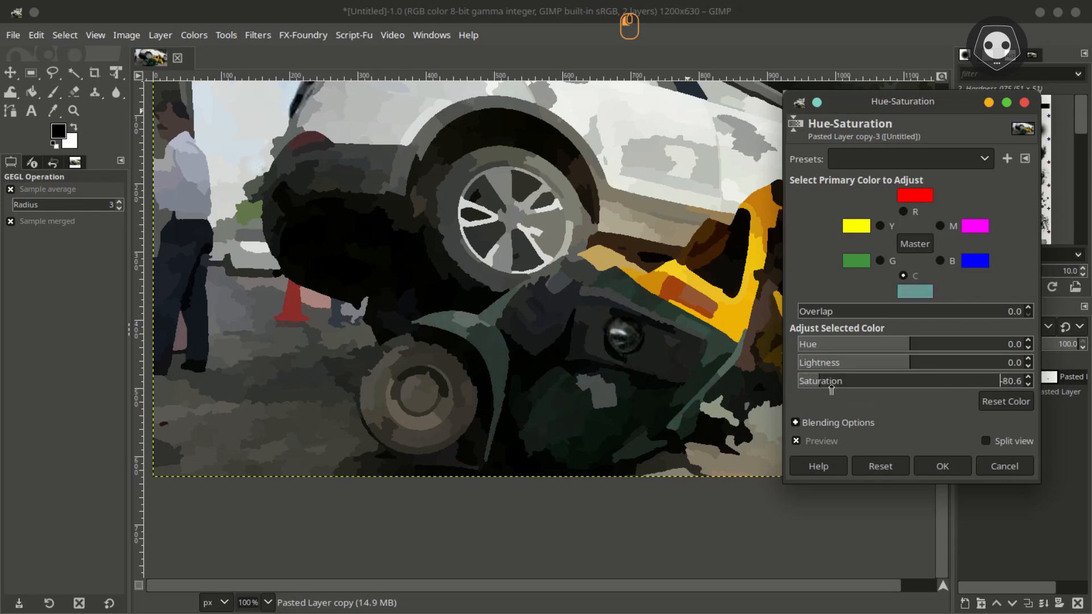
click(939, 260)
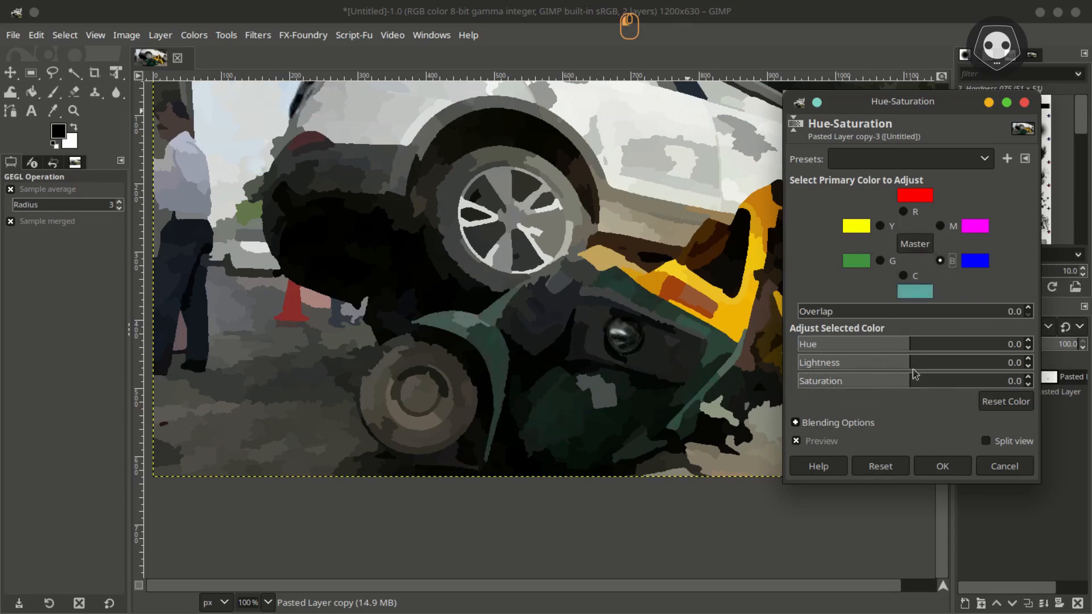
mouse_move(911, 381)
mouse_down()
mouse_move(957, 380)
mouse_move(934, 382)
mouse_up()
click(904, 211)
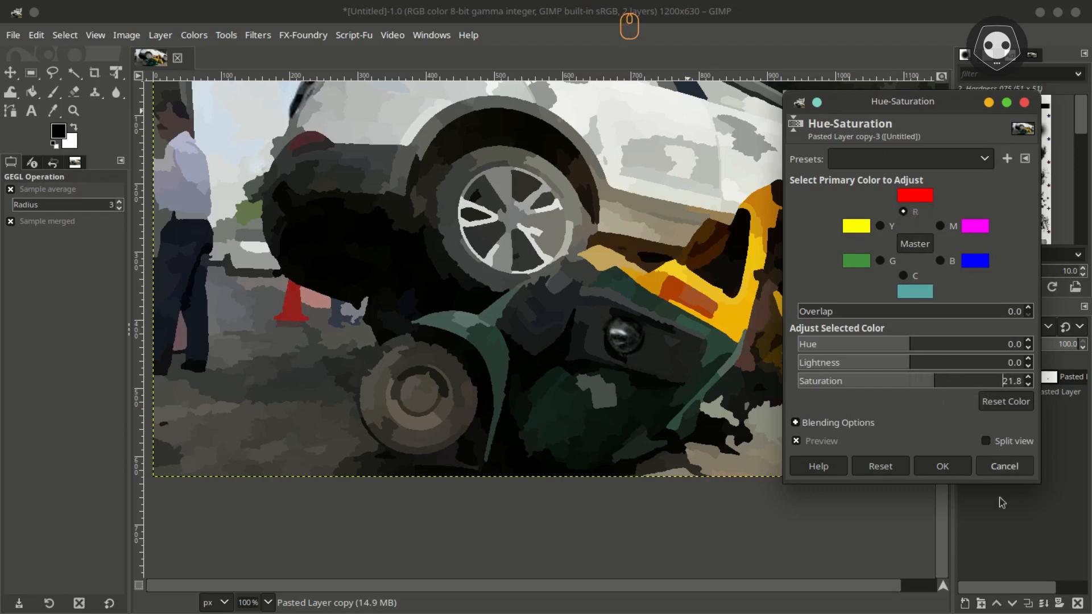
click(942, 466)
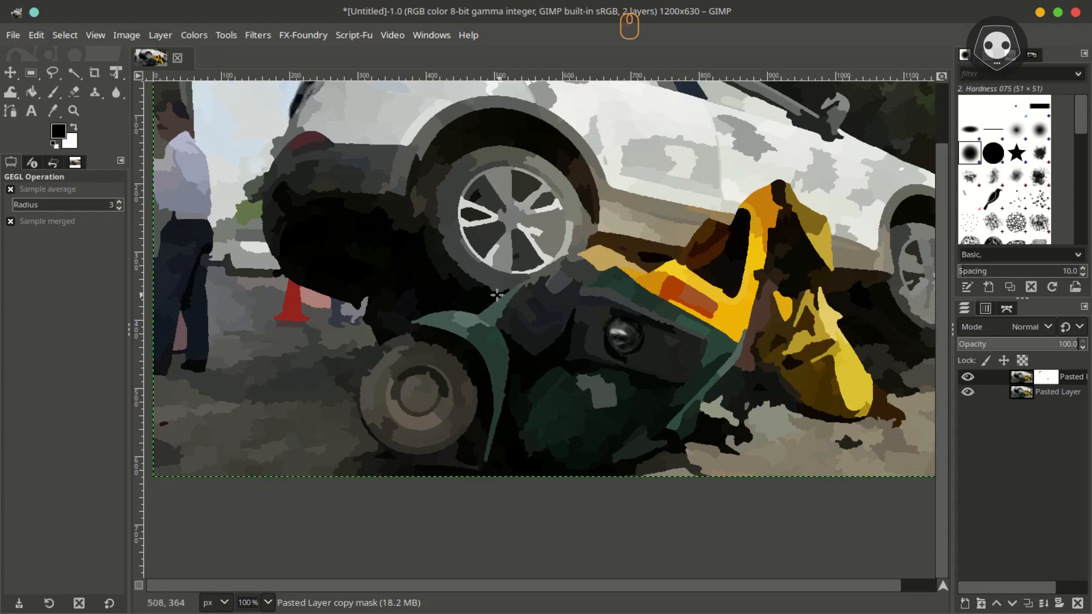
Paint black on the layer mask over the white car's lower red tail light to reveal the original photo
key(p)
mouse_move(329, 132)
mouse_down()
mouse_move(333, 145)
mouse_move(295, 147)
mouse_up()
scroll(369, 199, down, 2)
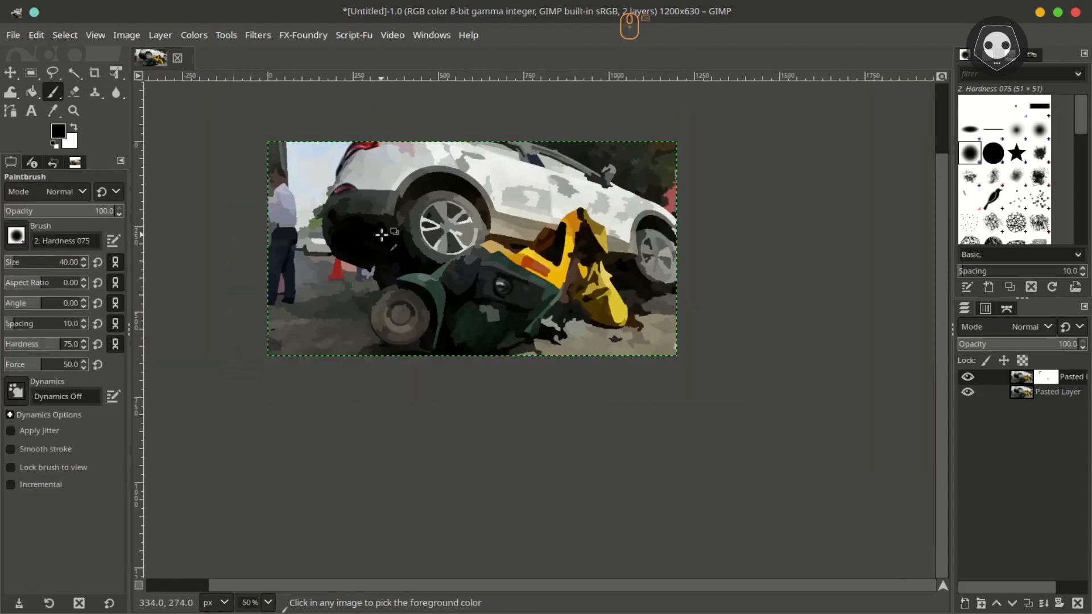
scroll(417, 191, up, 1)
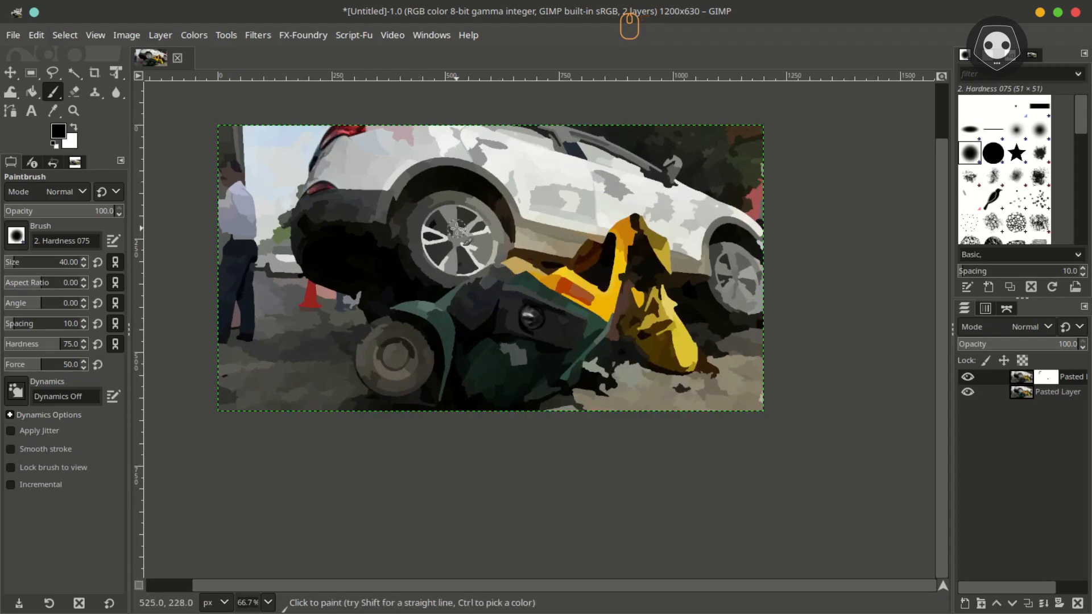
Apply the layer mask of the filtered copy and merge that layer down onto the original photo layer
right_click(1053, 378)
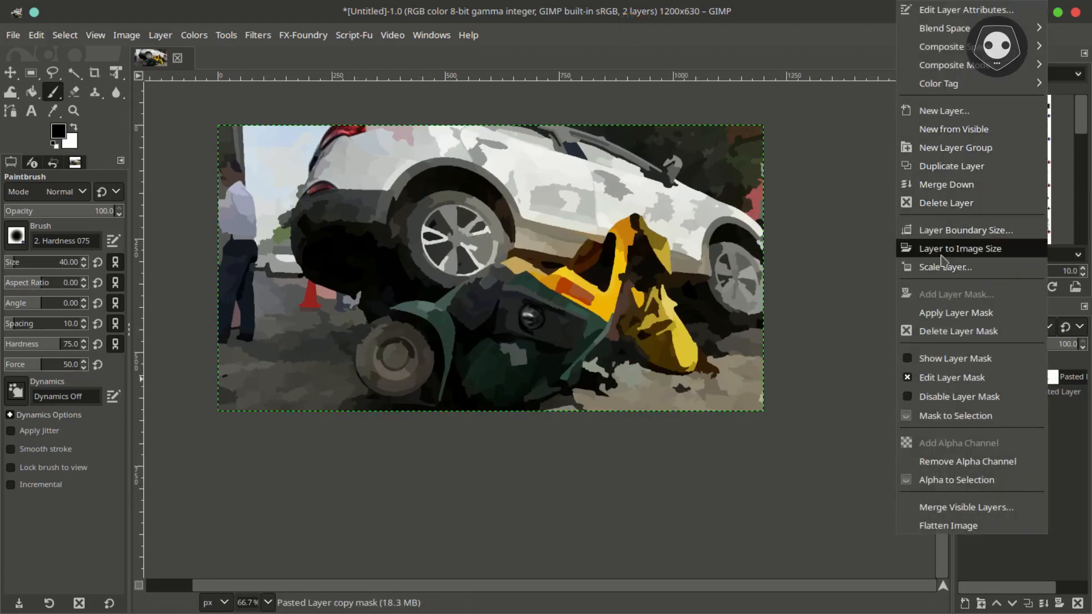
click(944, 313)
right_click(1045, 377)
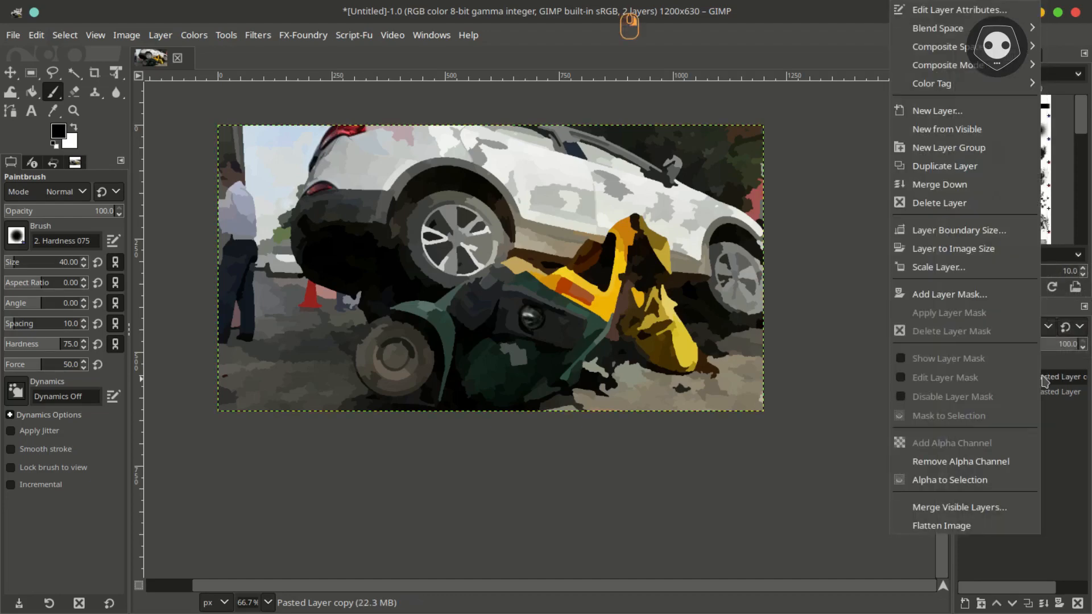
click(940, 184)
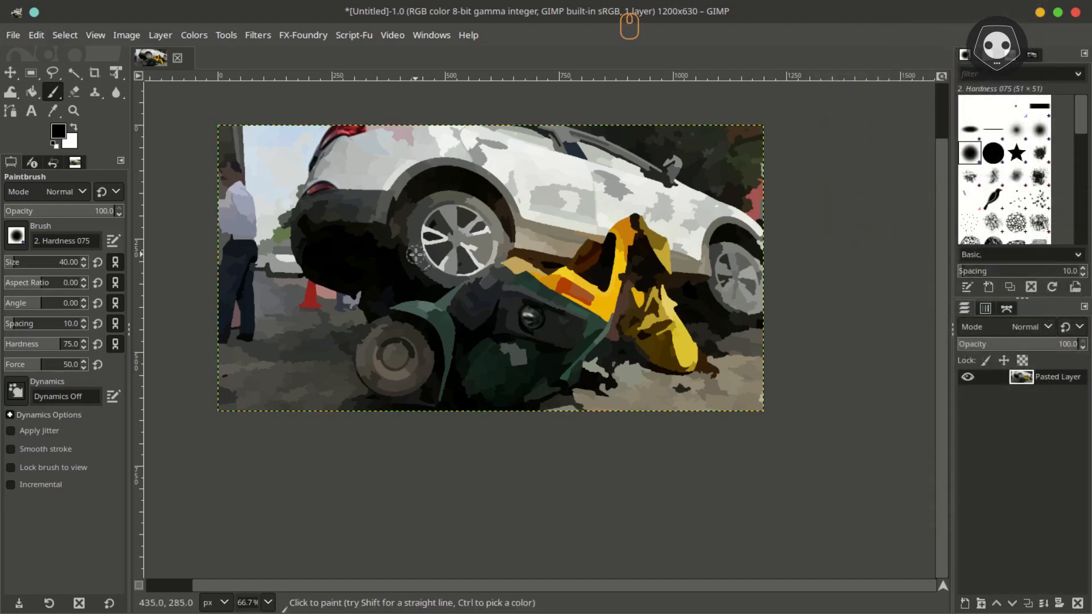
Copy the merged illustration into the new Inkscape document, scale it to about 209 mm wide and place it across the page
key(ctrl+c)
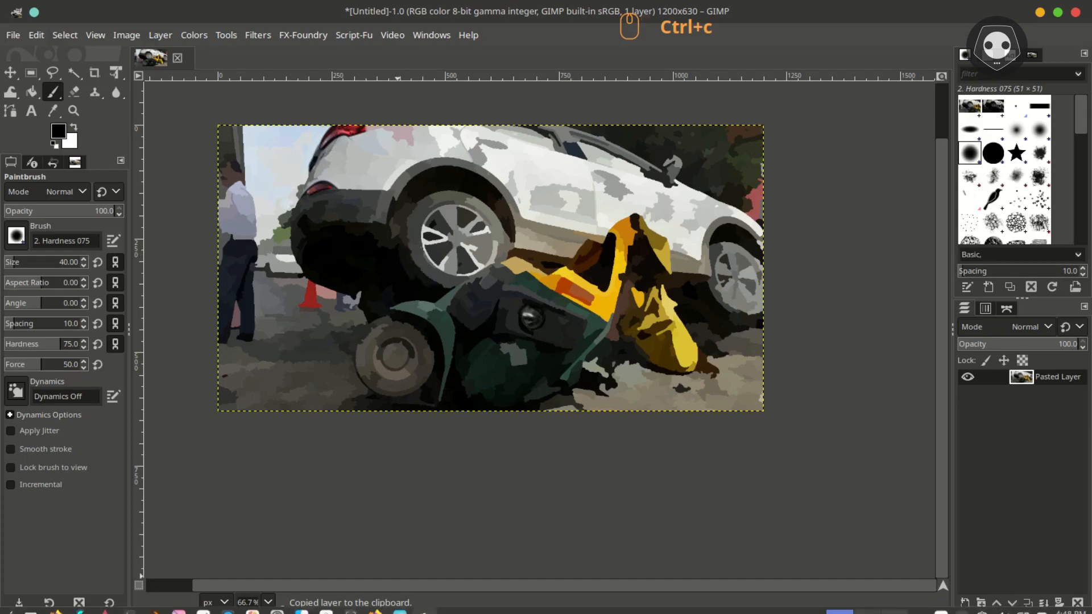
click(326, 607)
key(ctrl+v)
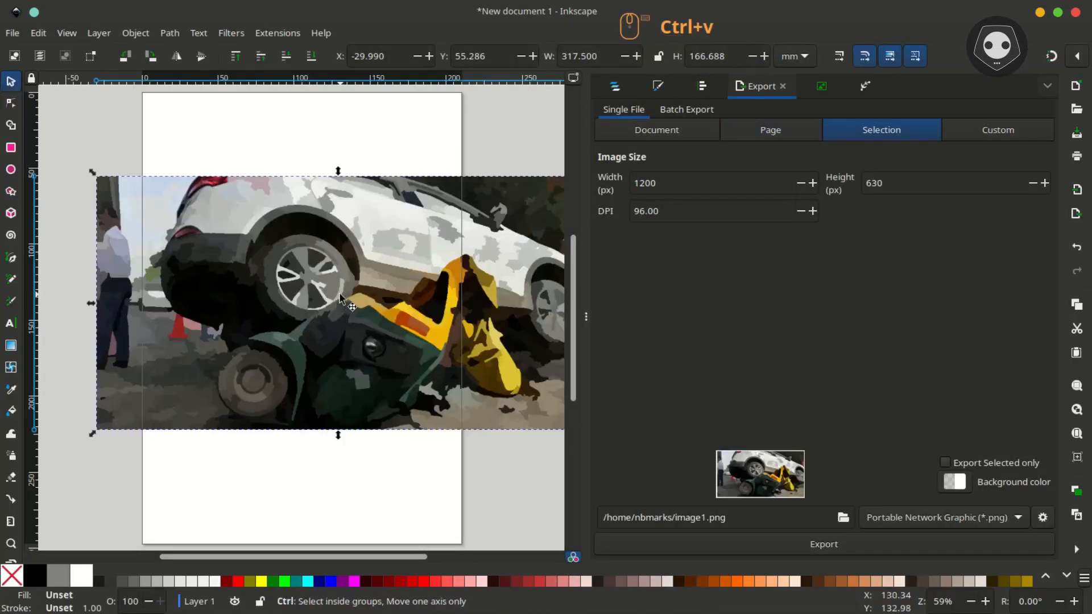
scroll(342, 290, down, 1)
drag(514, 208, 390, 273)
drag(297, 301, 332, 263)
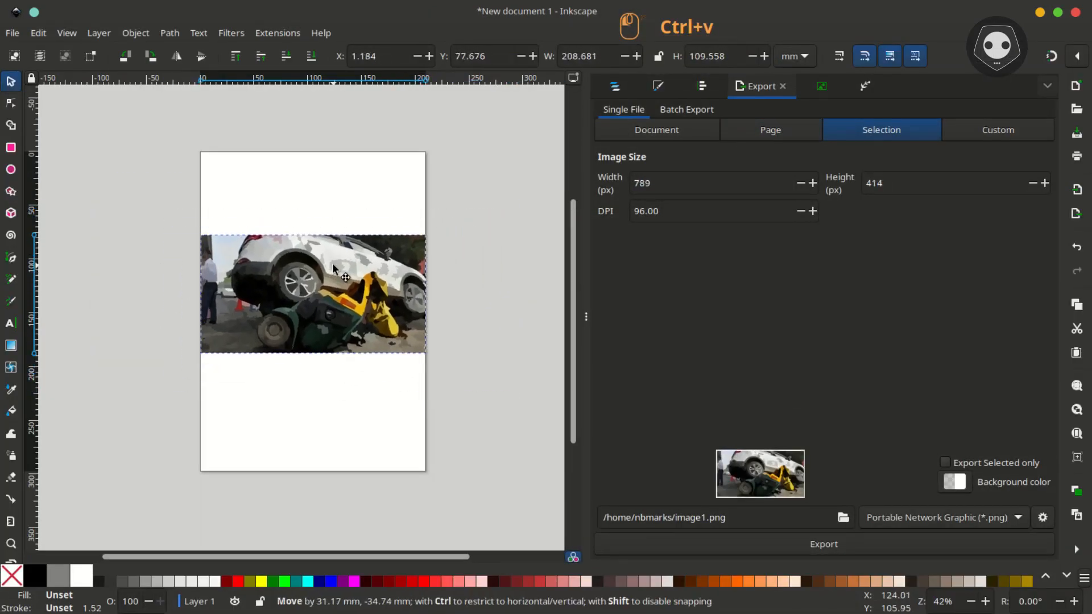
scroll(321, 285, up, 1)
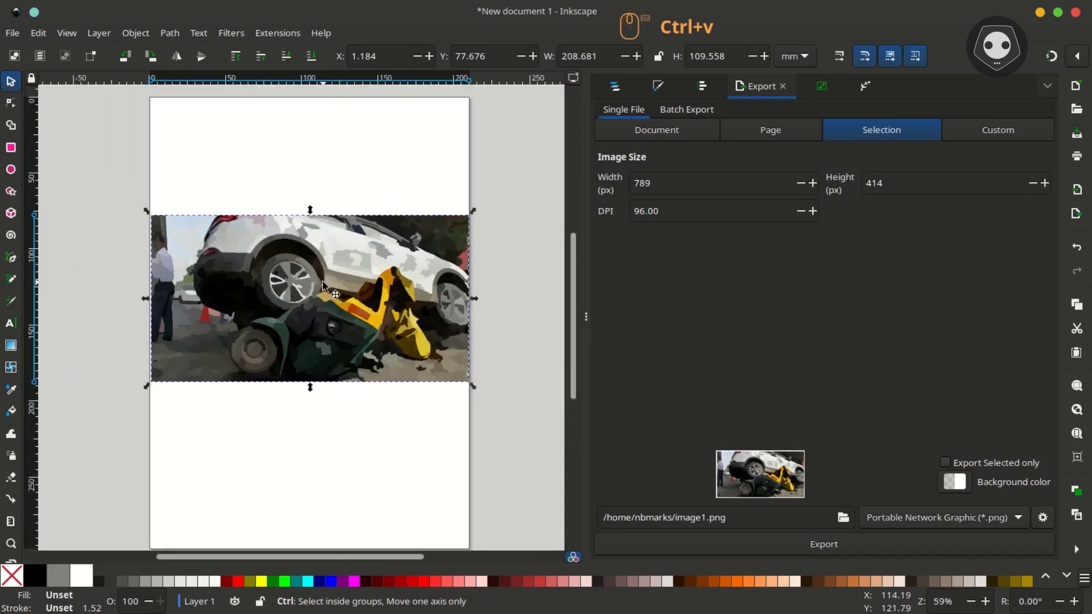
Set the document's page size to 297 mm wide by 210 mm high
click(15, 36)
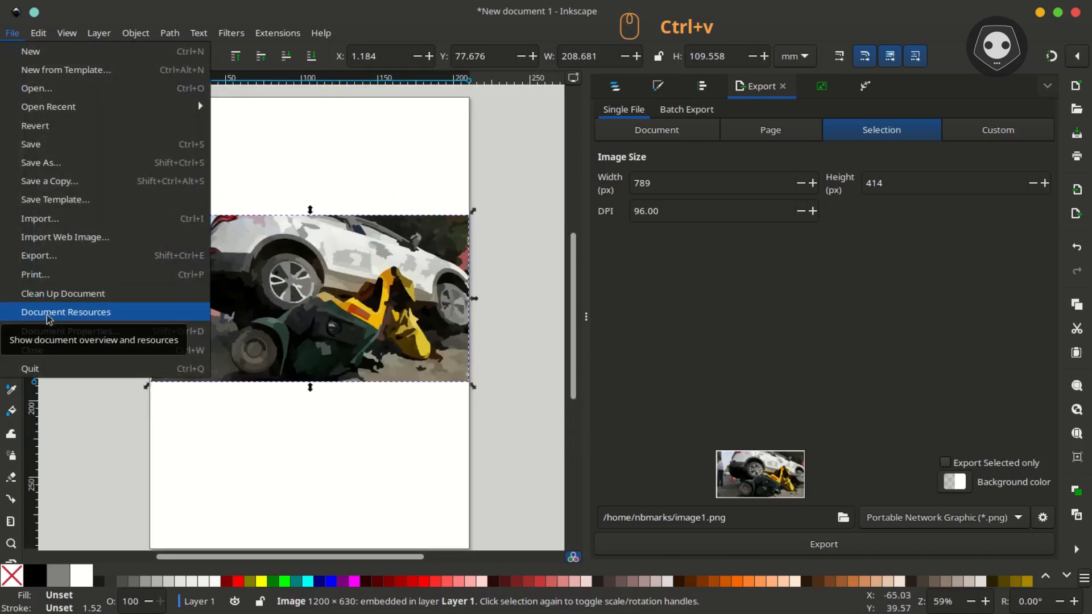
click(63, 332)
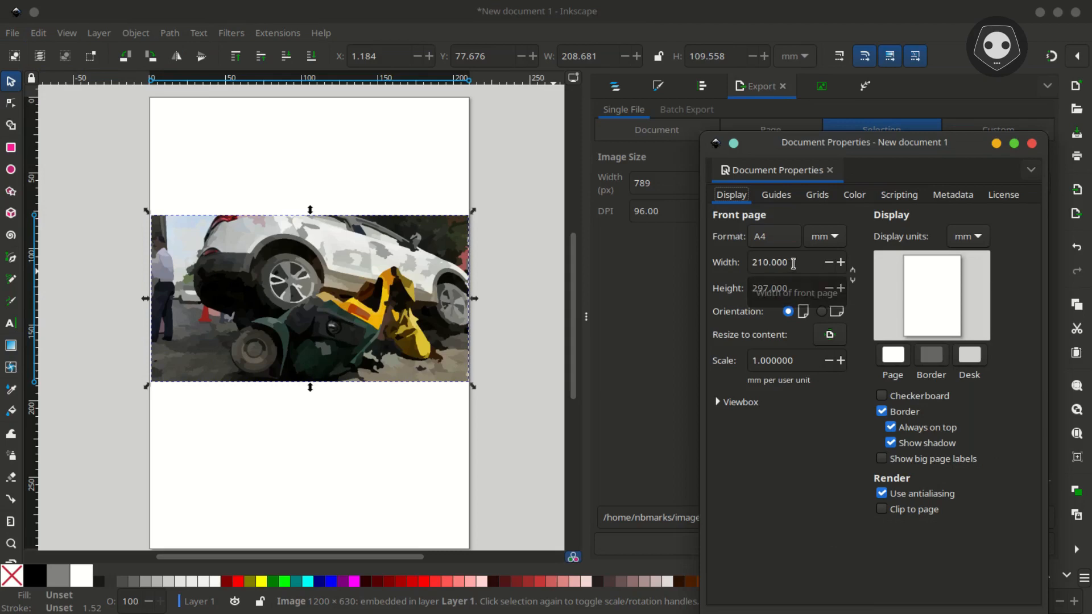
drag(792, 263, 709, 256)
text(297)
key(Tab)
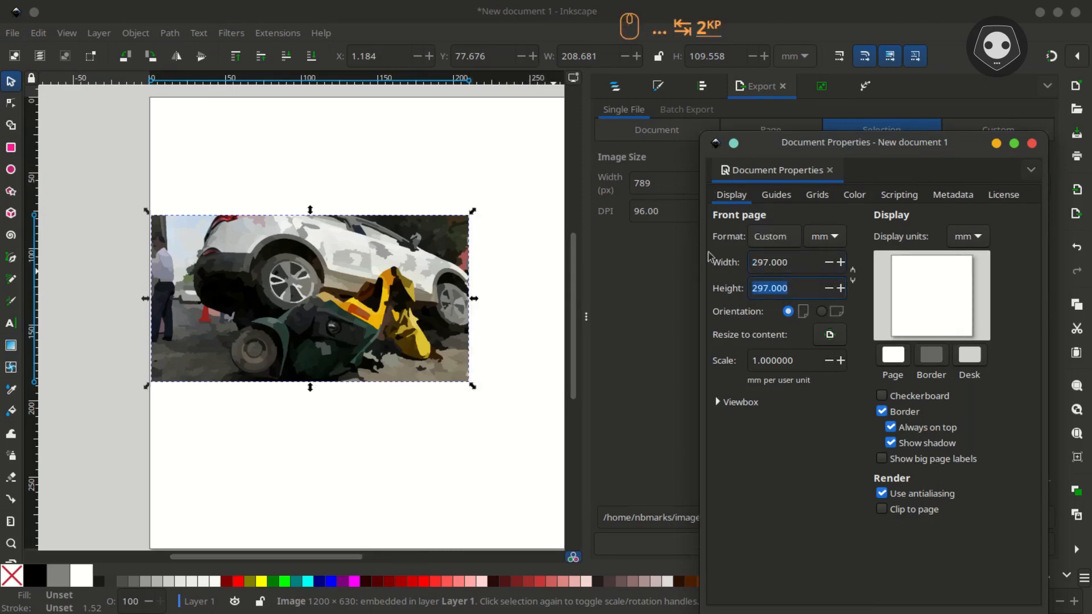
text(210)
key(Return)
Scale the illustration proportionally to about 294 mm wide to span the landscape page, close the document properties and widen the canvas area
scroll(384, 215, down, 3)
scroll(398, 245, right, 3)
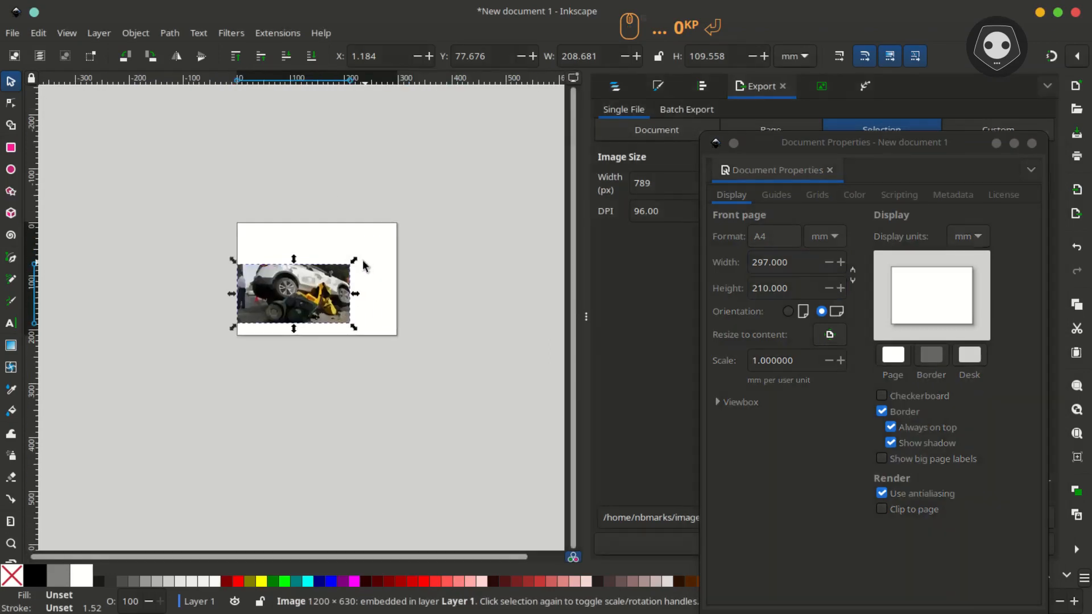
drag(352, 262, 402, 239)
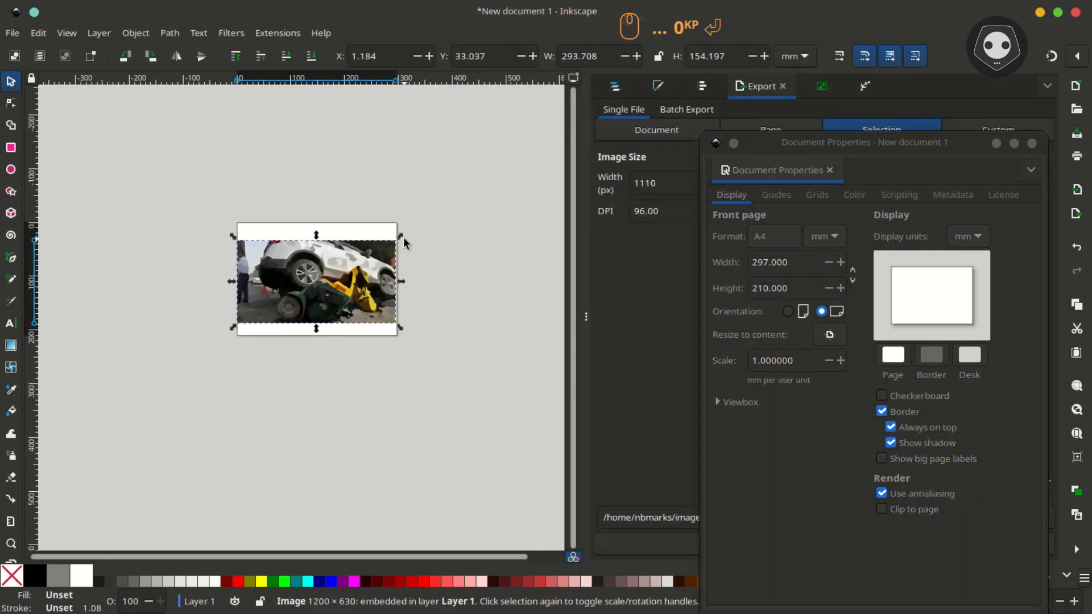
drag(976, 147, 976, 149)
scroll(361, 292, up, 2)
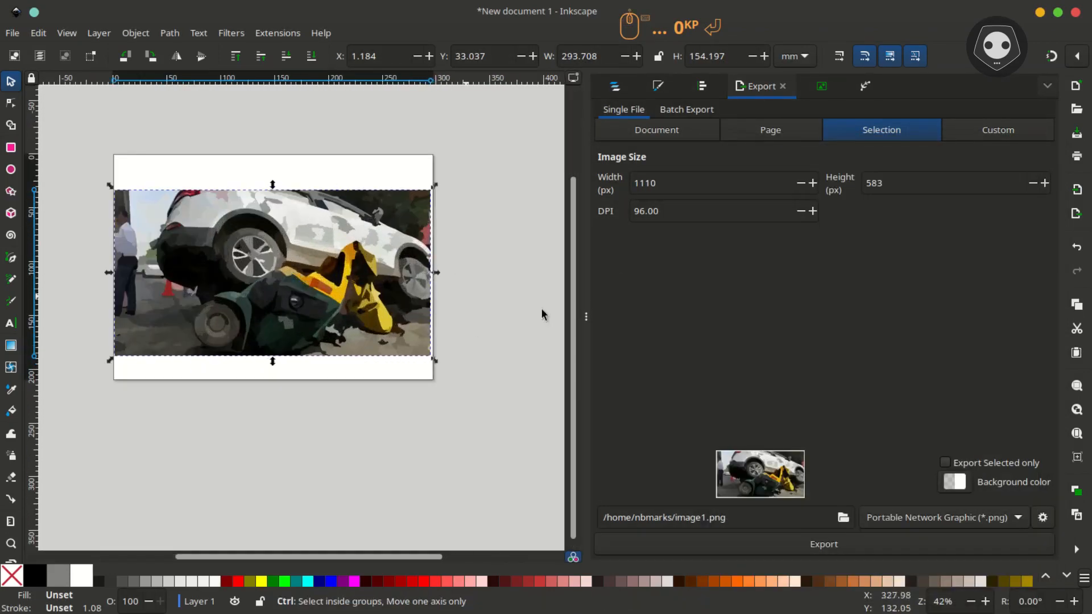
drag(587, 316, 717, 316)
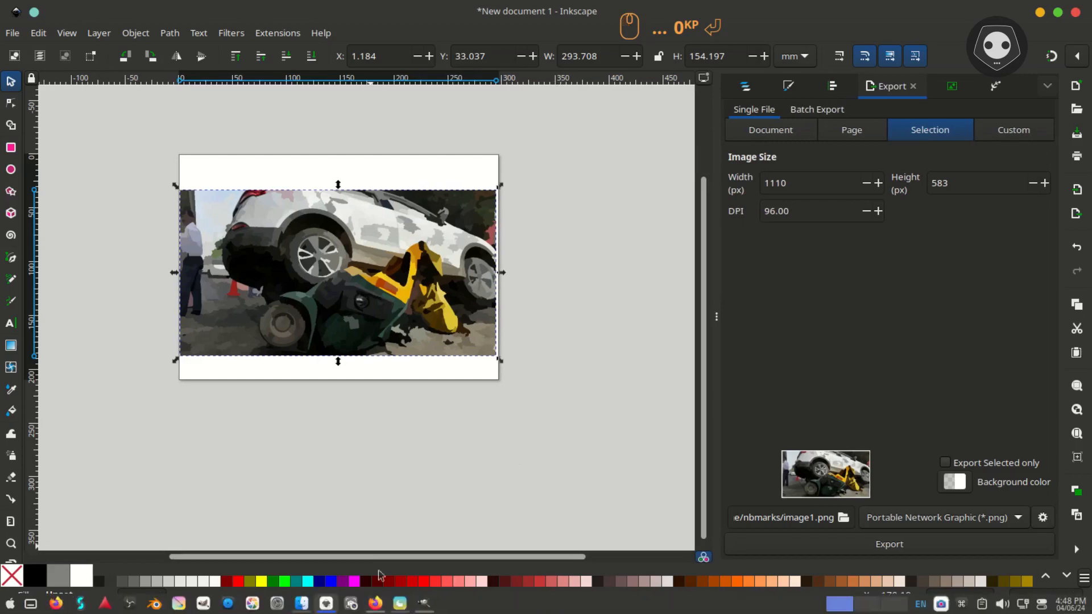
Switch to the web browser, search DuckDuckGo for "oil painting background" and browse the image results
key(alt+Tab)
scroll(194, 245, up, 2)
scroll(194, 240, up, 5)
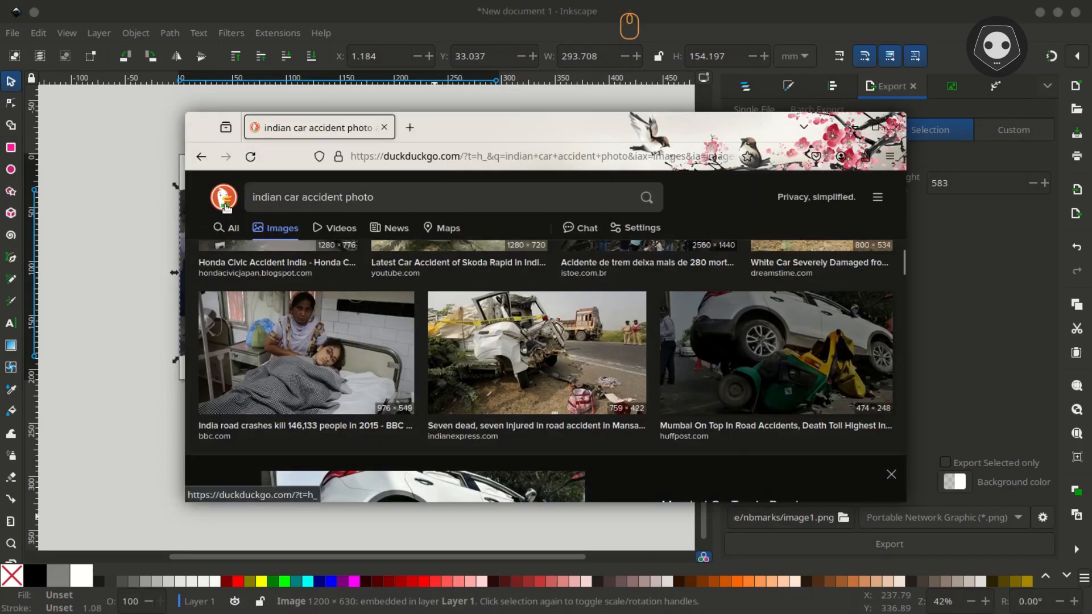
click(229, 195)
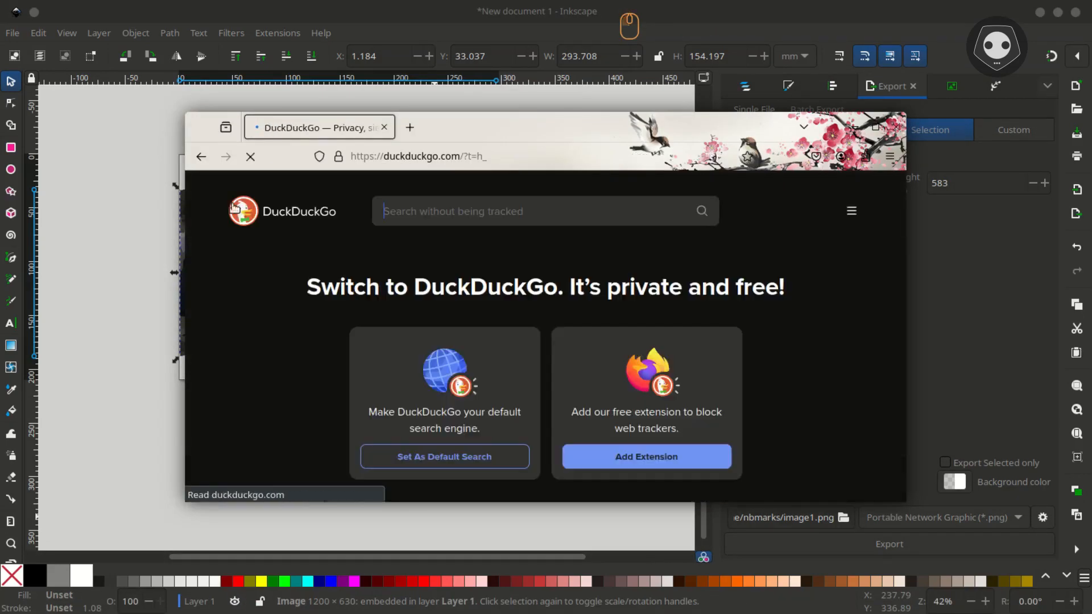
click(399, 215)
text(oilpainting)
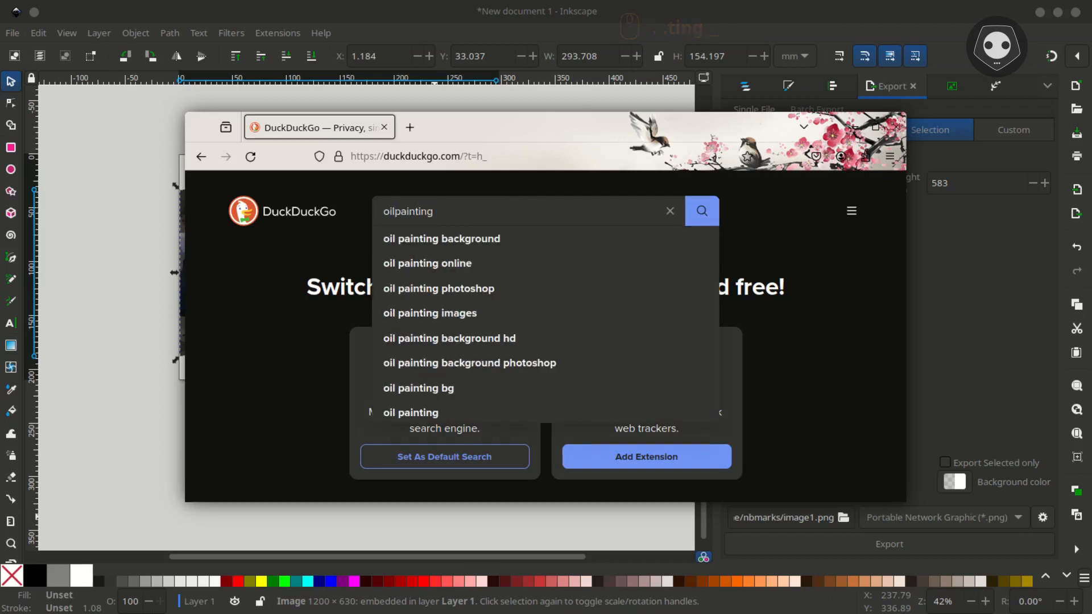
key(Down)
key(Return)
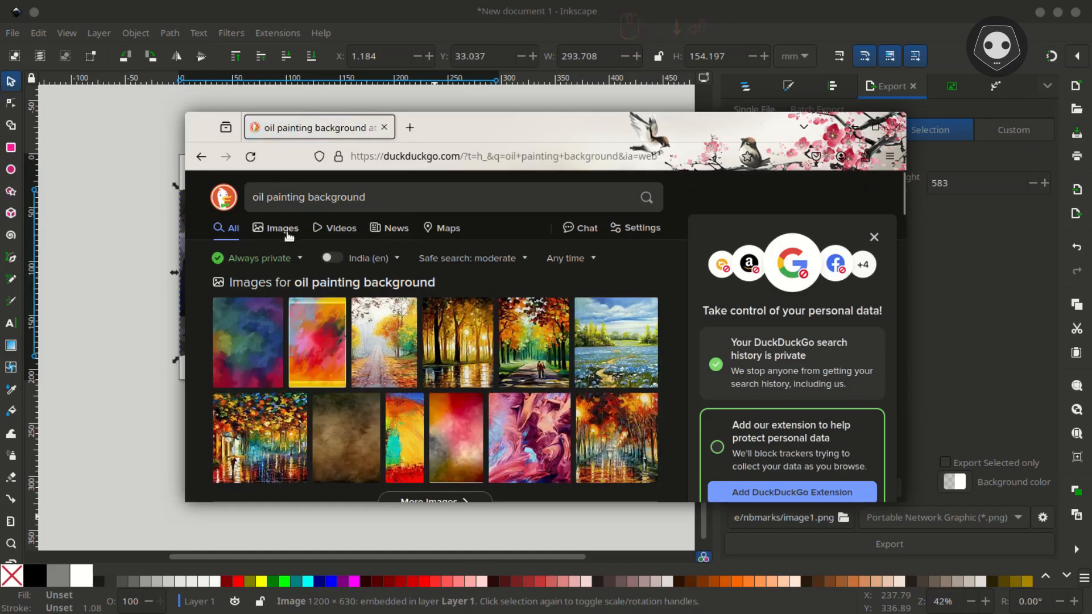
click(287, 231)
scroll(709, 342, down, 5)
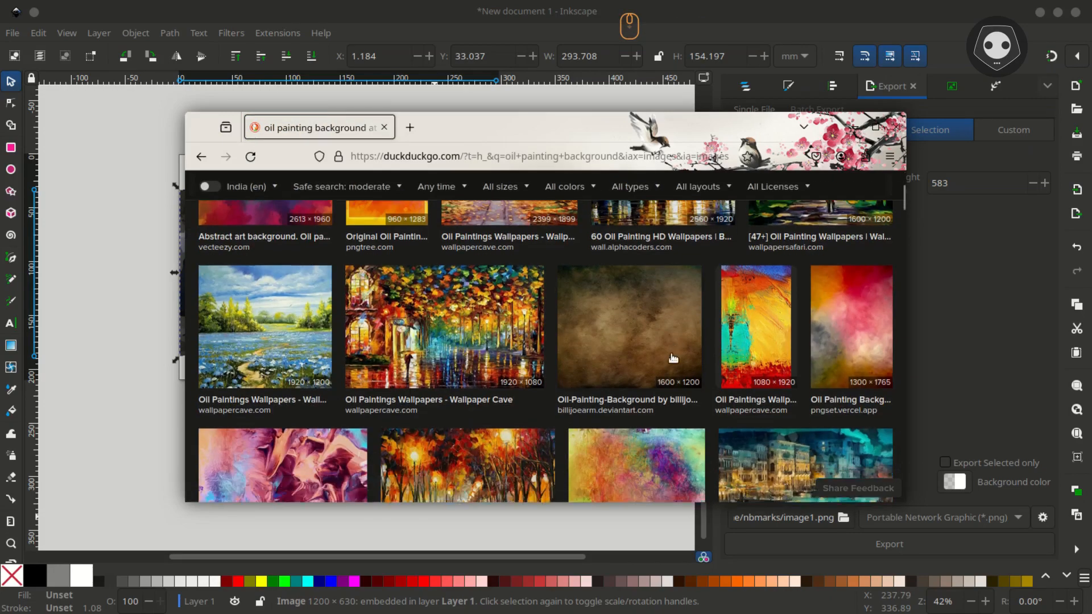
Browse the image results and copy the 612 × 482 brown and cream image titled "oil painting backgrounds for portraits"
scroll(696, 352, down, 3)
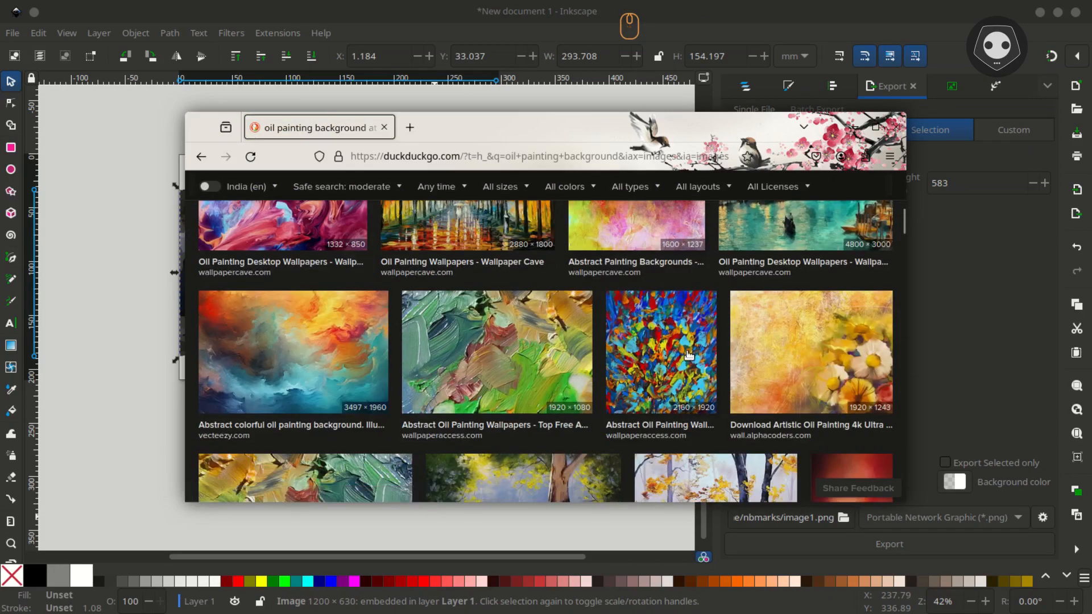
click(313, 370)
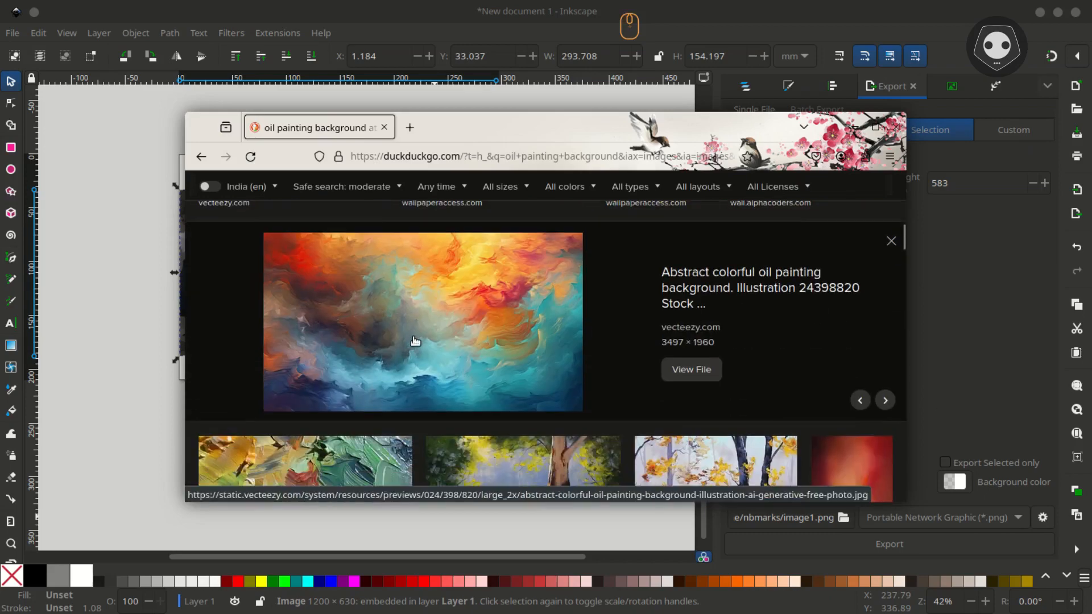
scroll(415, 340, down, 8)
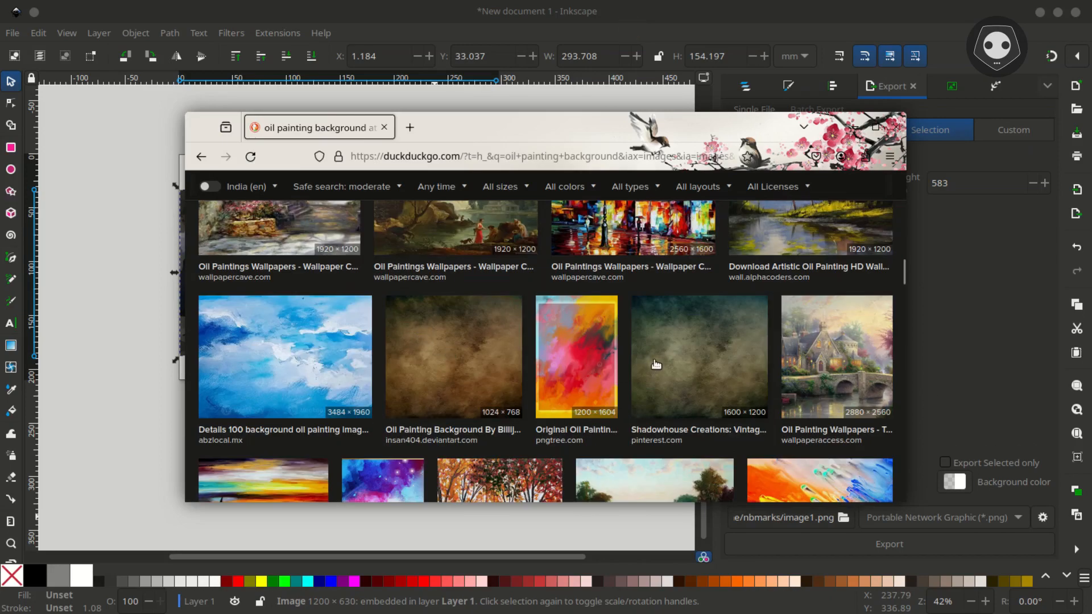
scroll(690, 350, down, 10)
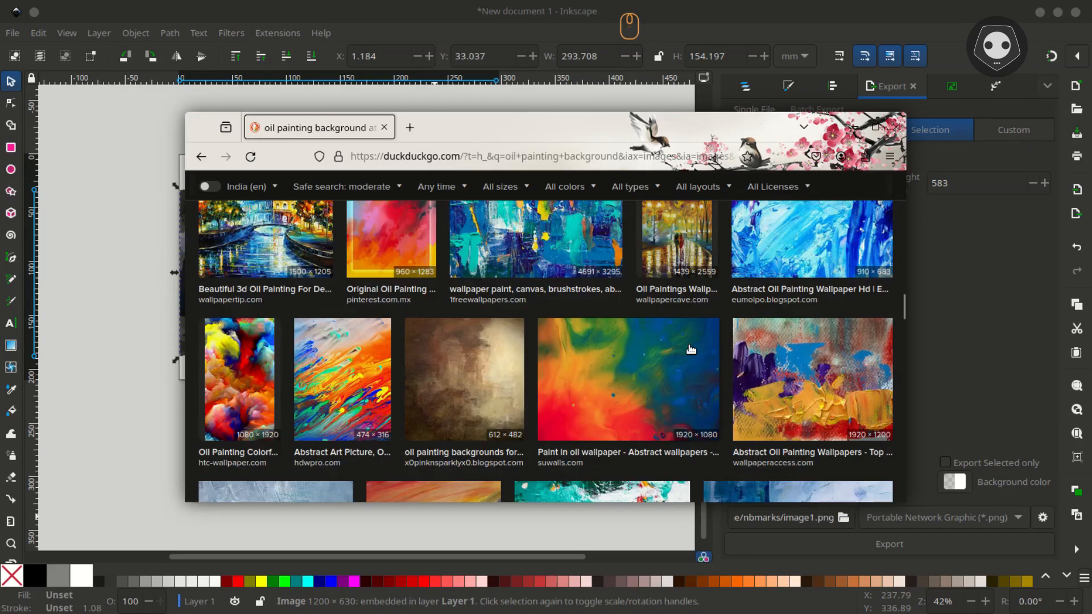
click(463, 387)
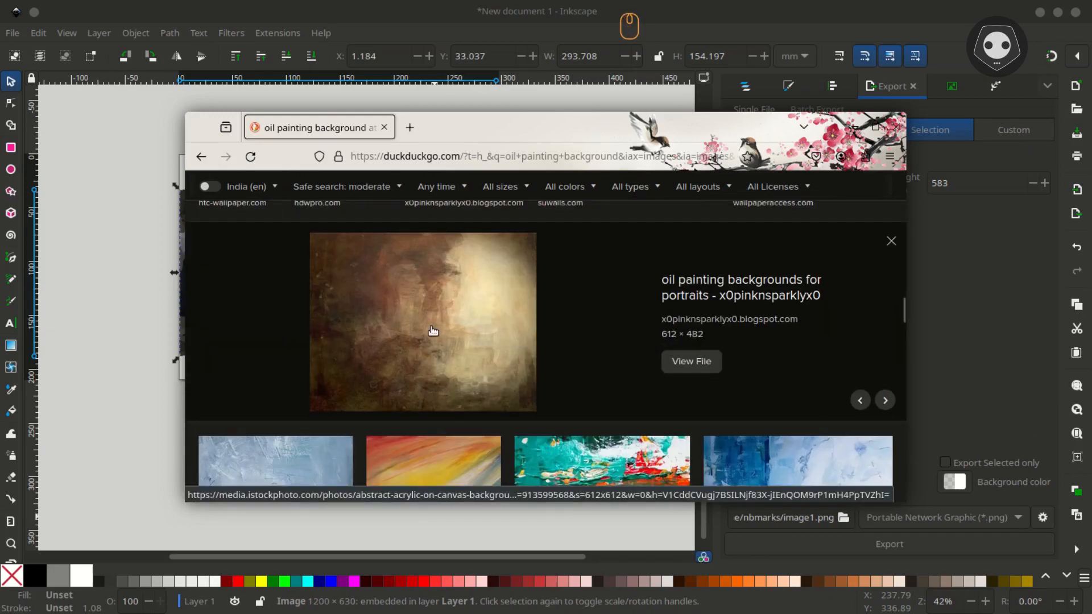
right_click(432, 330)
click(477, 533)
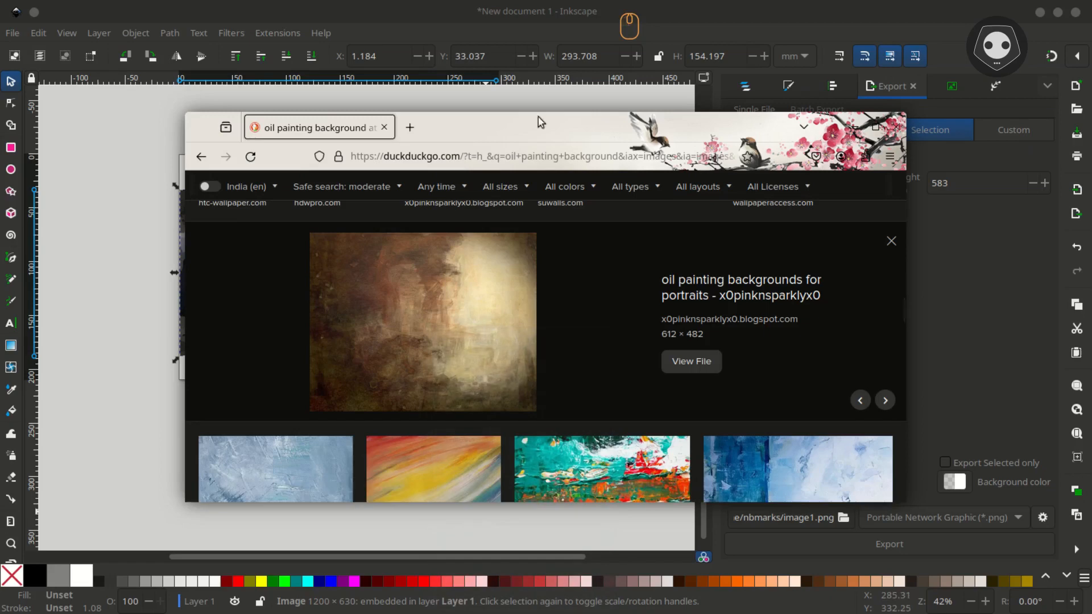
Switch back to Inkscape, paste the copied background and, with snapping enabled, align it to the illustration's upper-left corner
click(475, 97)
key(ctrl+v)
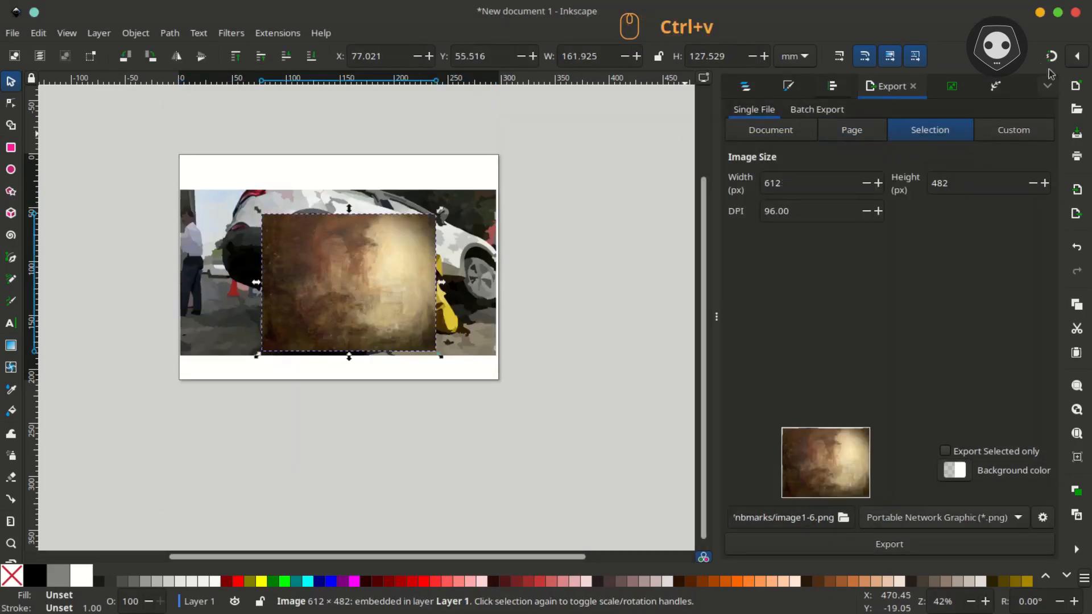
click(1052, 57)
scroll(385, 280, left, 4)
drag(385, 281, 307, 256)
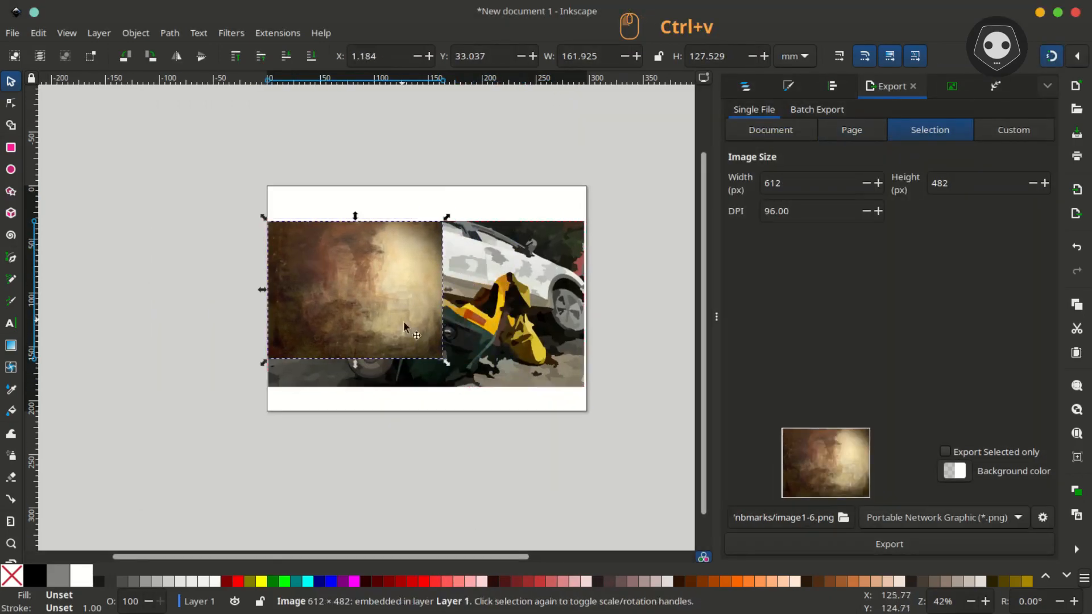
Stretch the background image to the illustration's size, about 294 mm by 154 mm, and move it directly below the page
mouse_move(446, 362)
mouse_down()
mouse_move(487, 395)
mouse_move(480, 388)
mouse_up()
drag(481, 304, 586, 306)
scroll(483, 284, down, 2)
scroll(483, 284, right, 2)
drag(382, 255, 381, 446)
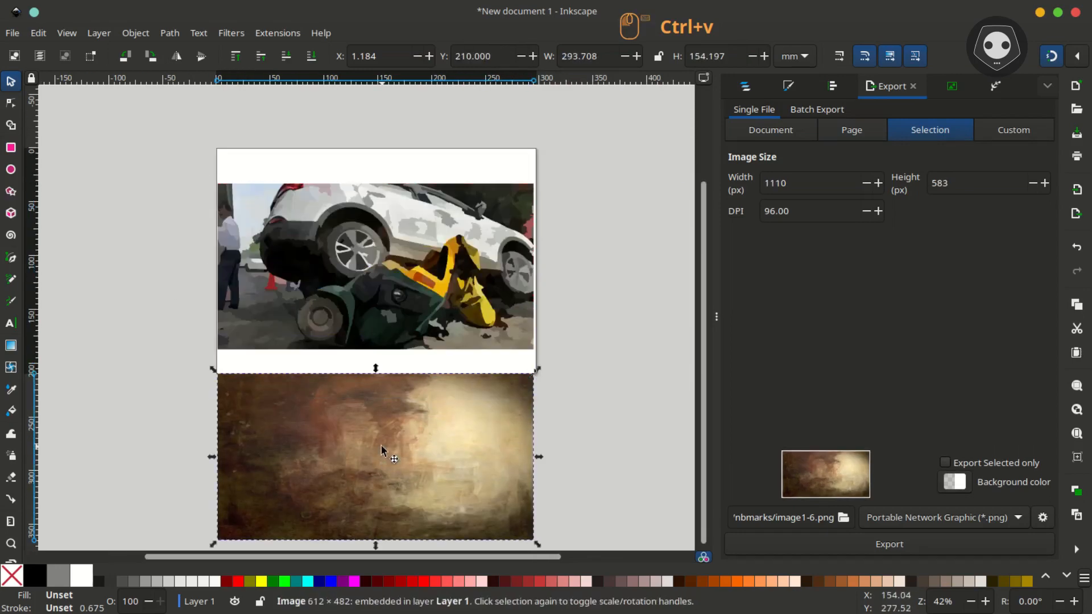
Draw a black rectangle about 295 mm by 155 mm over the illustration and move it onto the oil painting image
click(11, 147)
mouse_move(217, 183)
mouse_down()
mouse_move(380, 309)
mouse_move(533, 351)
mouse_up()
key(F1)
scroll(405, 226, down, 3)
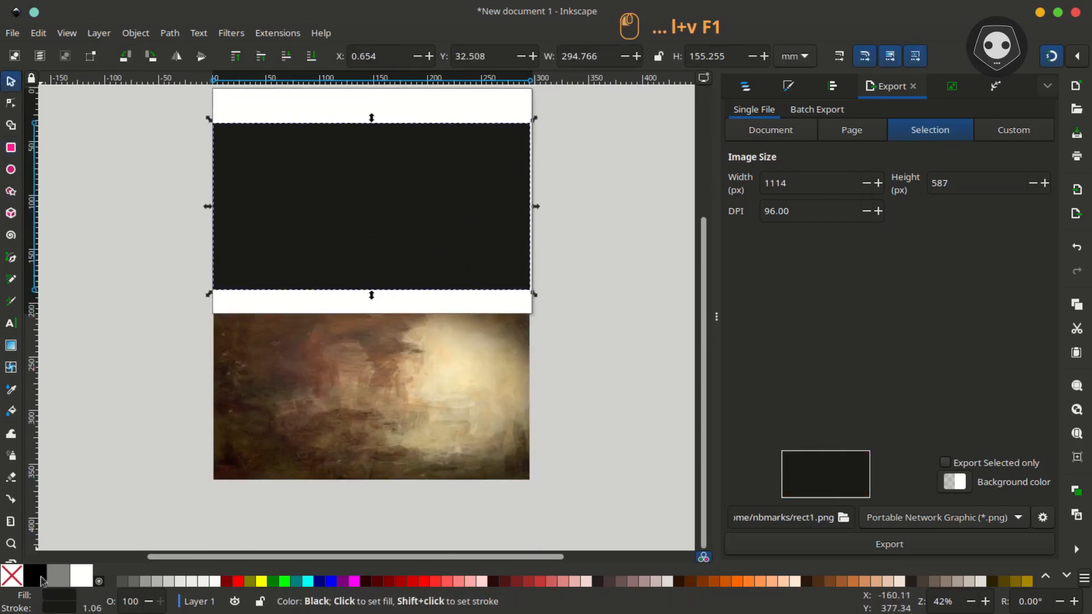
drag(385, 248, 392, 429)
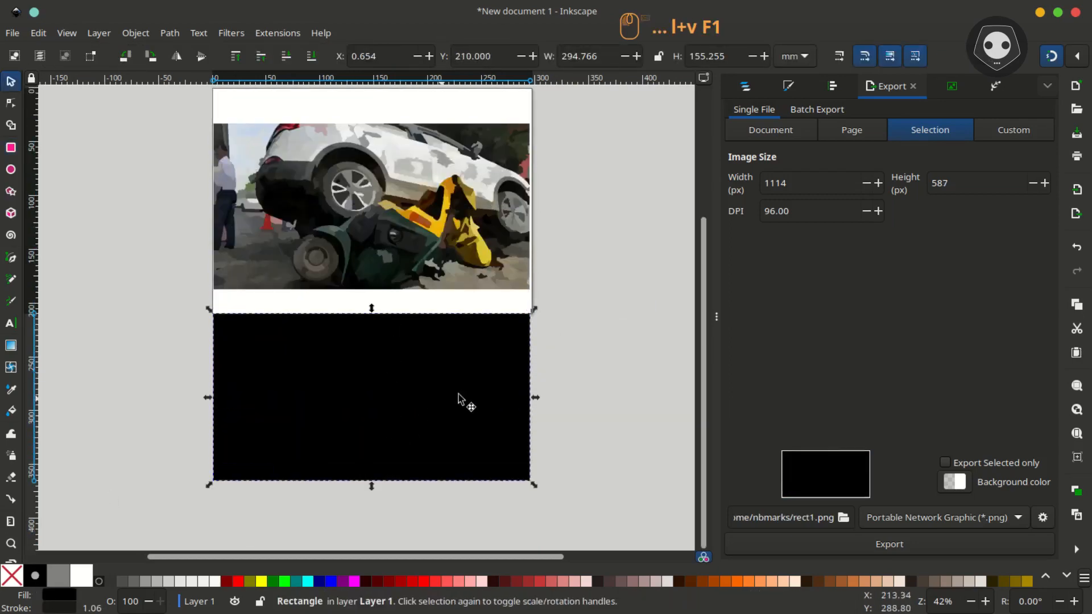
Give the black rectangle a radial gradient fill and remove its stroke
click(789, 87)
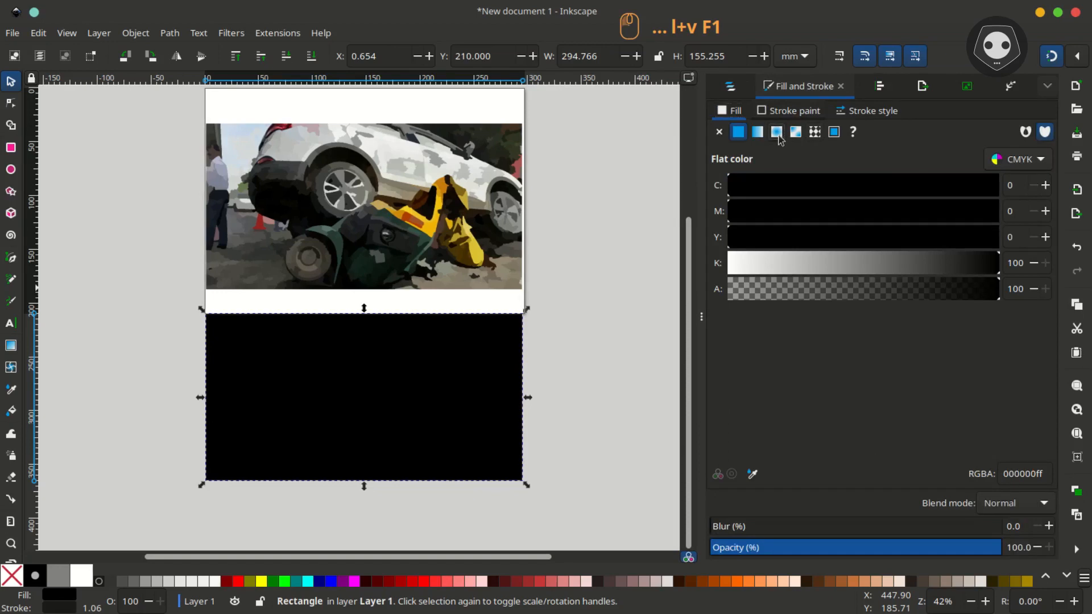
click(777, 133)
click(768, 111)
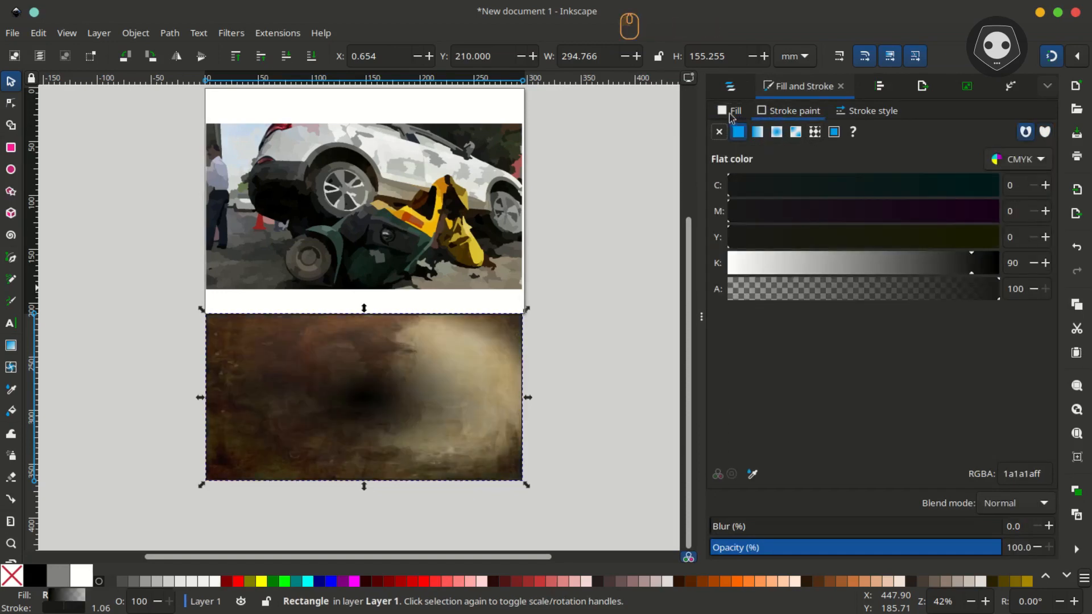
click(719, 132)
click(733, 114)
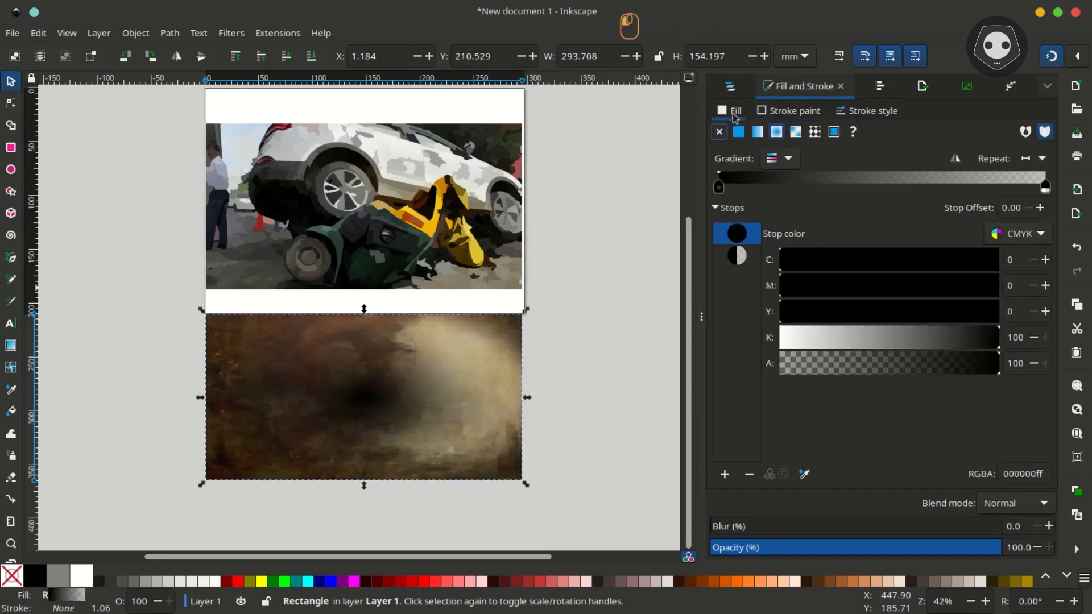
Set the radial gradient's centre stop to white and its outer stop to fully opaque black
click(12, 348)
click(365, 399)
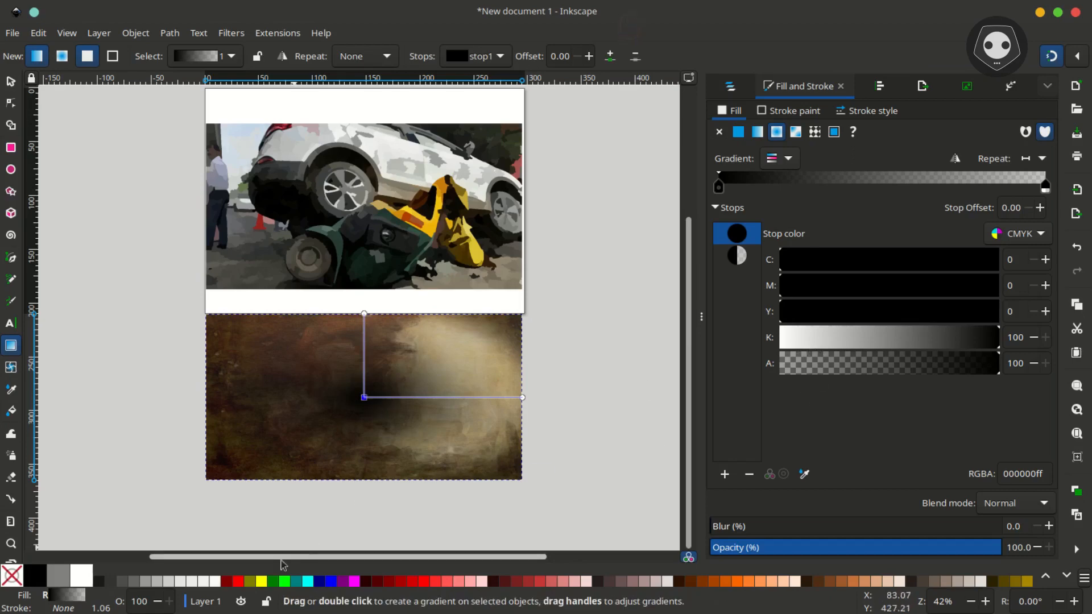
click(364, 398)
drag(983, 351, 667, 355)
click(523, 397)
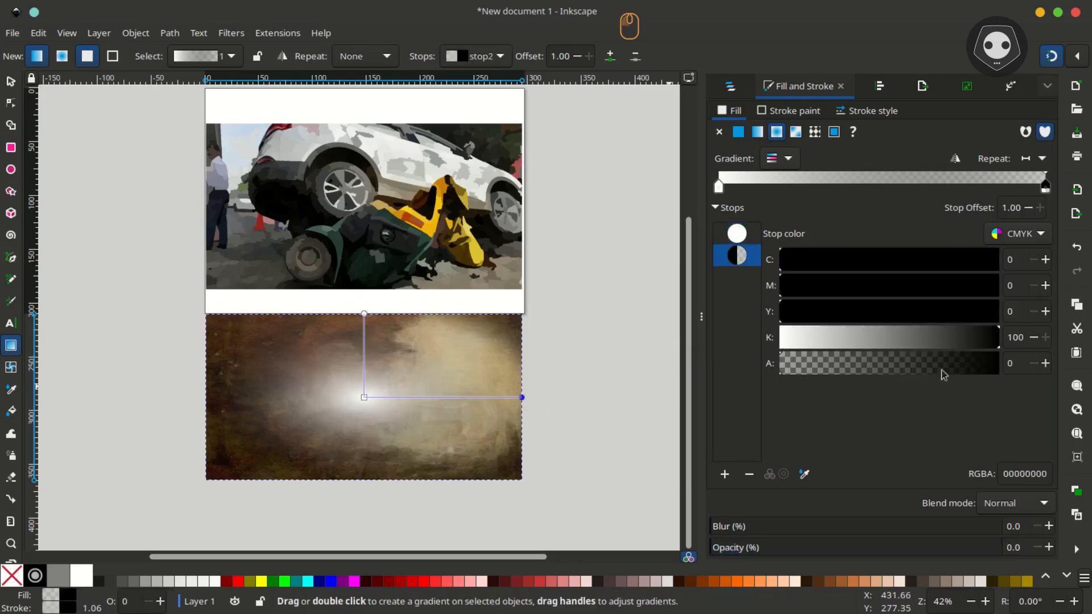
drag(810, 370, 1053, 370)
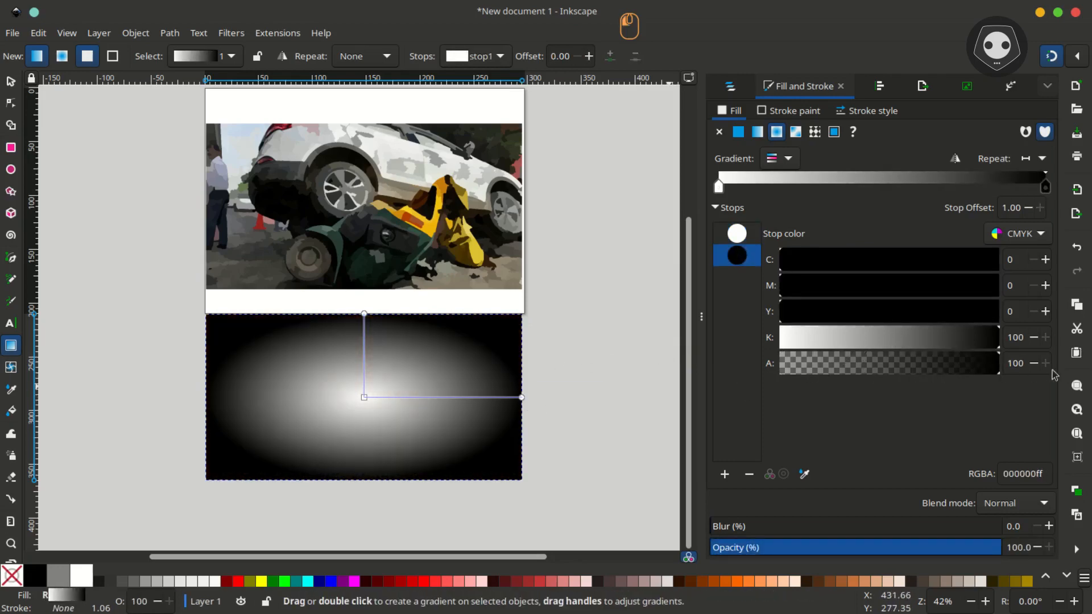
Pull the gradient's horizontal radius slightly inward and set the white stop's offset to 0.38
drag(522, 398, 506, 402)
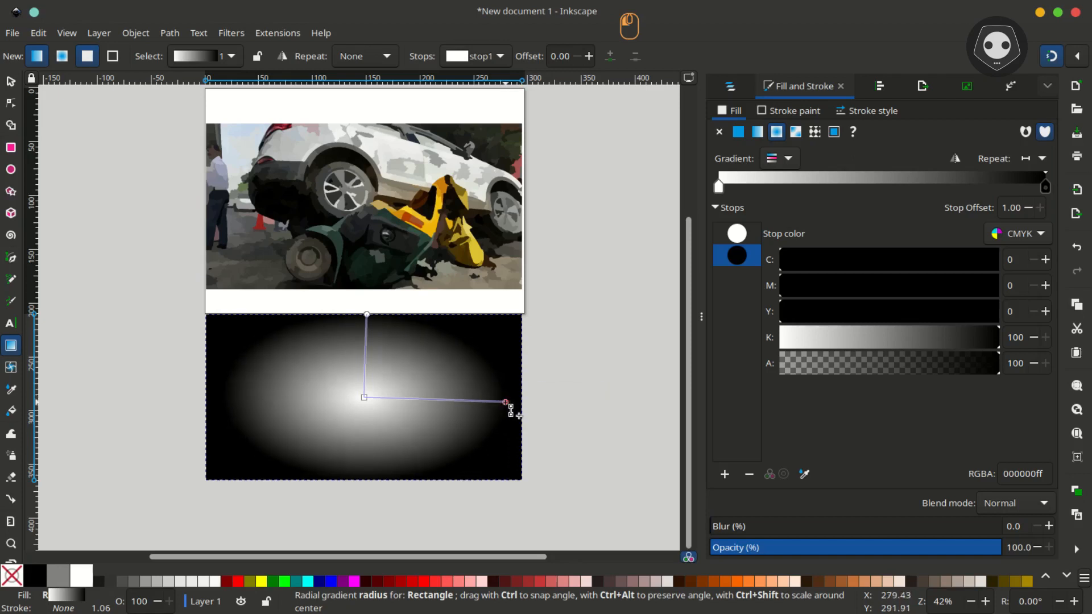
drag(719, 185, 843, 186)
click(511, 404)
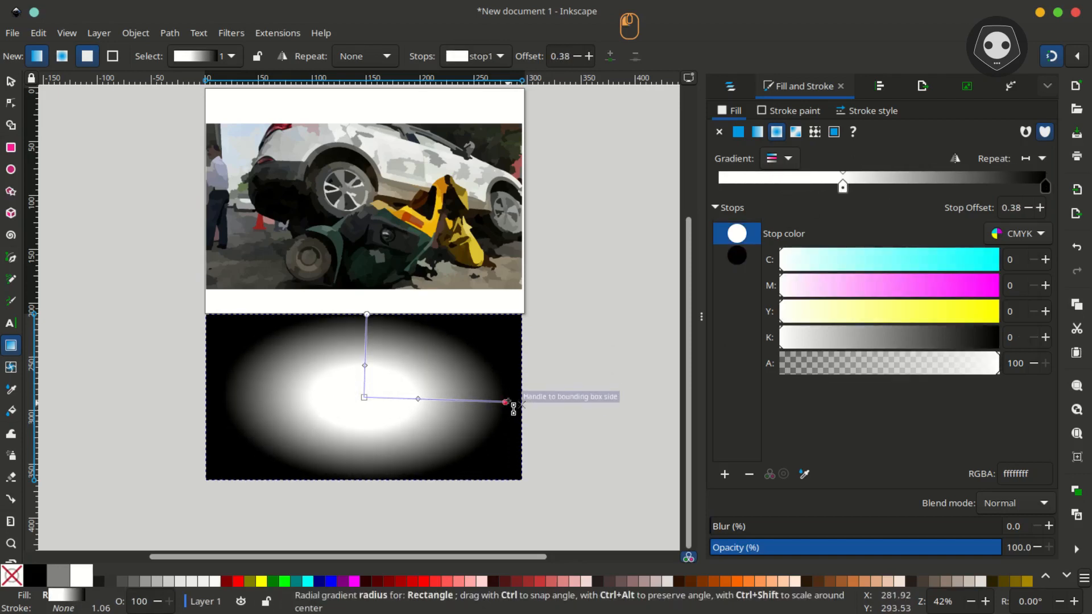
Try masking the oil painting image with the gradient rectangle, and undo the mask
key(F1)
drag(559, 516, 164, 86)
right_click(343, 376)
click(386, 328)
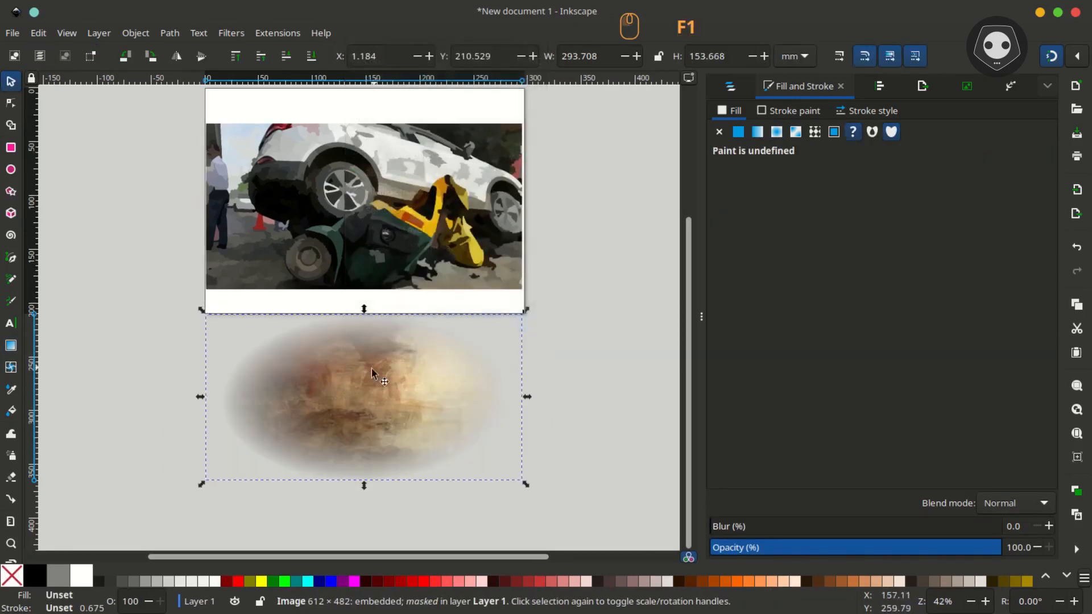
key(ctrl+z)
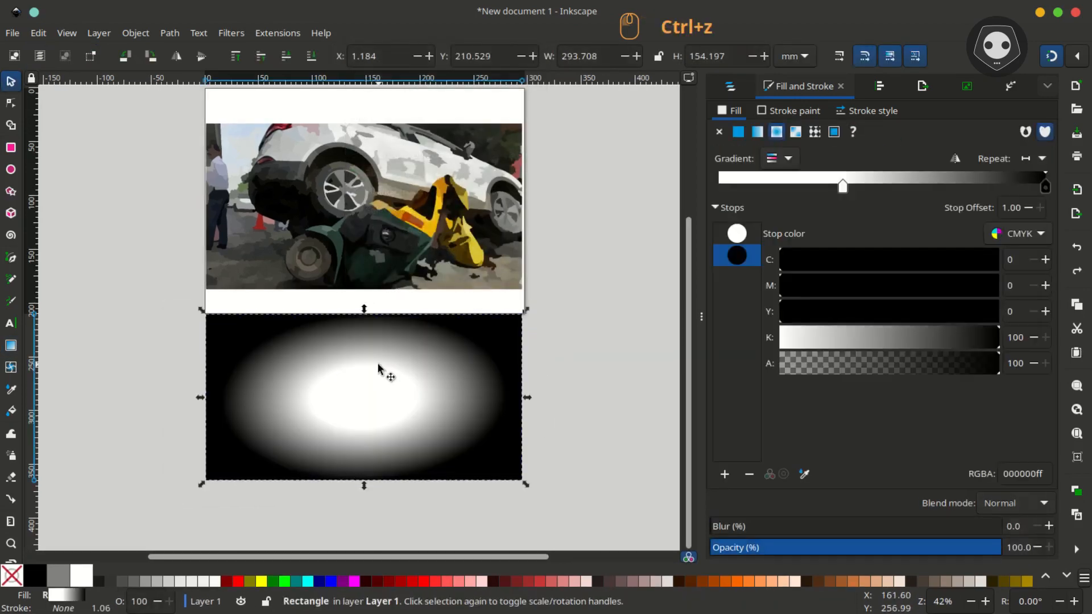
Flip the gradient rectangle horizontally and swap its gradient colours to a black centre stop and a white outer stop
key(h)
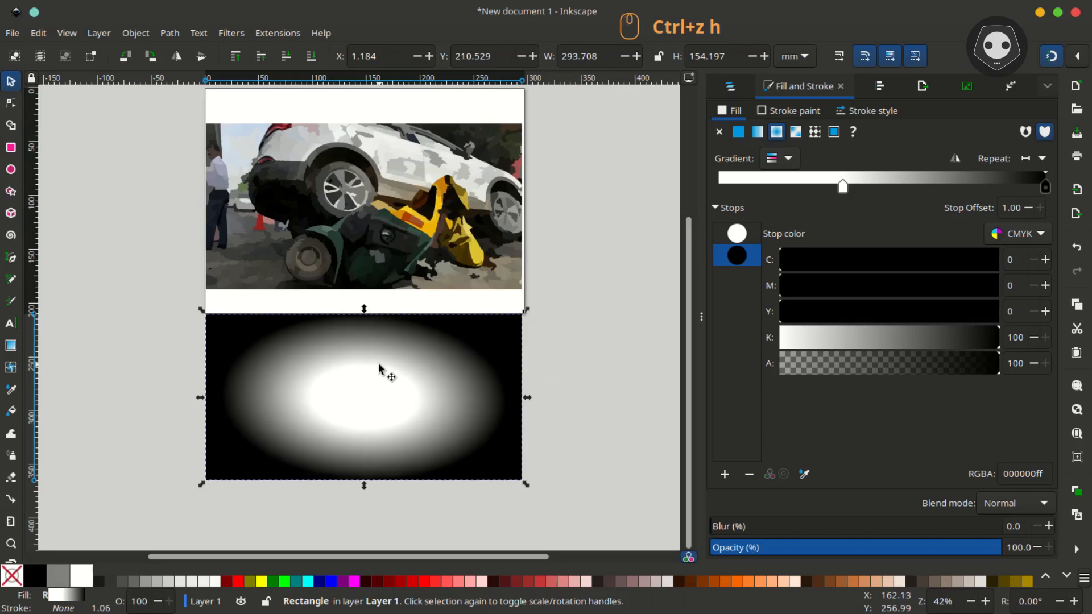
click(10, 345)
click(364, 398)
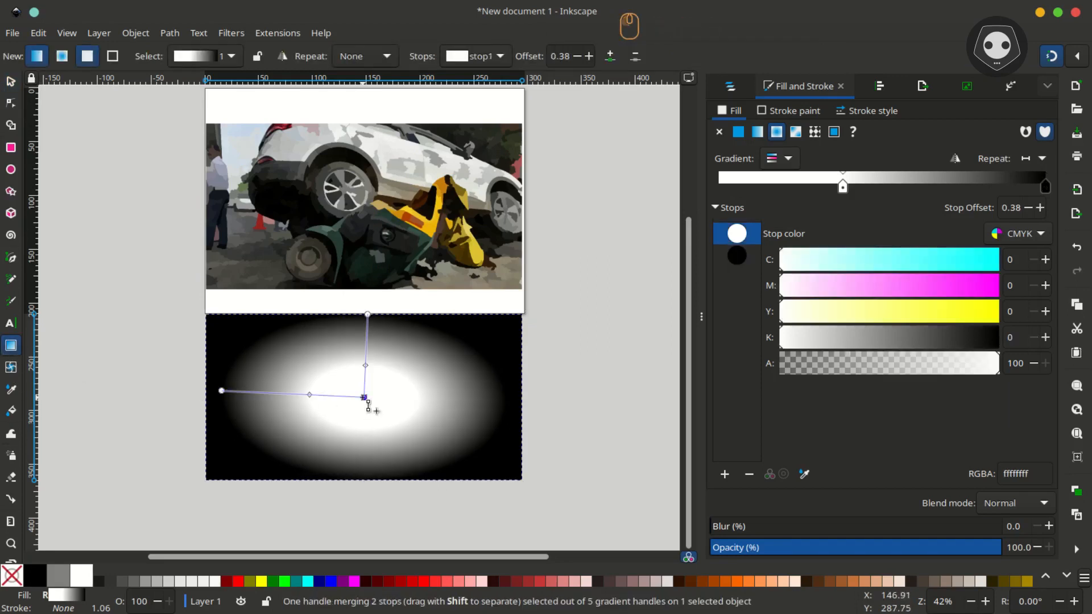
click(844, 185)
drag(793, 350, 557, 351)
click(1045, 185)
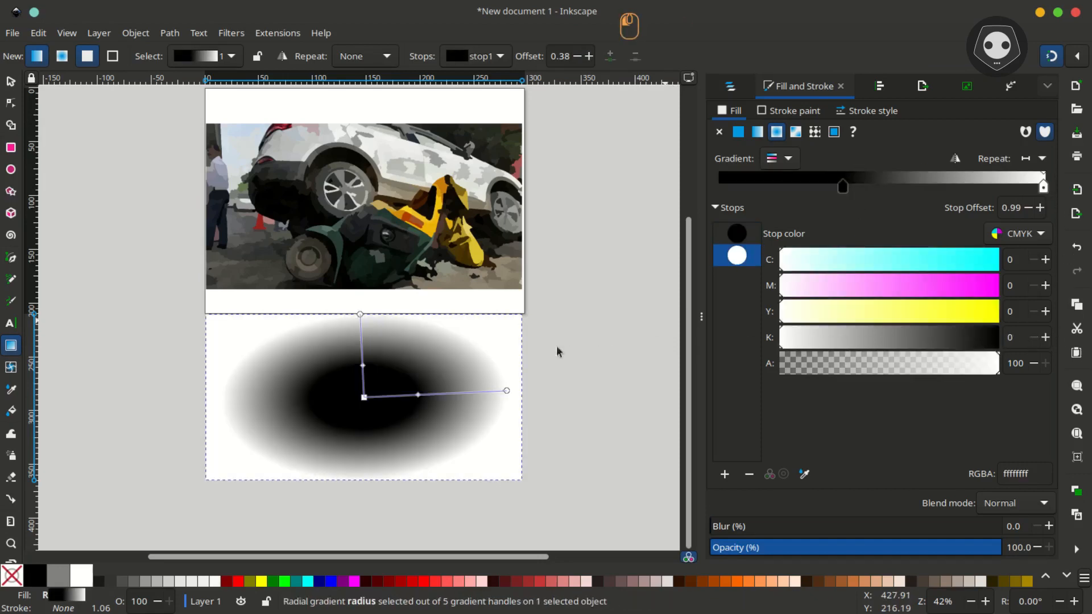
Move the white stop to the gradient's outer end and set the black centre stop's offset to 0.60
drag(845, 185, 659, 182)
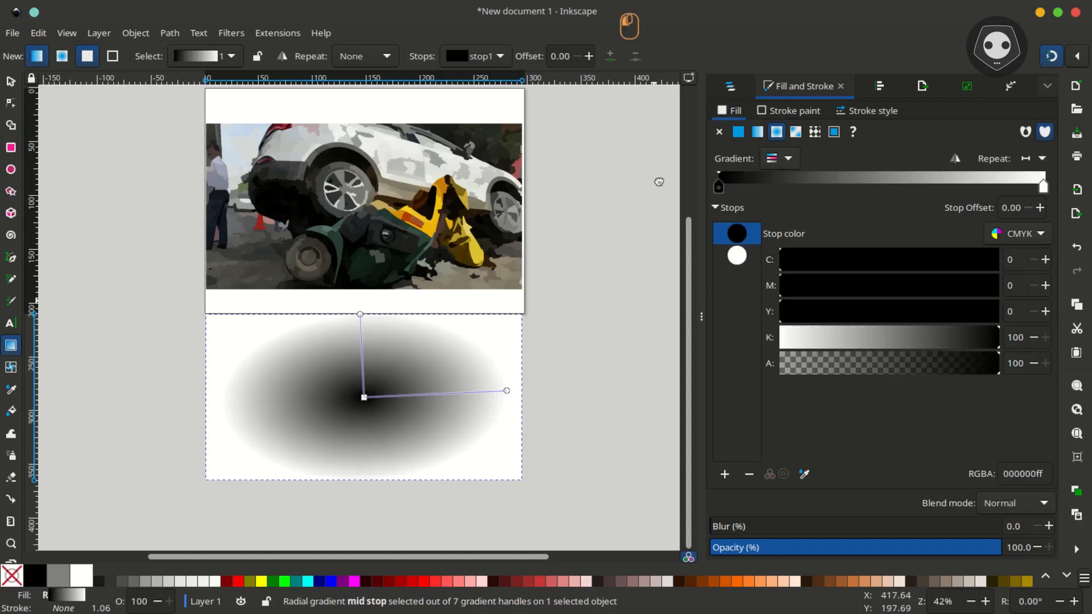
mouse_move(1042, 187)
mouse_down()
mouse_move(850, 189)
mouse_move(1047, 190)
mouse_up()
drag(720, 187, 920, 189)
key(F1)
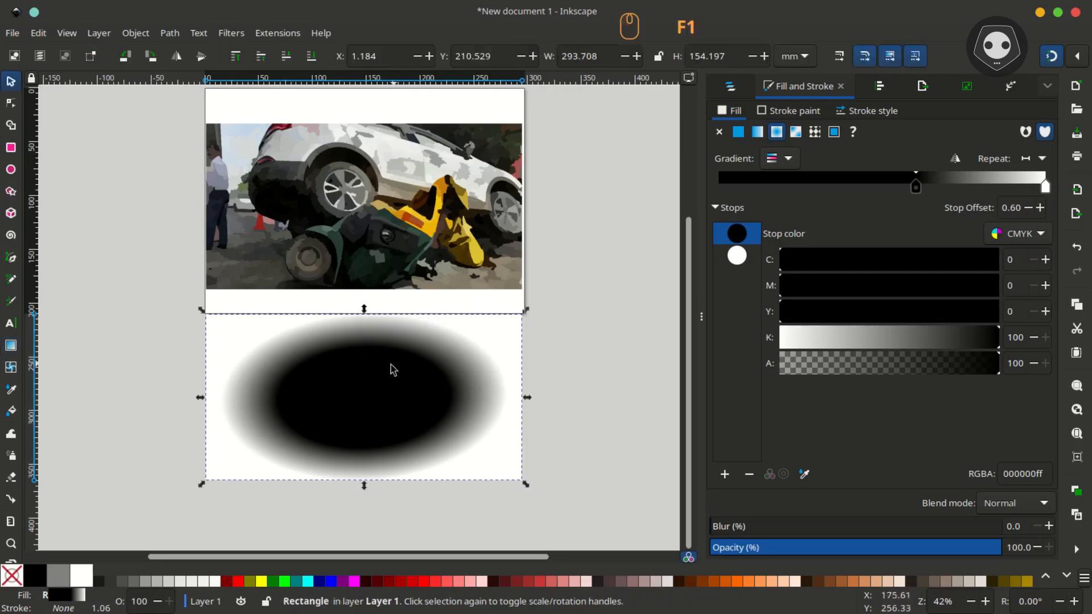
Align the gradient rectangle with the oil painting image's top edge and apply it as the image's mask
drag(393, 366, 415, 353)
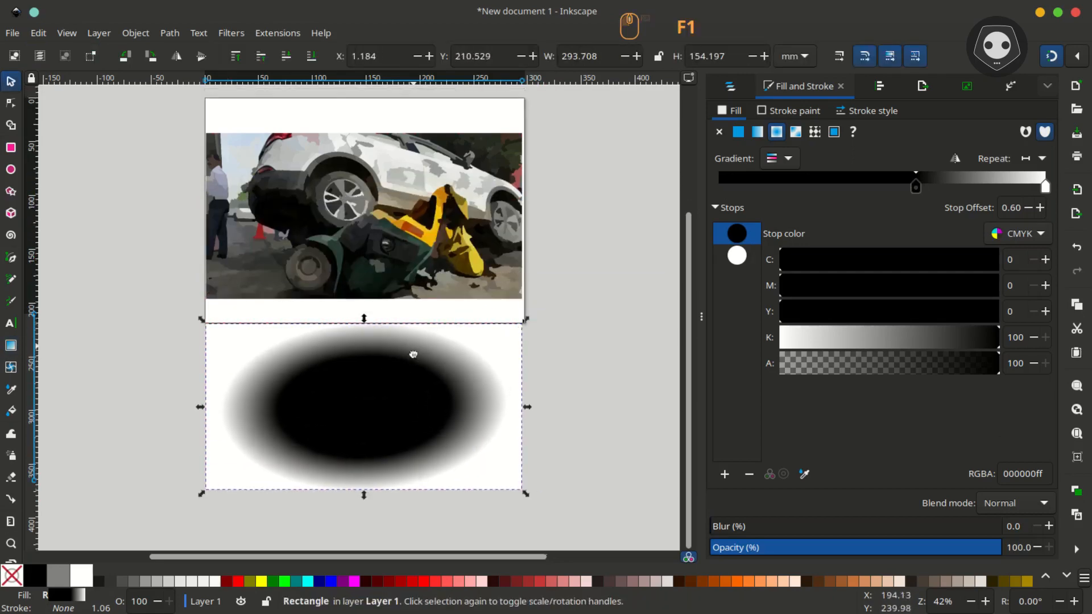
scroll(415, 354, up, 8)
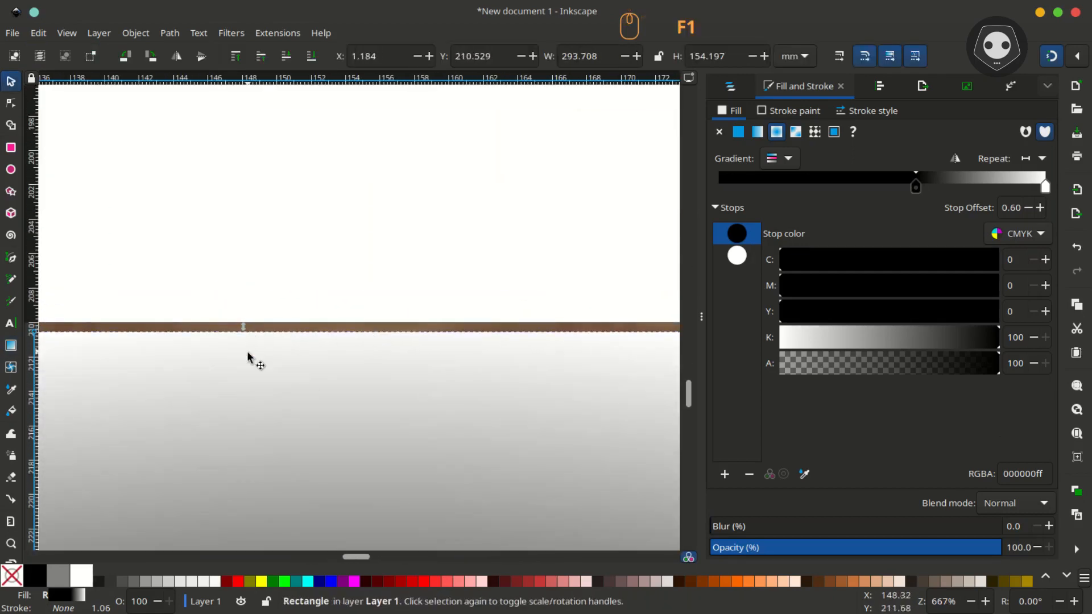
drag(248, 357, 253, 349)
scroll(324, 419, down, 7)
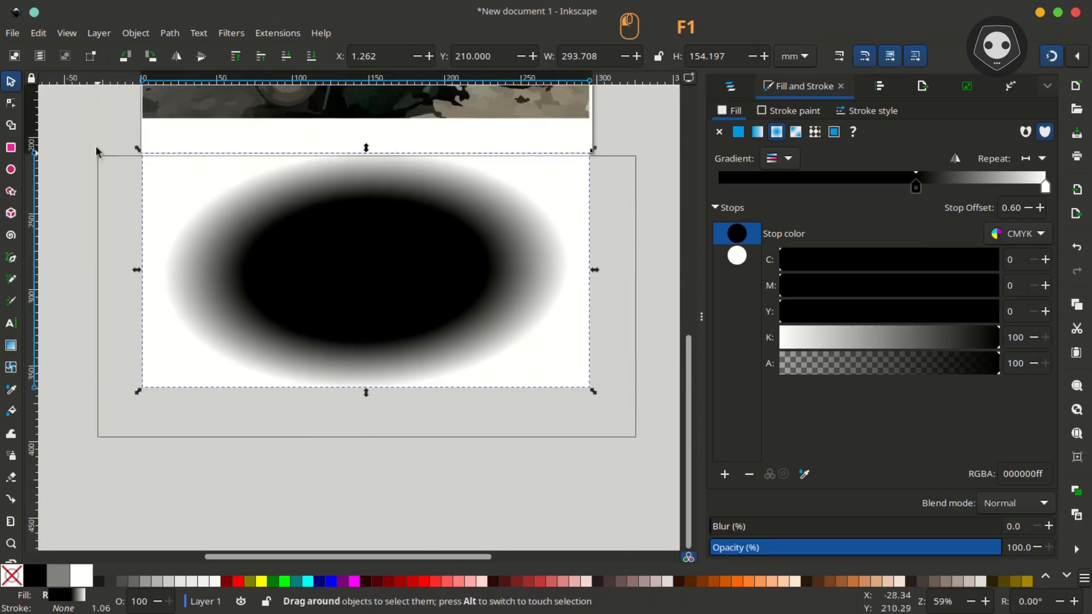
key(ctrl+a)
right_click(235, 223)
click(287, 516)
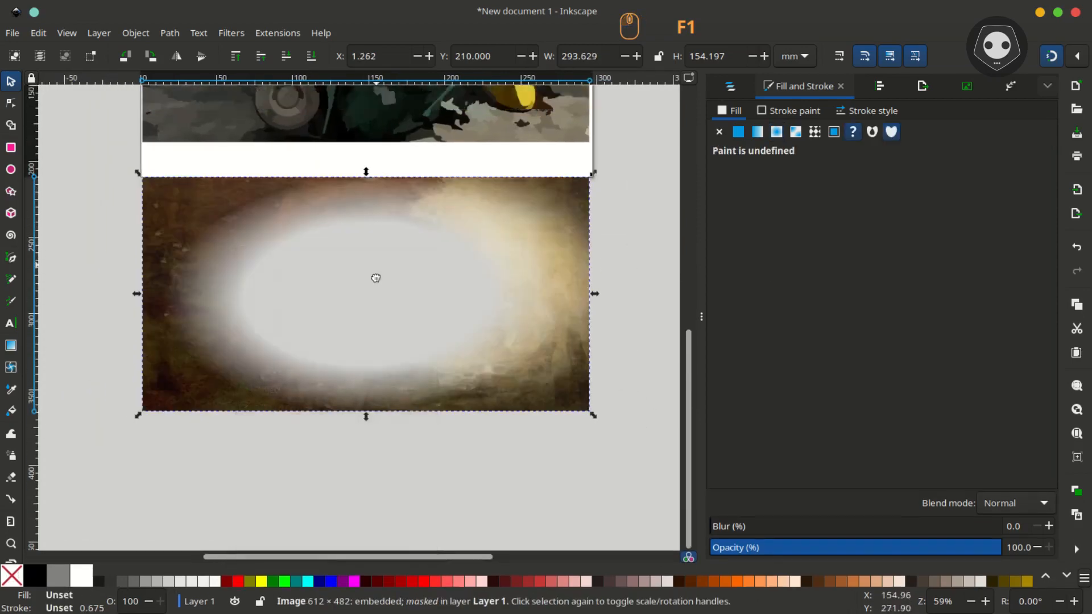
Place the masked oil painting texture exactly over the illustration and set its opacity to 93.8%
drag(376, 278, 386, 202)
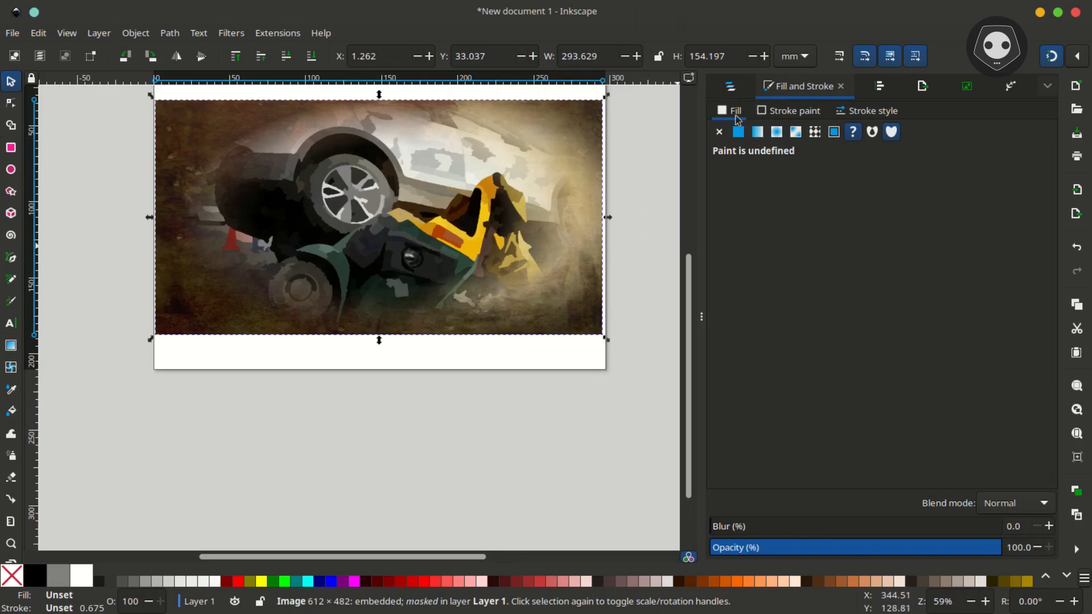
mouse_move(988, 550)
mouse_down()
mouse_move(948, 549)
mouse_move(985, 548)
mouse_up()
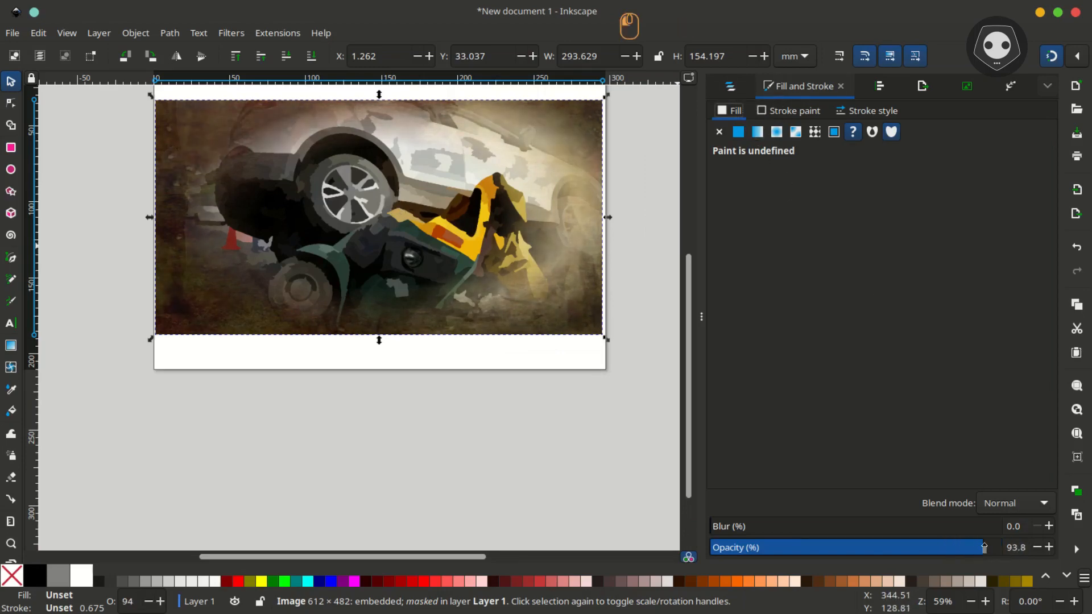
drag(398, 321, 418, 362)
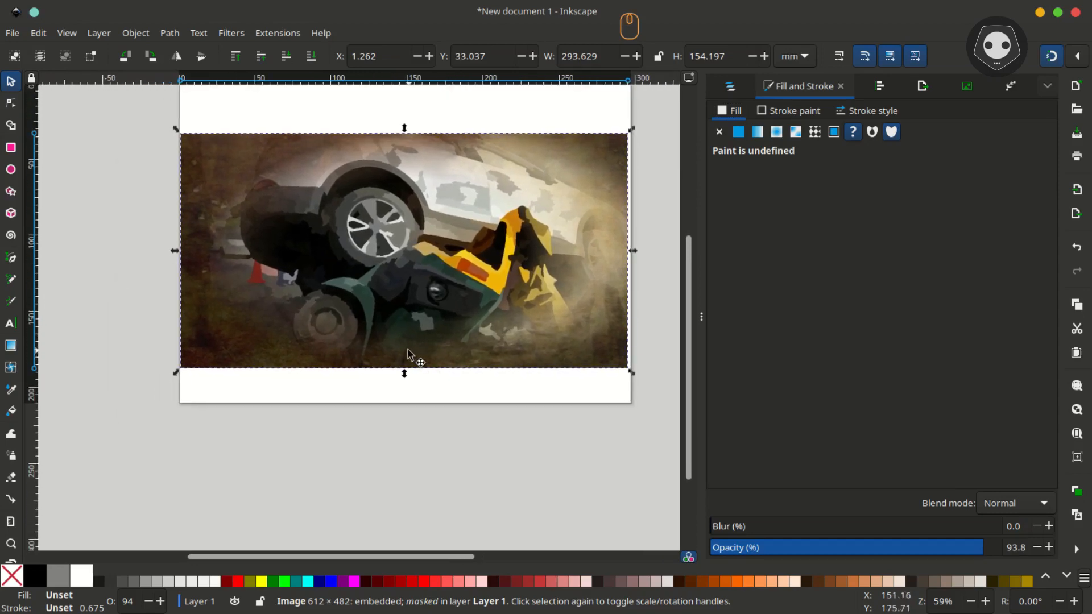
Draw a three-cornered star as an upright triangle about 82 mm wide and 71 mm high, and place it below the page
click(149, 325)
click(12, 191)
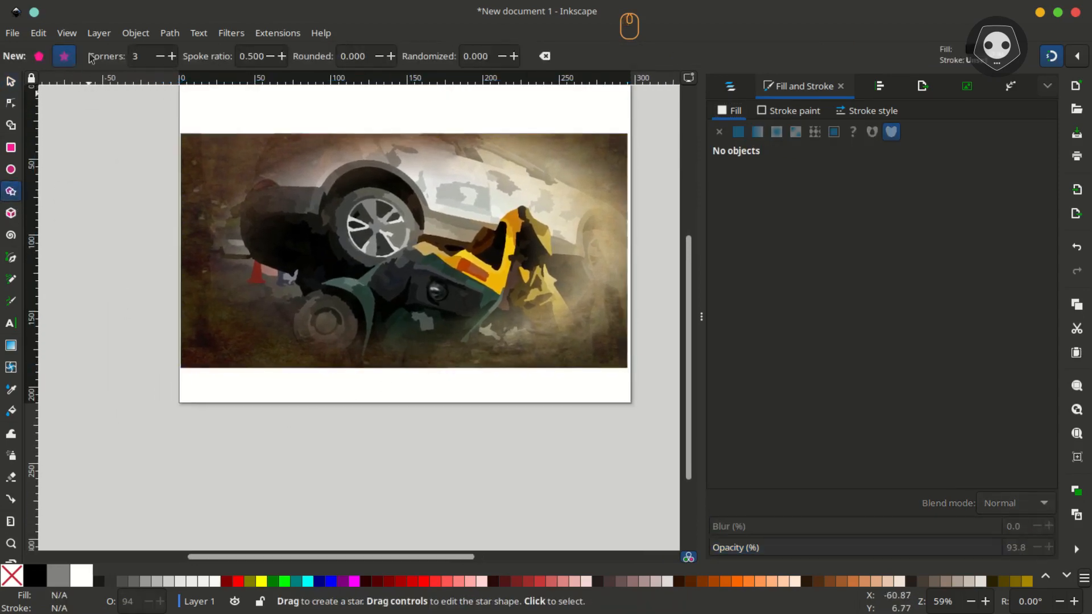
scroll(221, 353, up, 1)
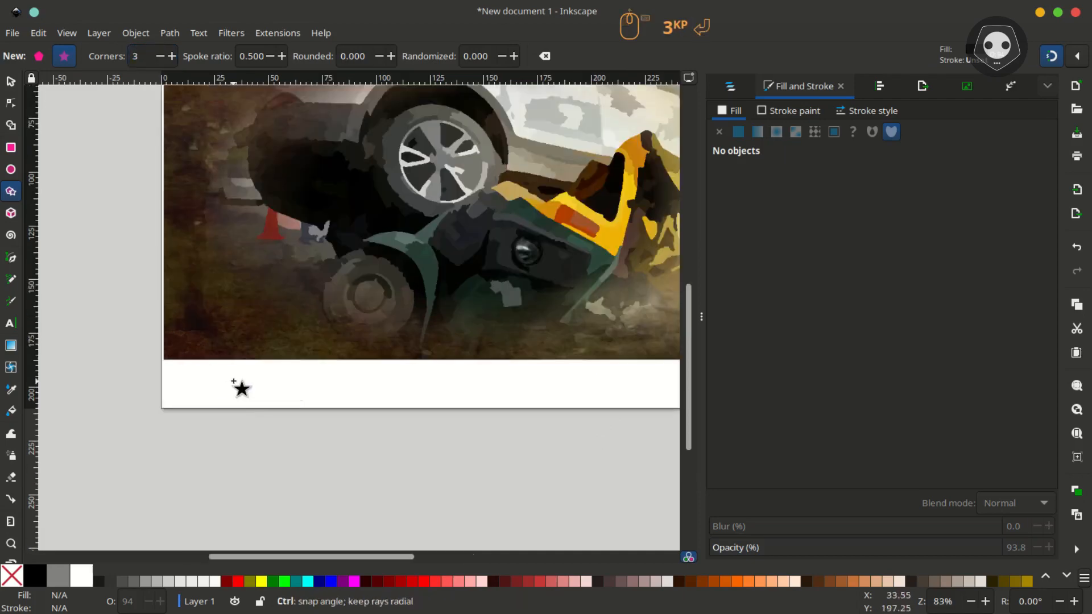
drag(226, 448, 304, 506)
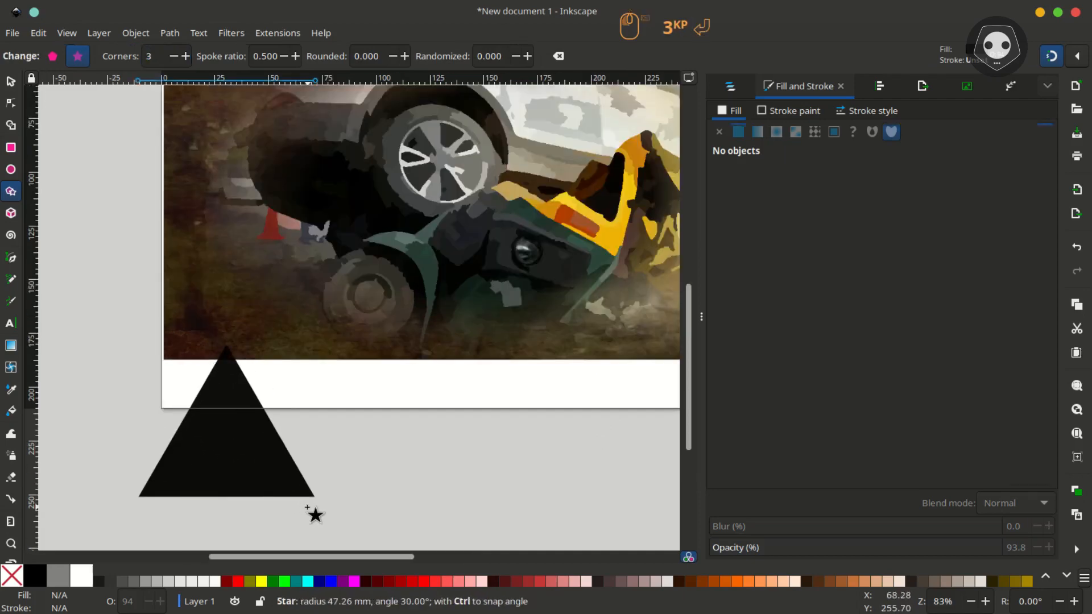
key(F1)
scroll(296, 449, down, 5)
drag(288, 332, 327, 447)
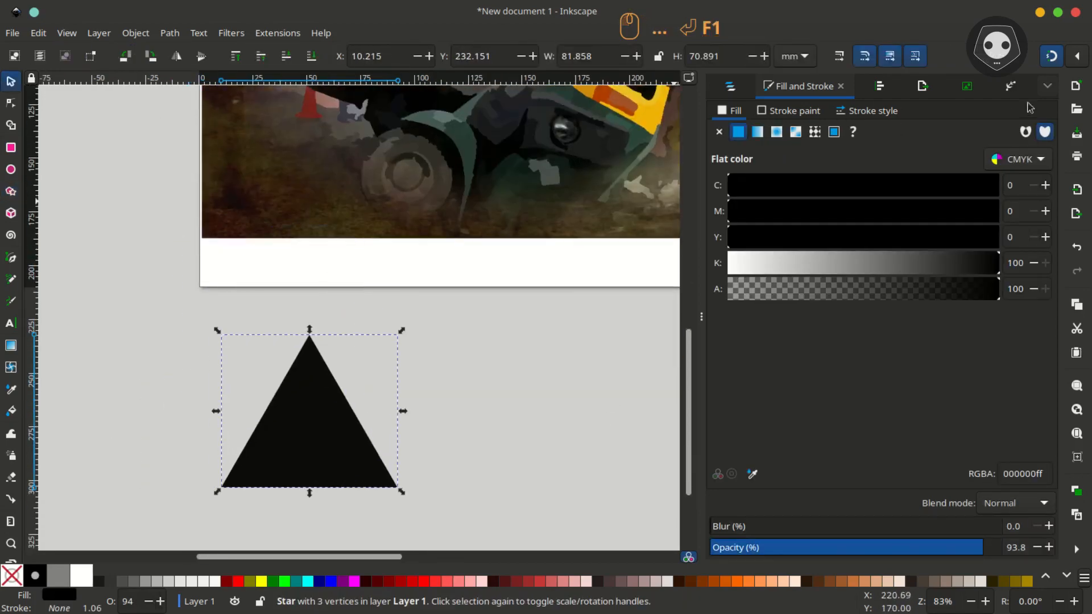
Add the Corners path effect to the triangle and round its top corner
click(1010, 91)
click(1044, 115)
click(725, 151)
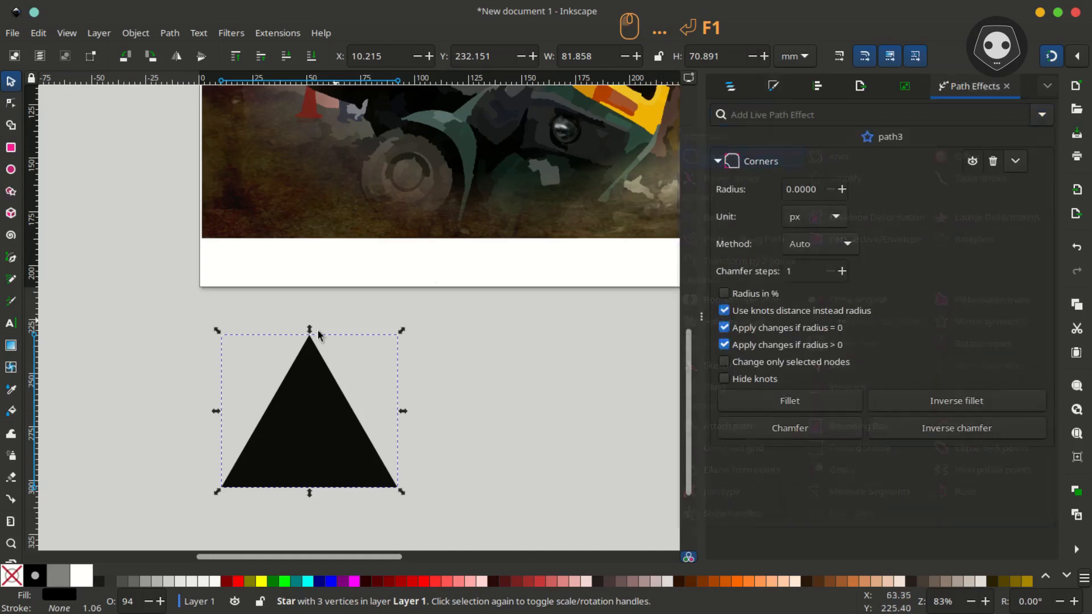
scroll(312, 350, up, 3)
key(F2)
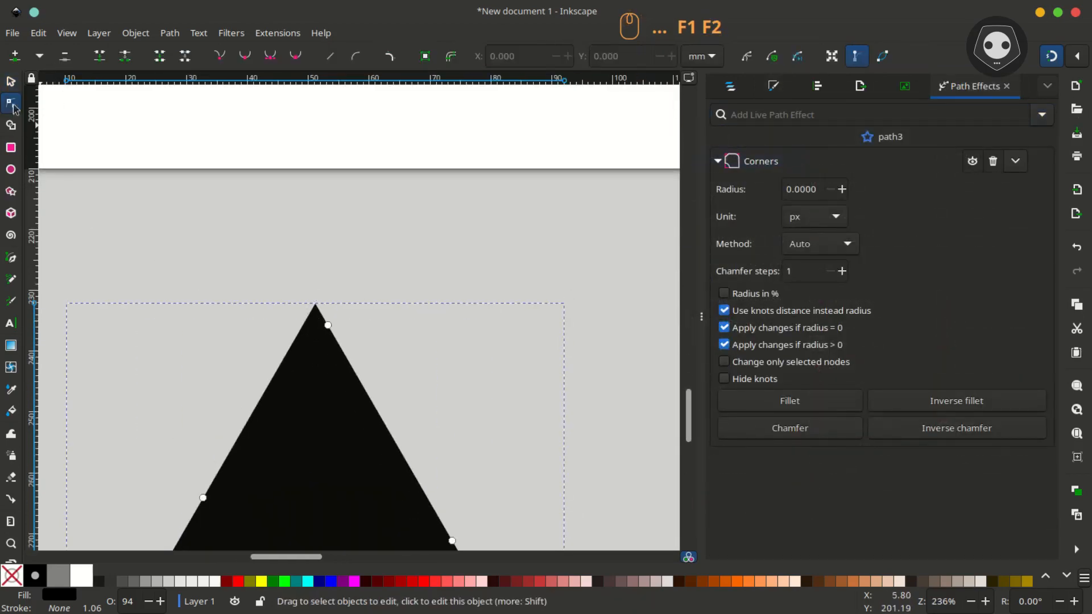
drag(329, 325, 337, 345)
Round the triangle's two bottom corners and adjust the fillets so all three corners look evenly rounded
scroll(414, 395, down, 10)
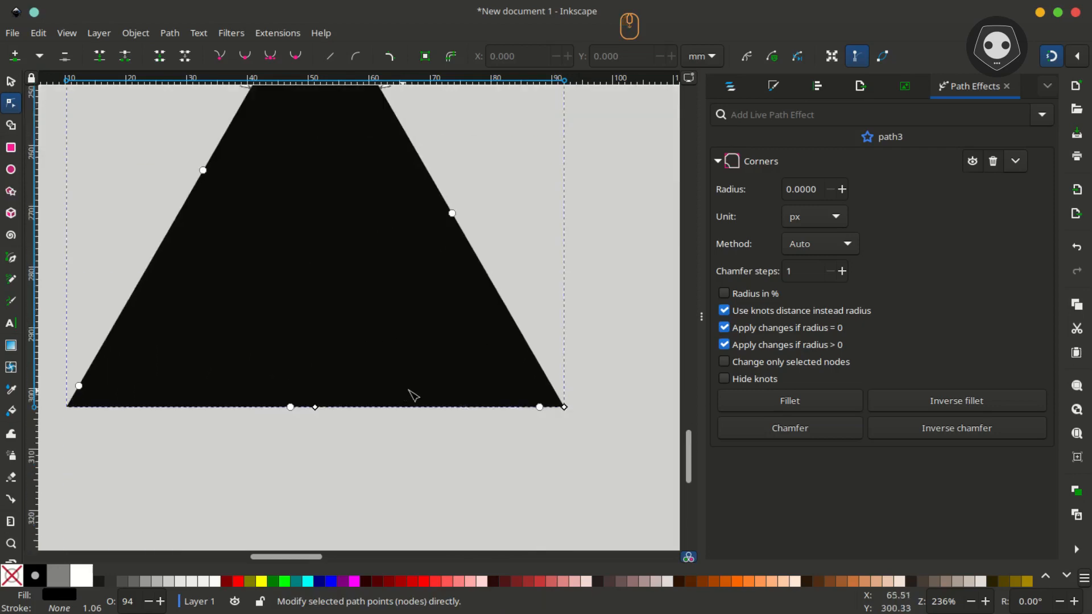
drag(473, 405, 473, 405)
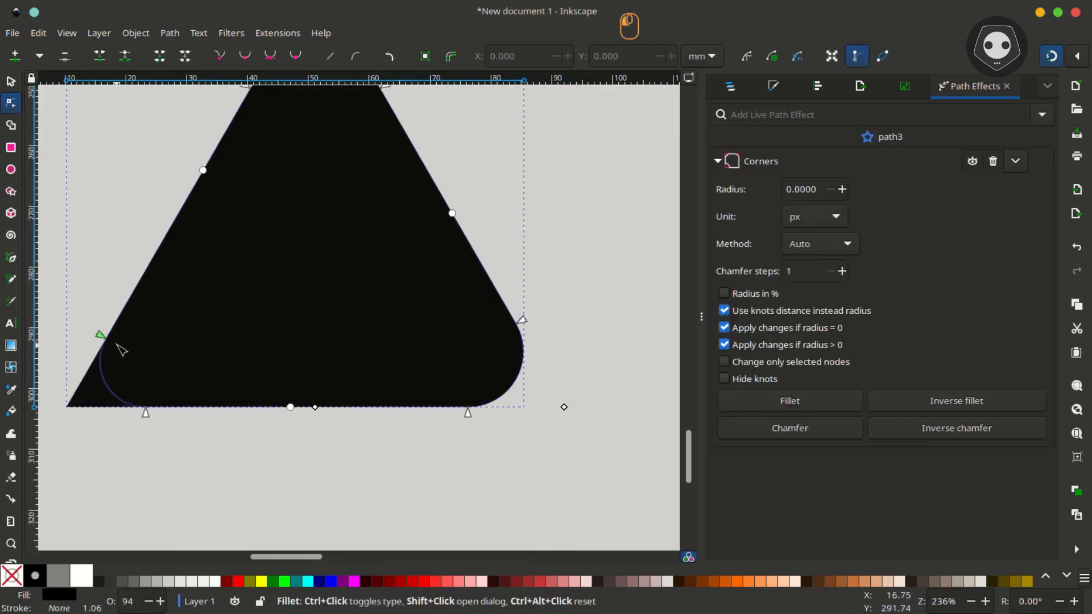
drag(132, 338, 132, 338)
scroll(378, 310, down, 2)
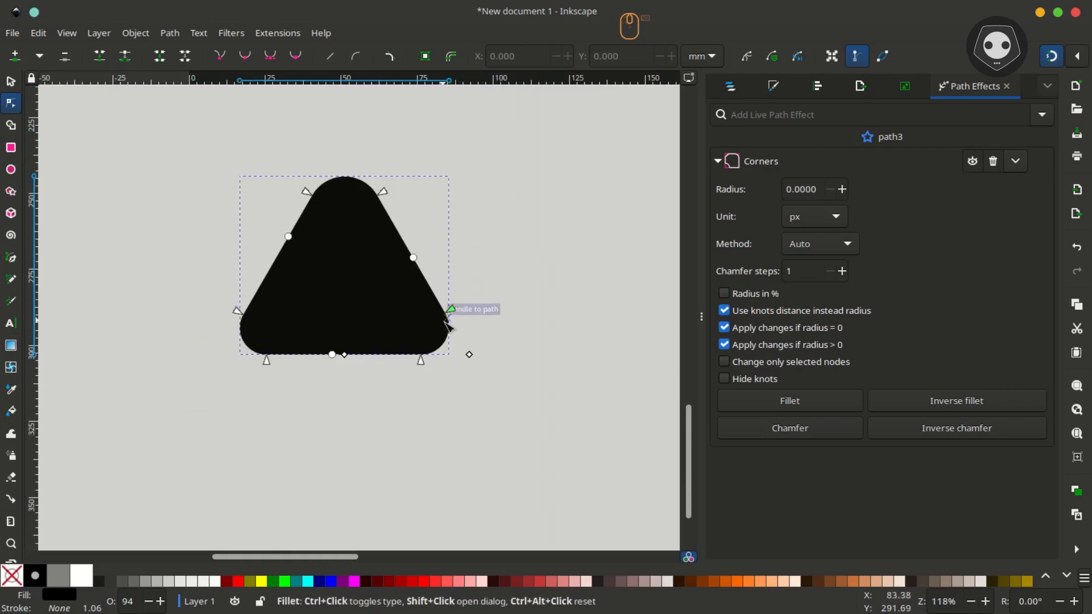
scroll(454, 312, up, 2)
drag(462, 312, 460, 314)
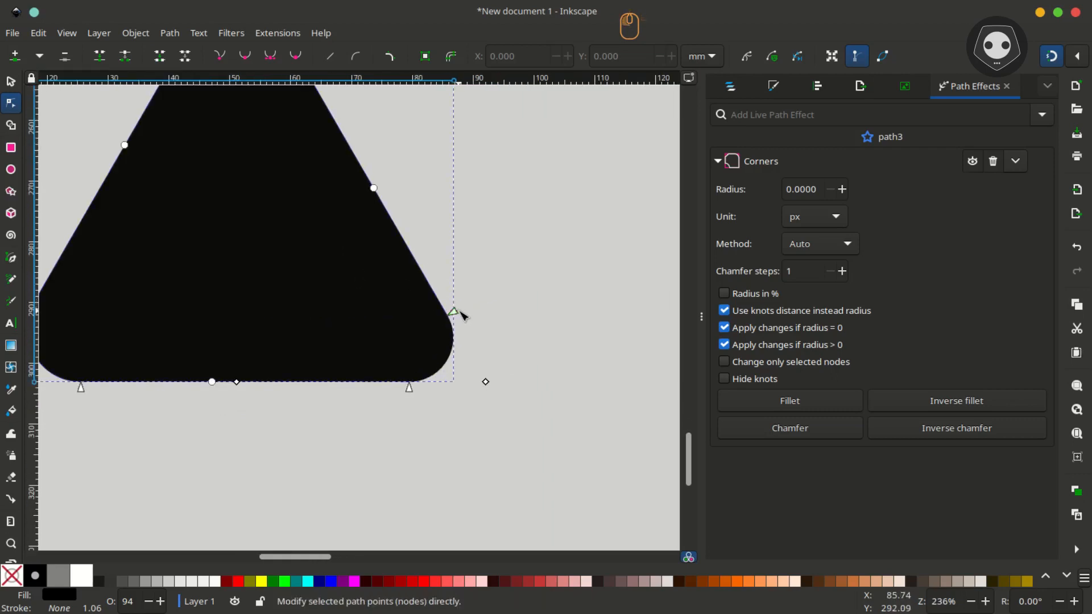
scroll(461, 316, down, 2)
drag(396, 193, 379, 169)
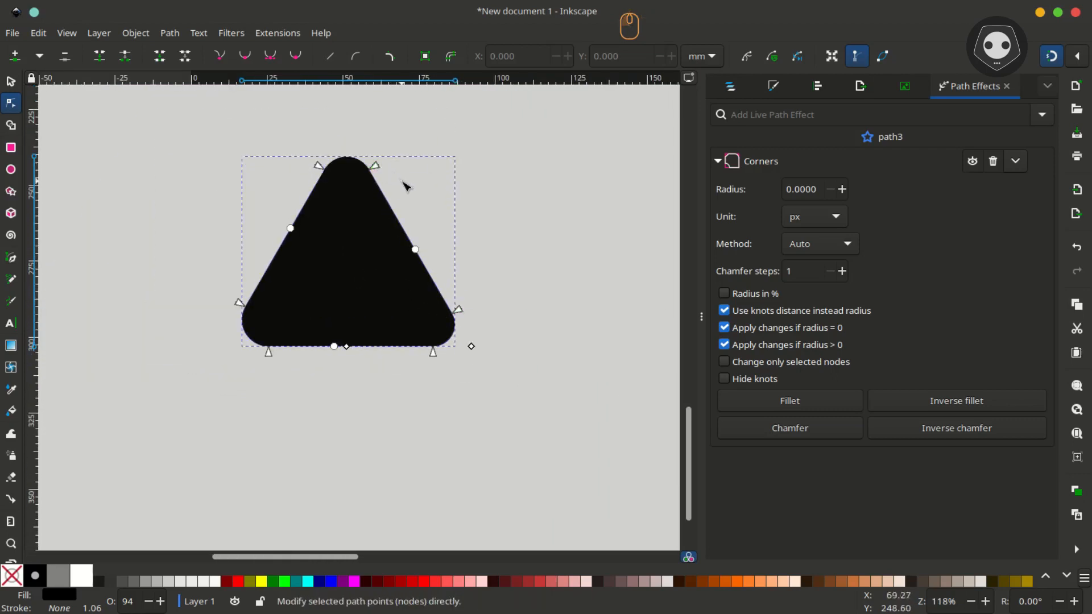
Convert the rounded triangle to a path and fill it with golden yellow
key(F1)
click(170, 33)
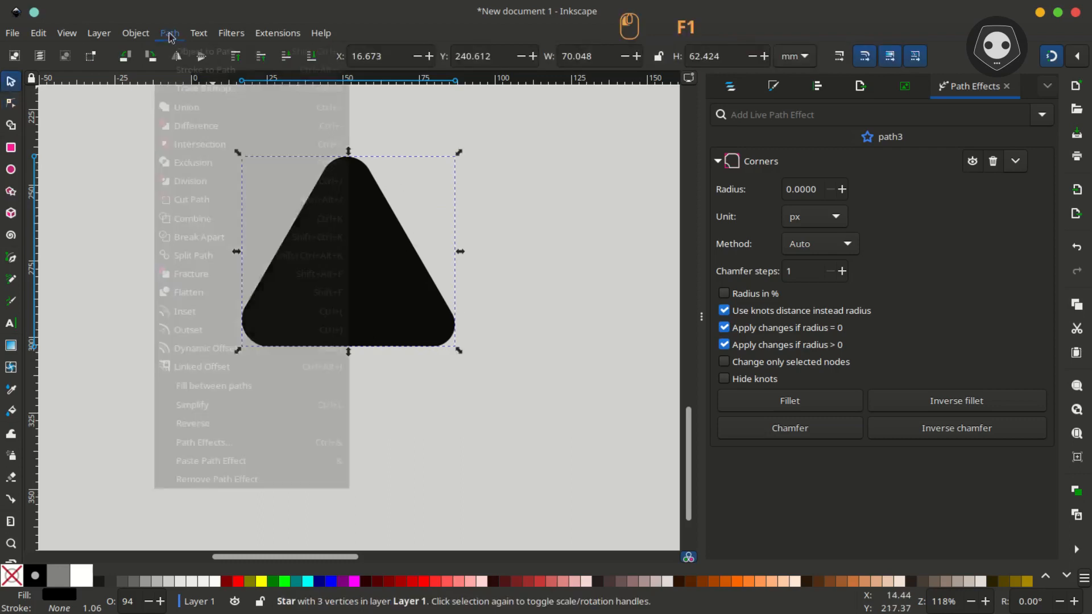
click(200, 49)
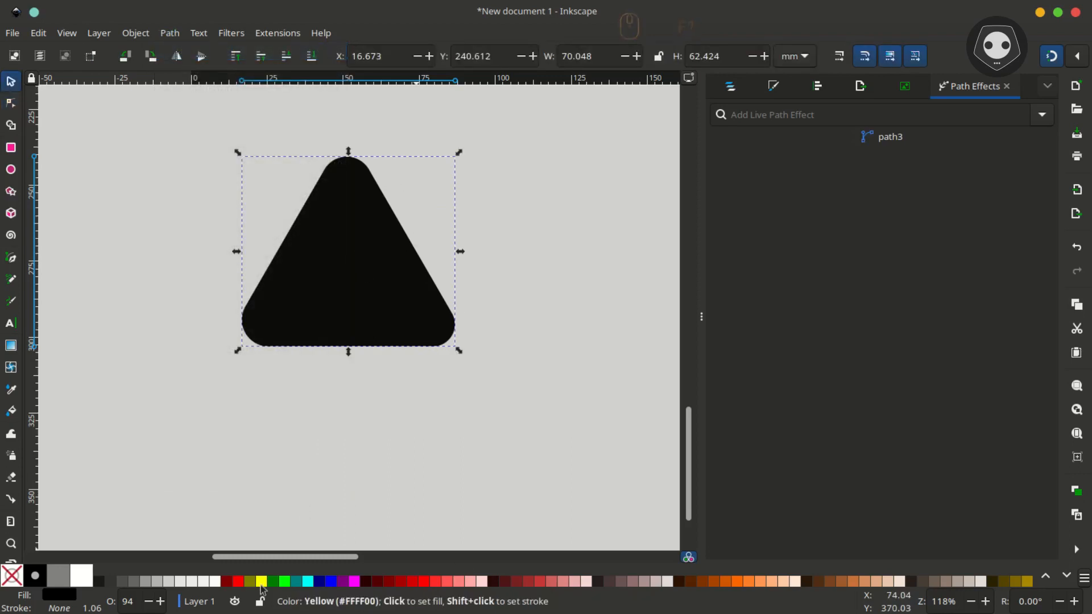
scroll(263, 582, down, 3)
click(111, 581)
scroll(382, 365, up, 3)
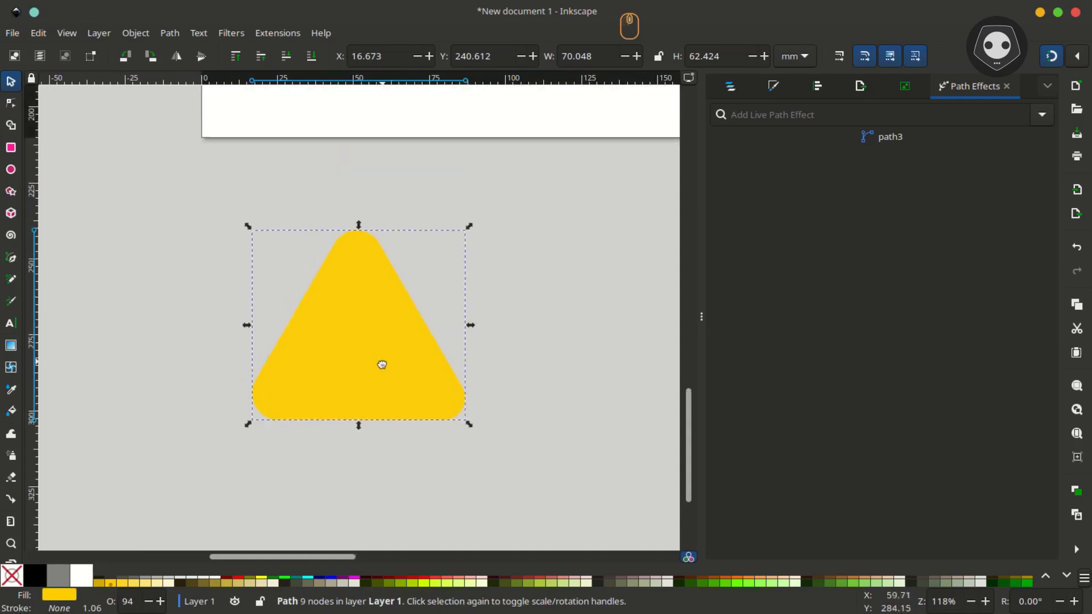
Duplicate the yellow triangle, give the copy a black stroke with no fill, and shrink it inside the original
drag(382, 364, 386, 385)
shift+click(47, 573)
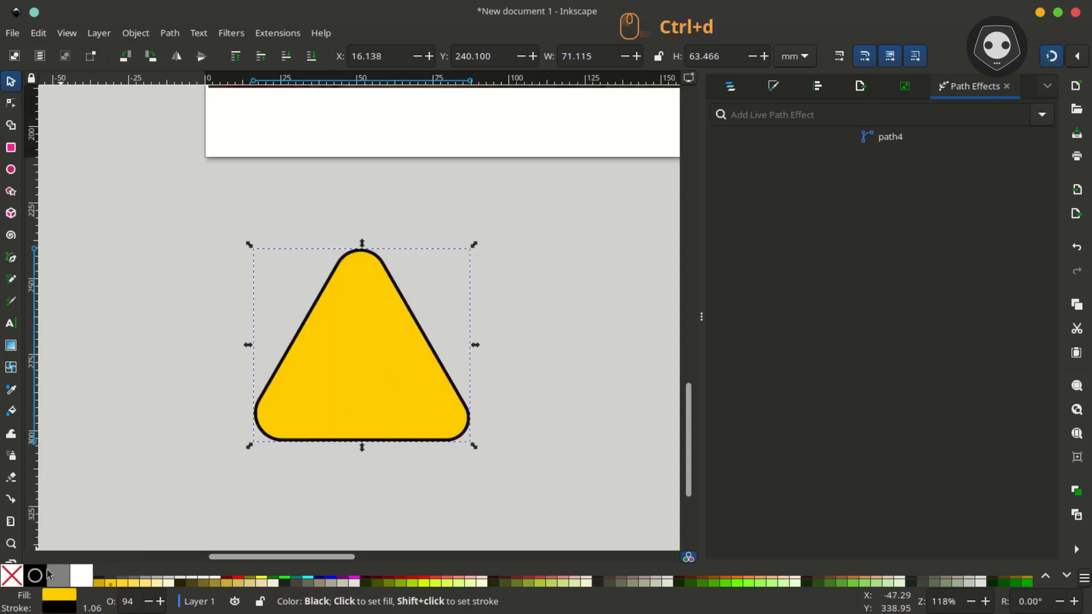
click(12, 578)
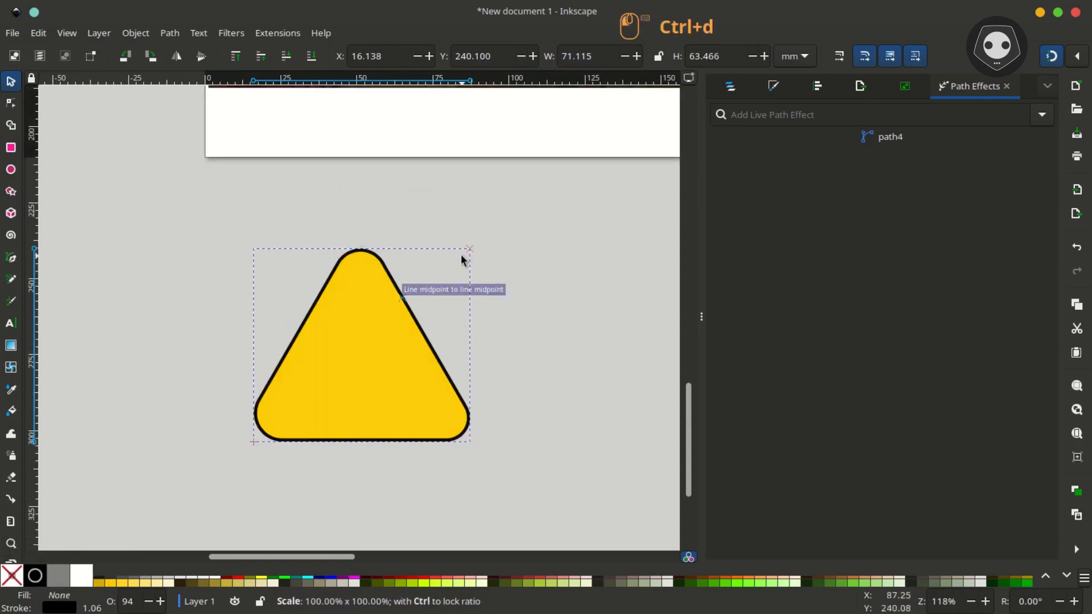
drag(472, 248, 455, 263)
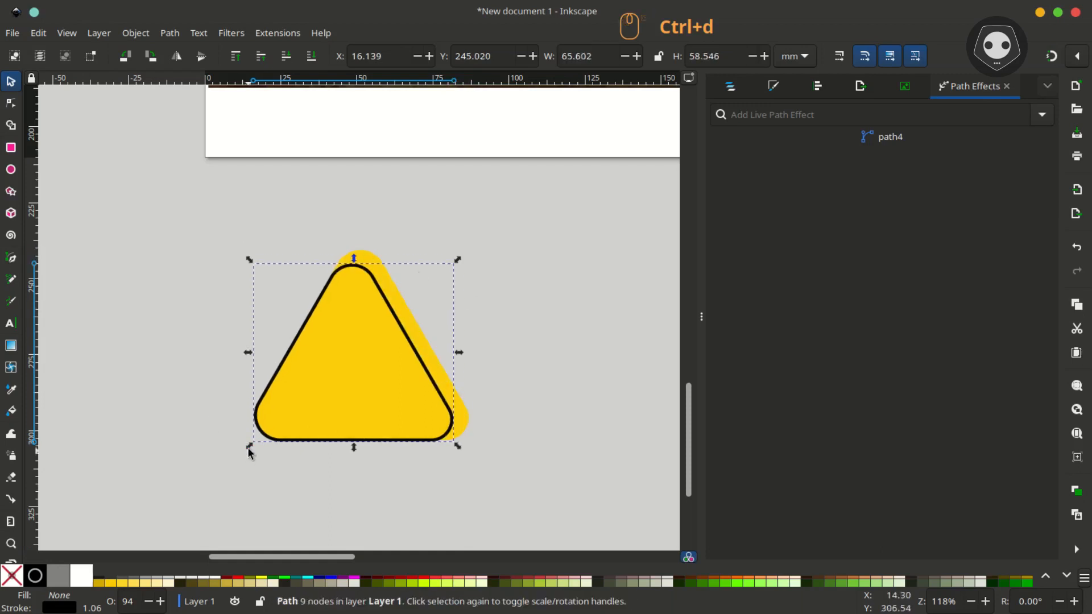
drag(249, 448, 263, 435)
Centre the outline and the yellow triangle on each other horizontally and vertically, then group them
shift+click(298, 398)
click(818, 86)
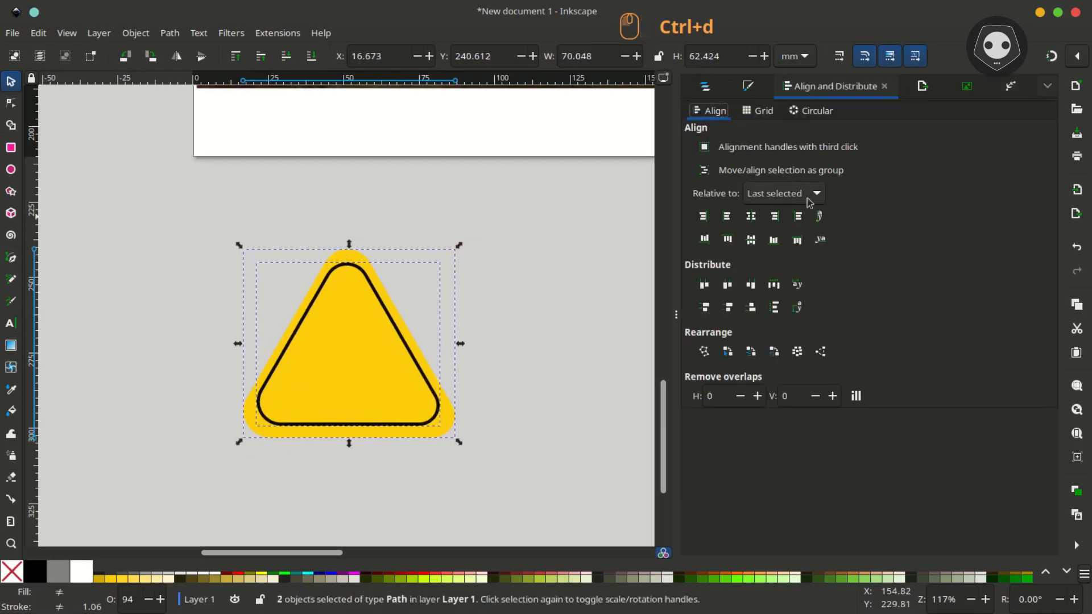
click(751, 216)
click(751, 239)
key(ctrl+g)
Scale the warning triangle group to about 58 mm wide and place it over the illustration's lower-left area, beside the small wheel
scroll(363, 408, up, 5)
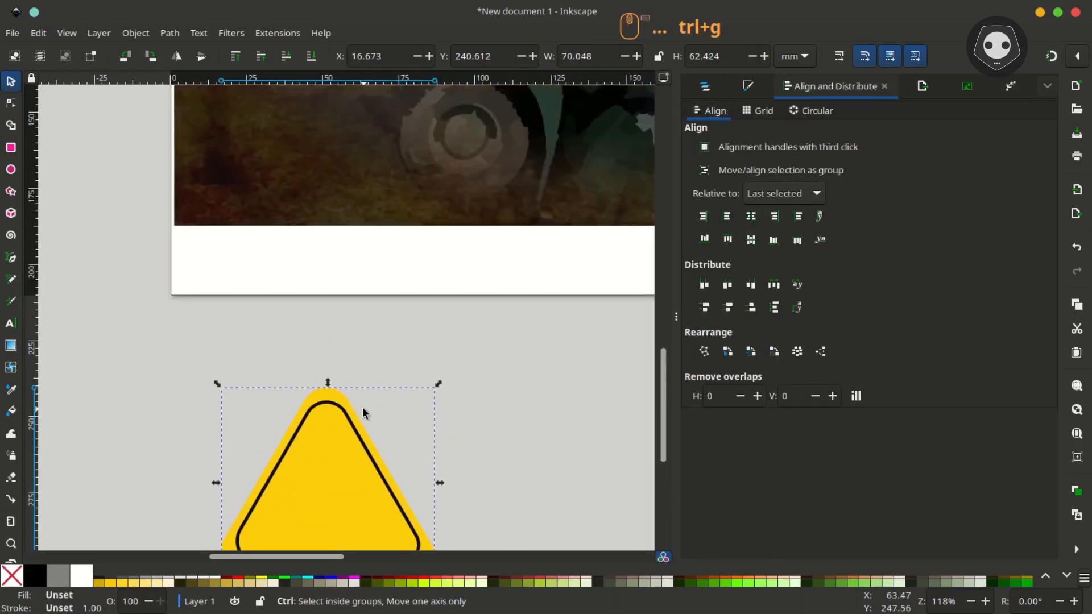
drag(363, 411, 336, 173)
scroll(298, 362, down, 1)
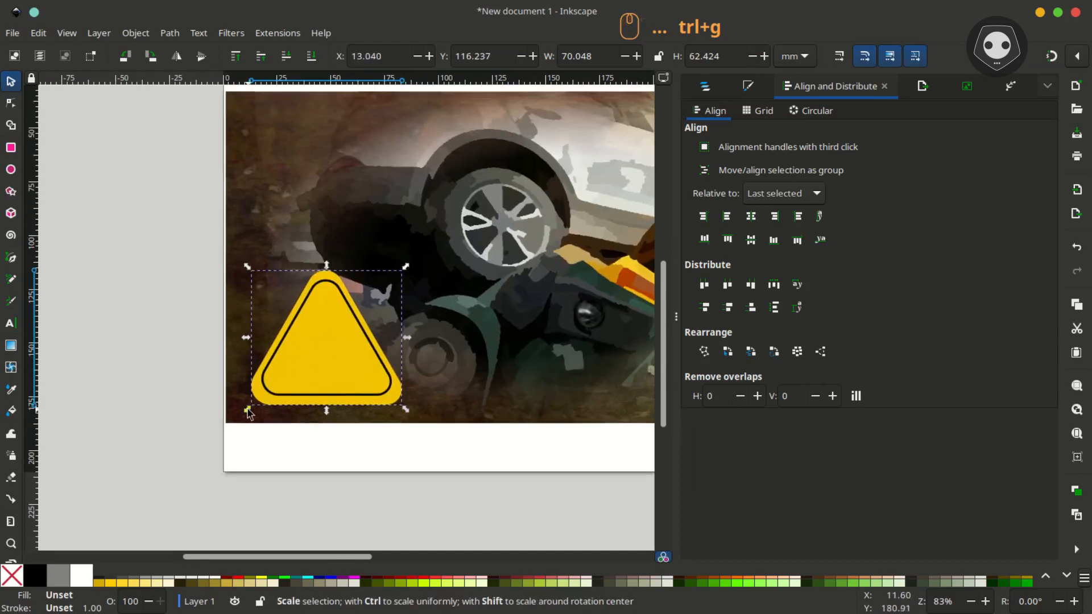
drag(248, 410, 272, 387)
scroll(337, 336, down, 1)
drag(335, 347, 259, 319)
click(283, 420)
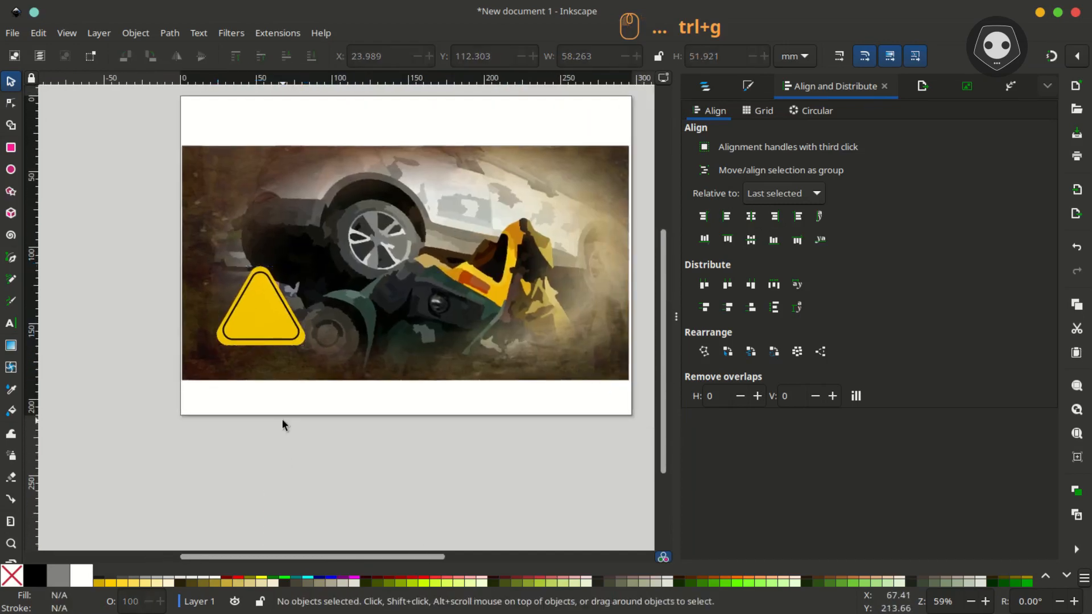
Switch to the browser, search DuckDuckGo images for "blood splash shilhoutee" and look through the results
click(398, 603)
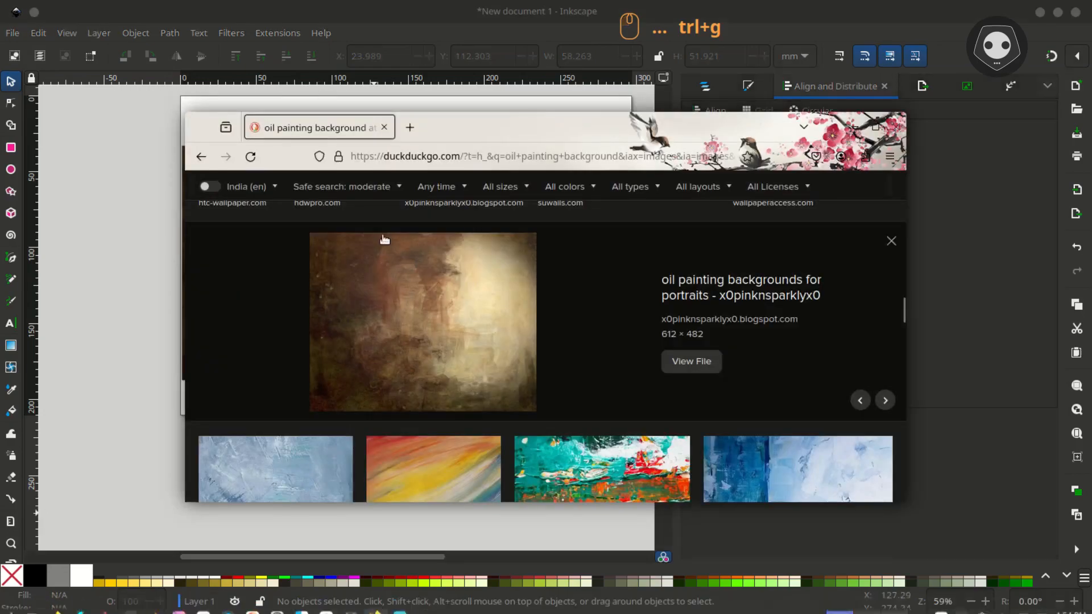
scroll(383, 239, up, 10)
click(230, 203)
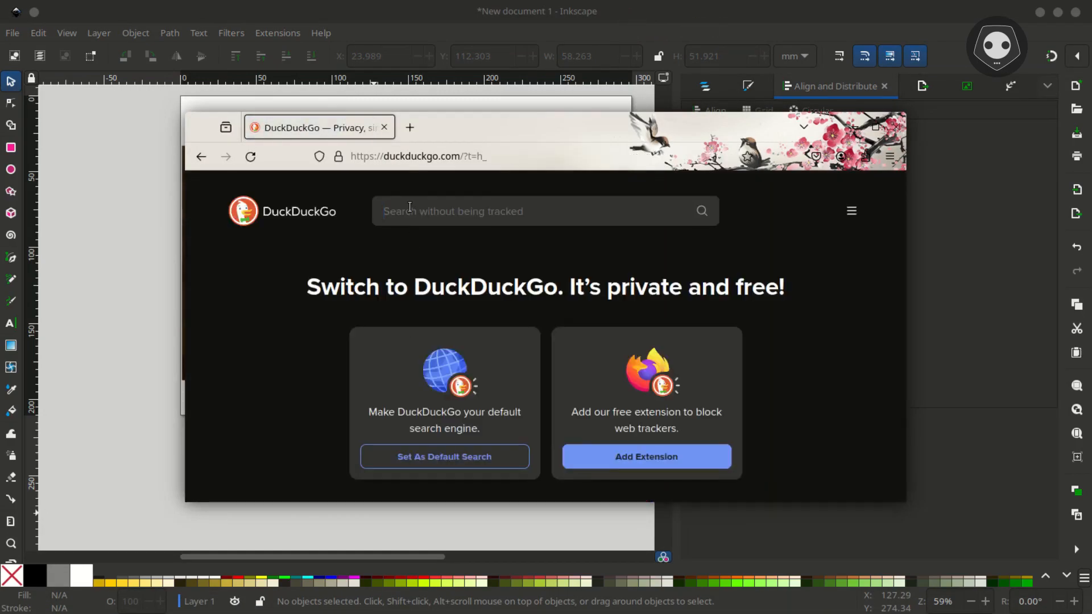
click(409, 207)
text(blood splash )
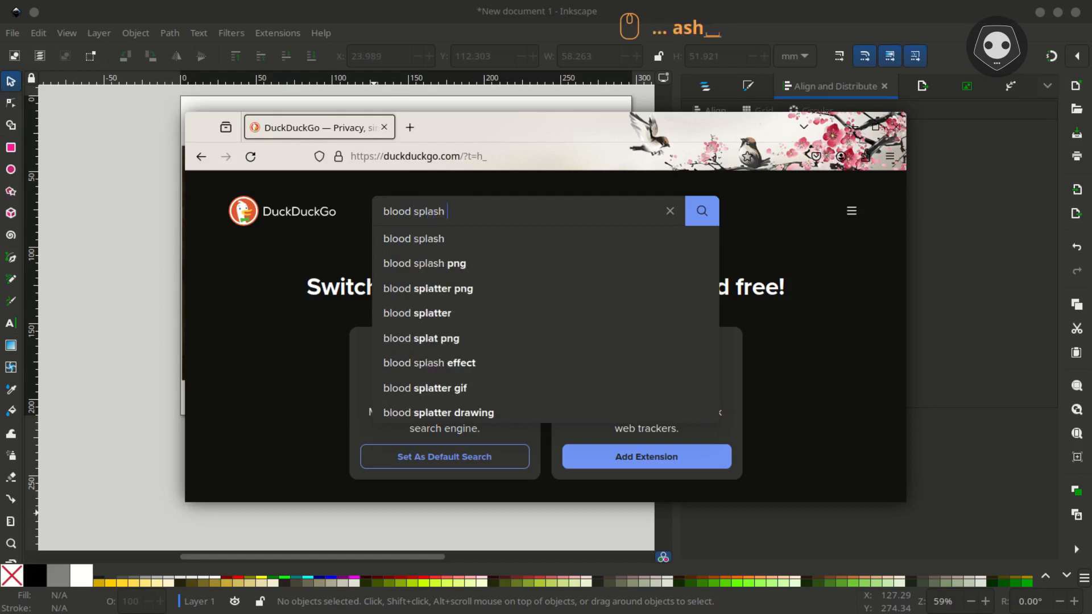
text(shiol)
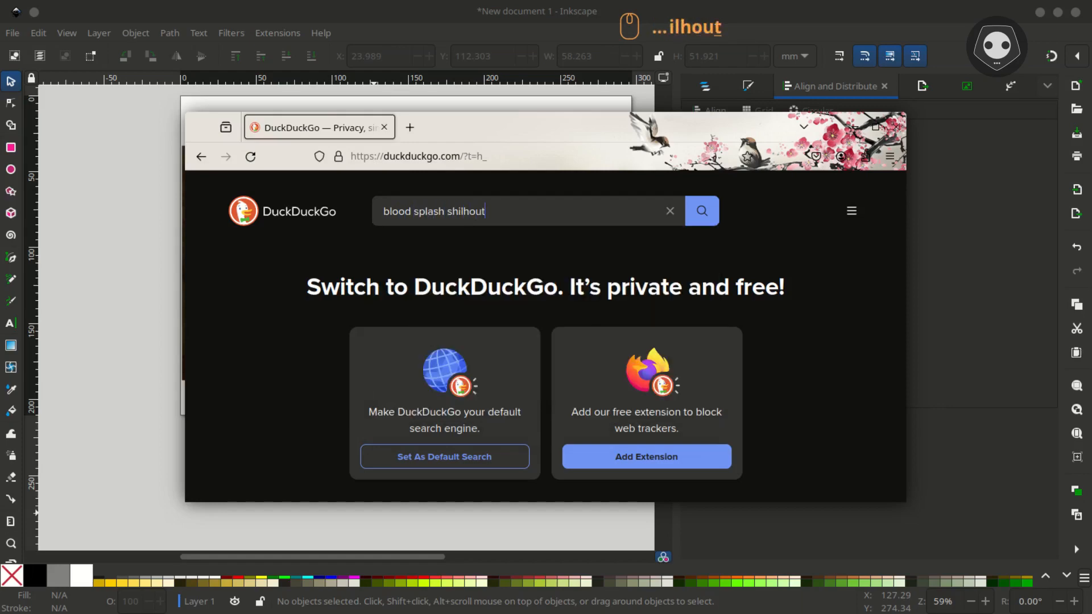
key(Return)
click(288, 235)
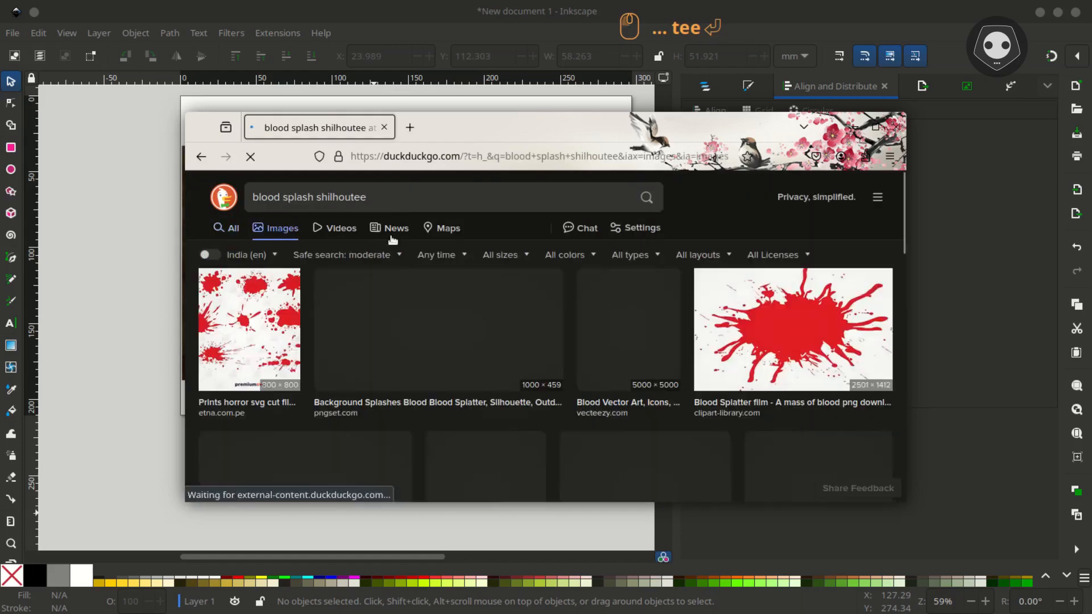
scroll(550, 388, down, 15)
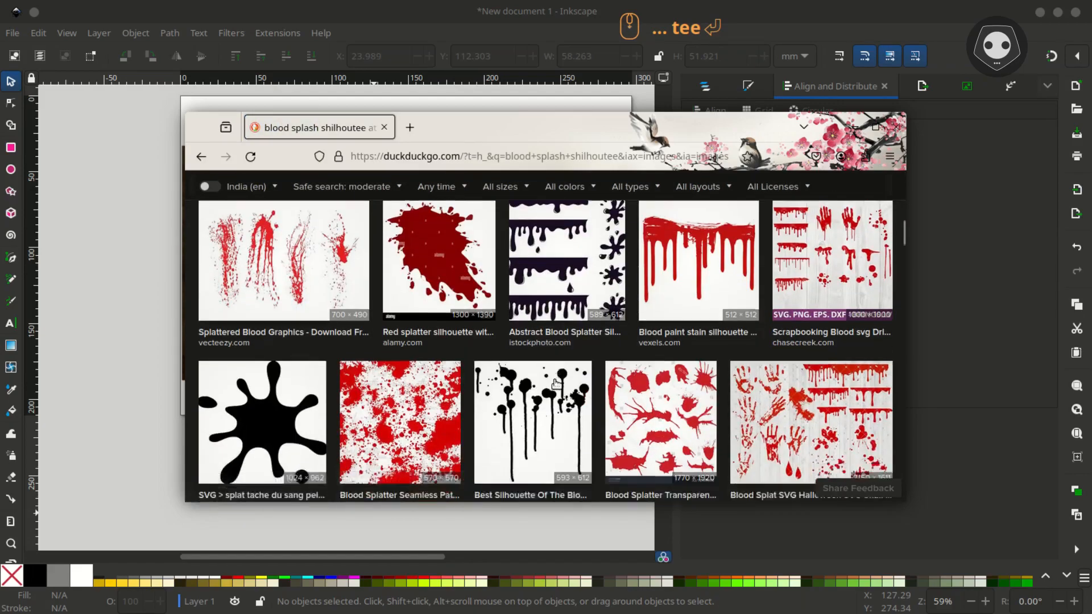
scroll(560, 380, down, 15)
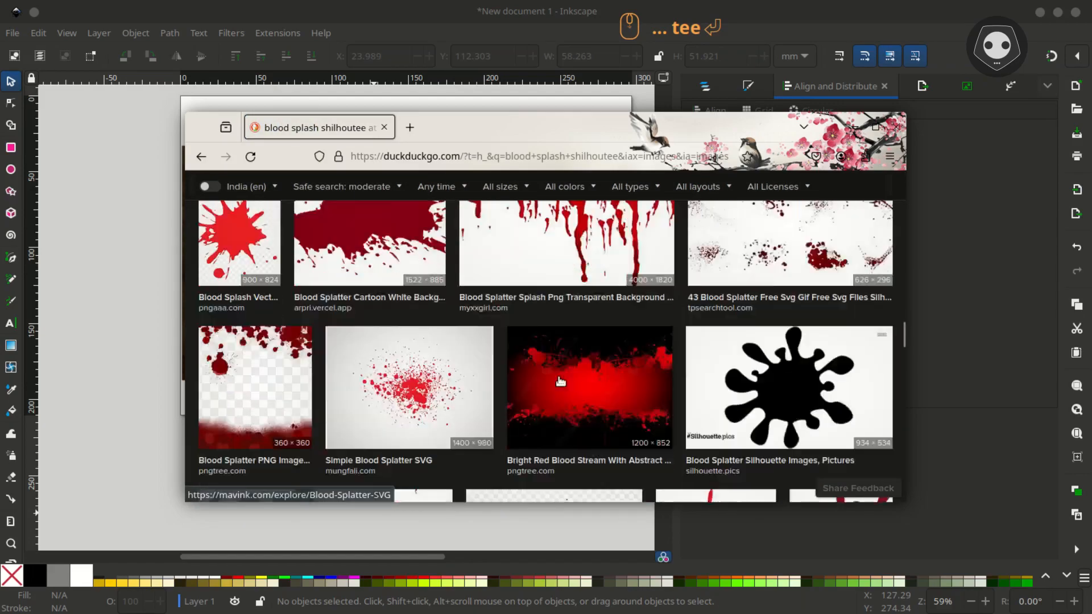
Search images for "paint brush stain shilhoutee" and look through the results for a splatter shape
scroll(560, 380, up, 20)
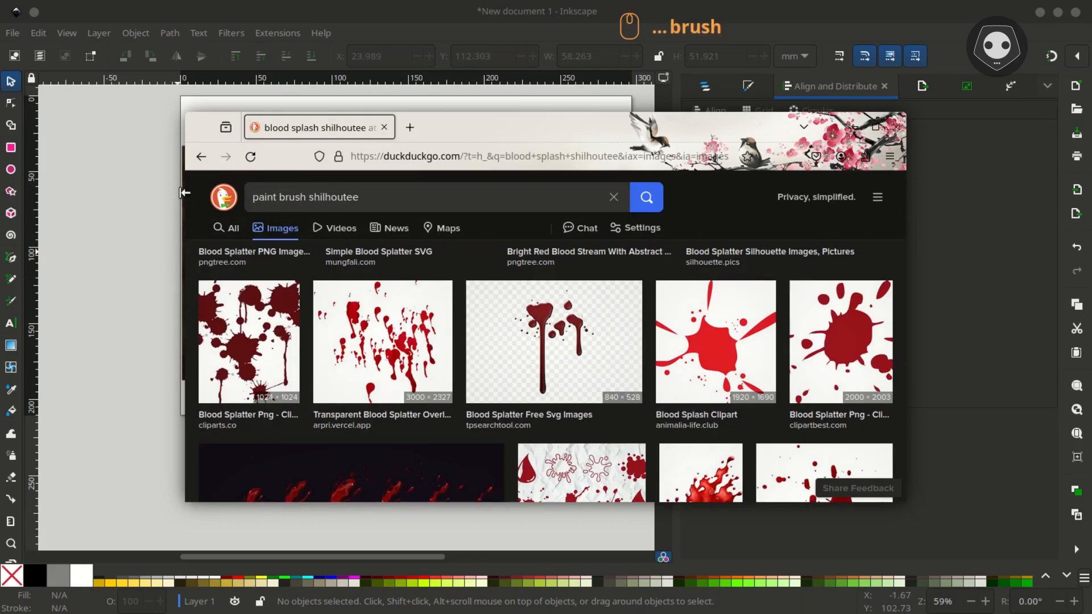
text(tain s)
key(Return)
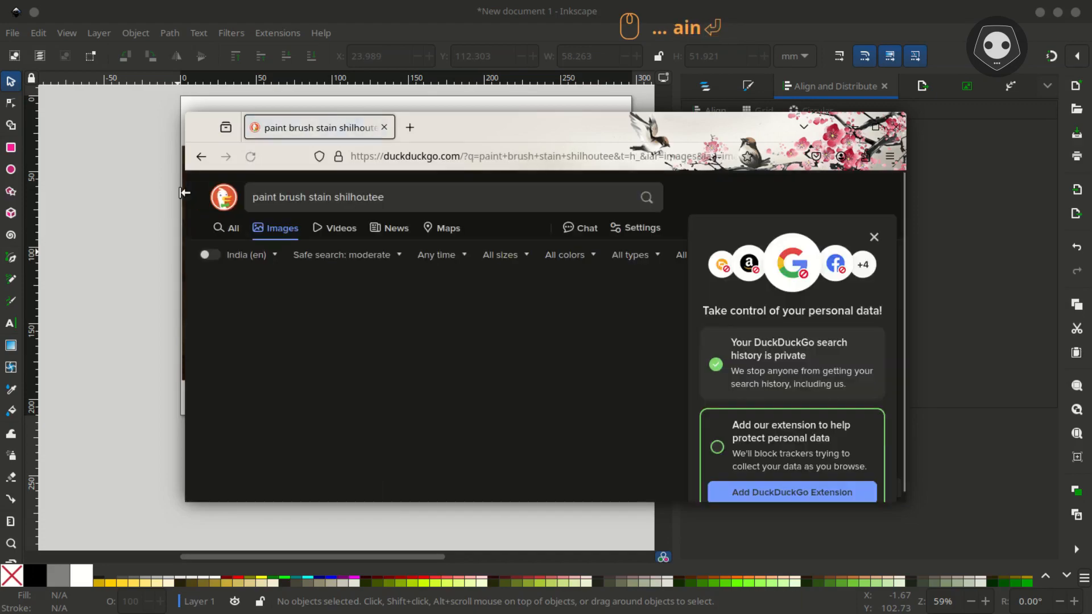
scroll(379, 297, down, 10)
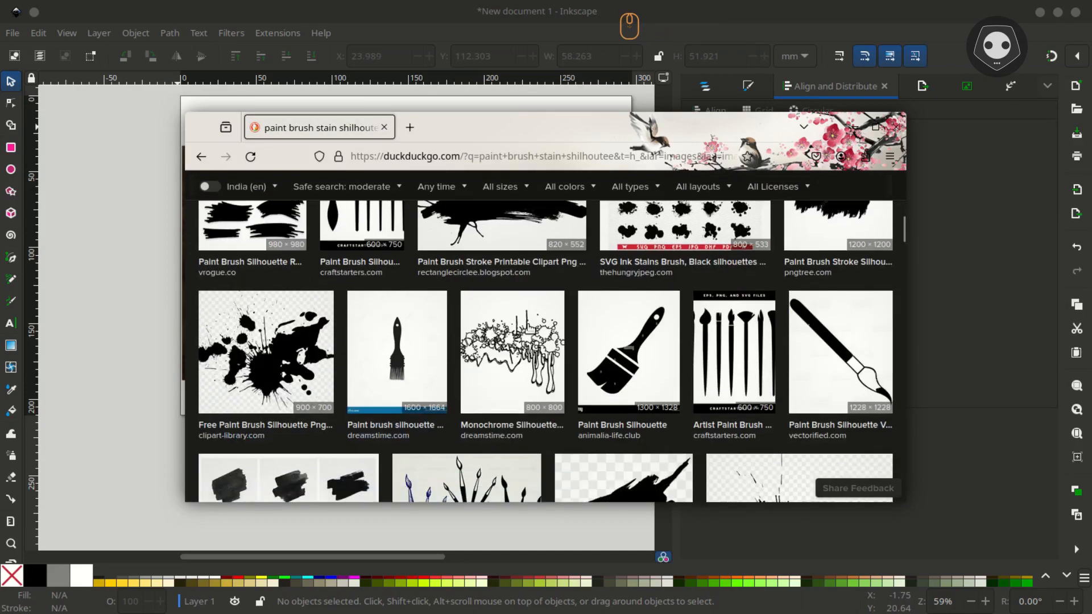
Open the 900 × 700 black paint splatter result from clip-library.com and try to copy its image
click(275, 296)
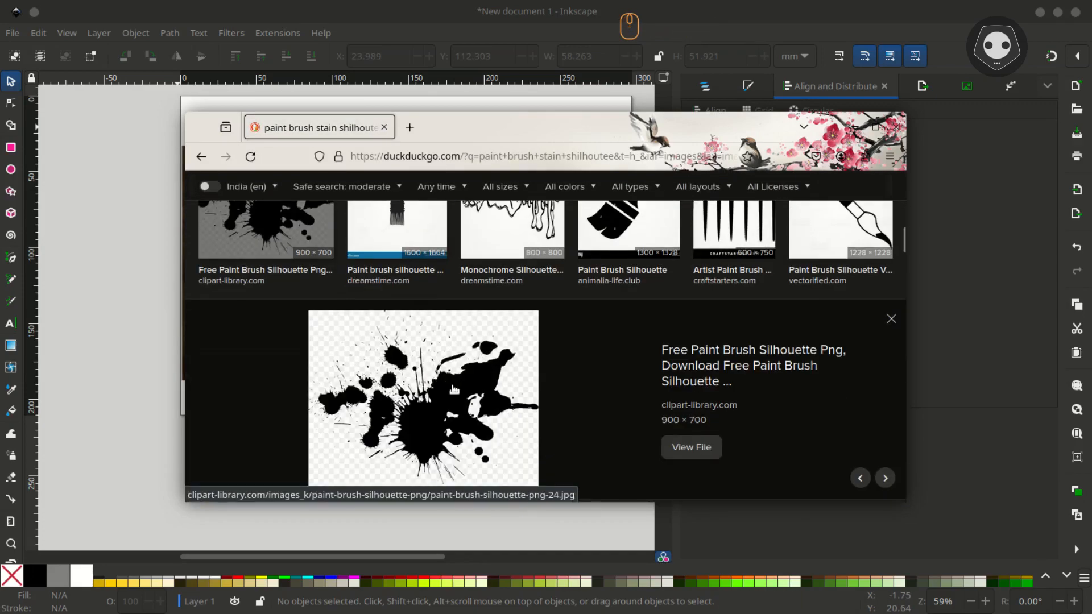
right_click(456, 387)
click(500, 313)
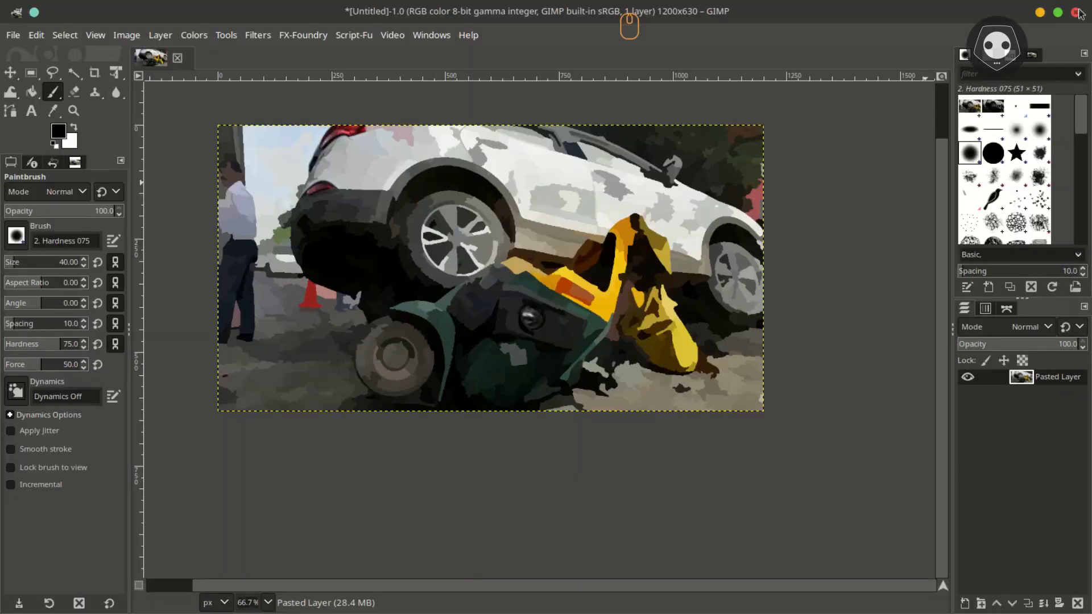
Close the GIMP window and try to paste the copied splatter into the Inkscape document
click(1076, 12)
click(525, 392)
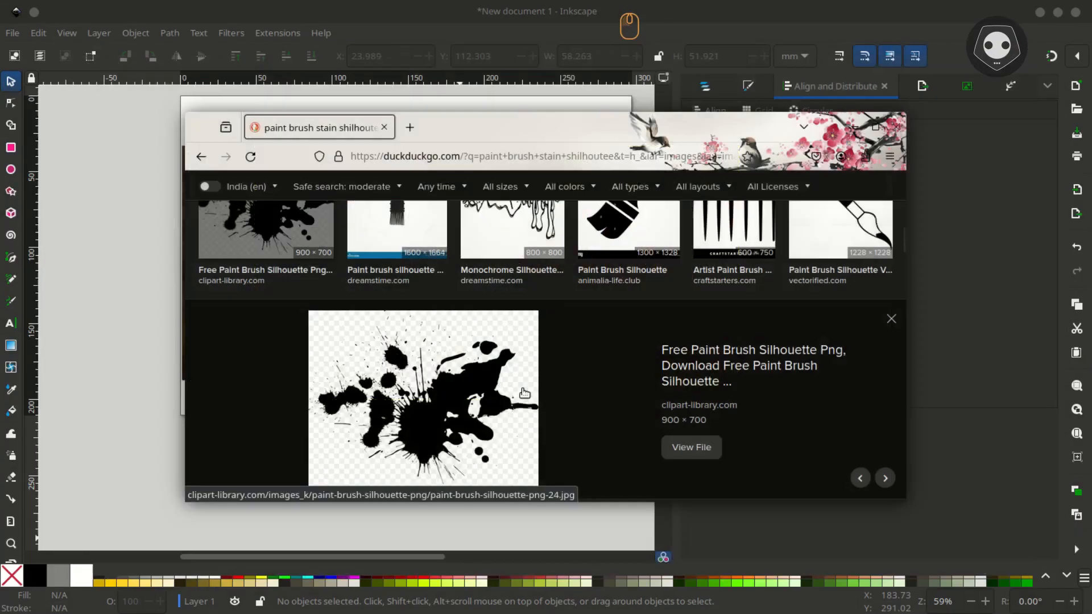
click(158, 255)
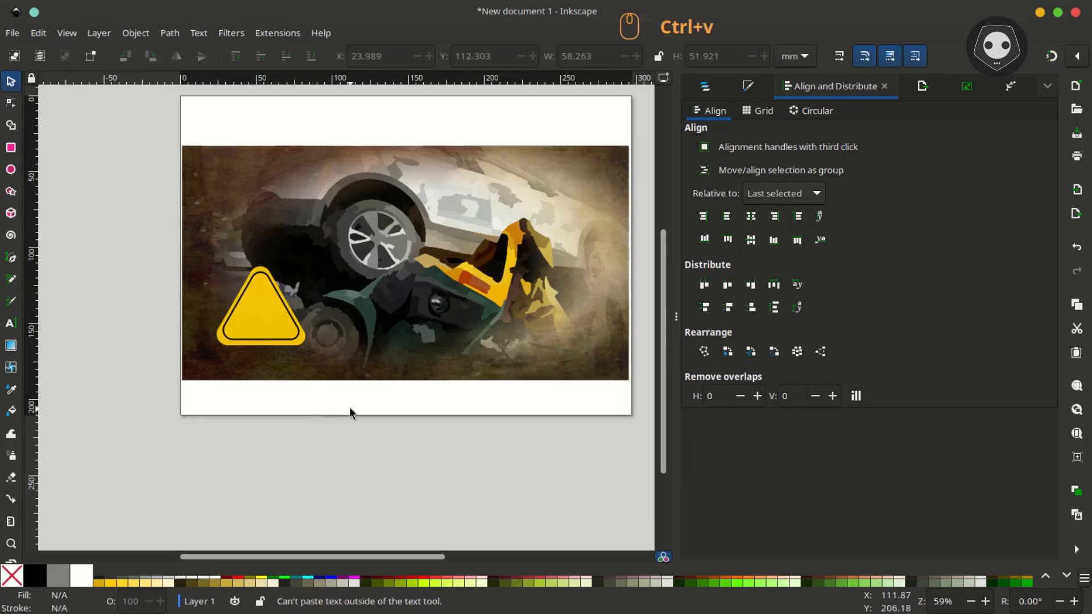
Copy the black paint splatter again from the browser and paste it into the Inkscape document
scroll(362, 414, down, 3)
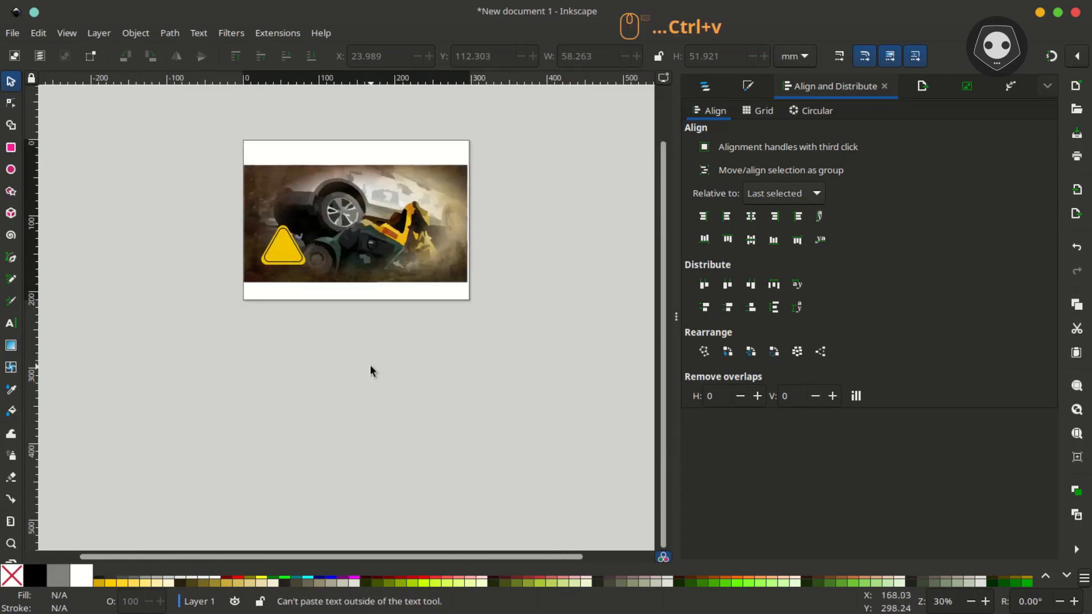
key(alt+Tab)
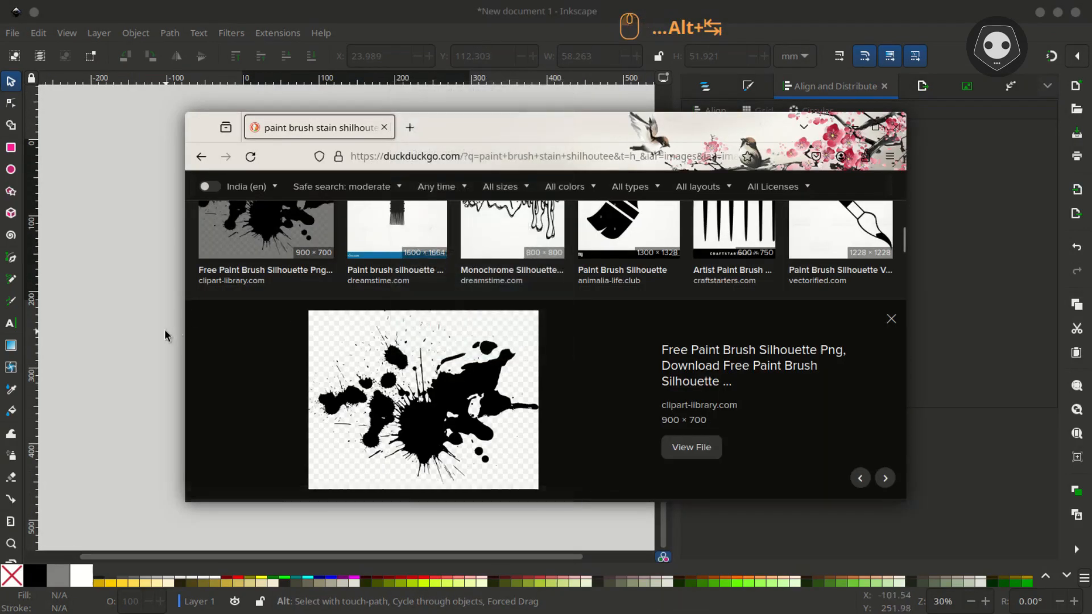
key(alt+Tab)
key(ctrl+v)
Trace the splatter image with a single-scan brightness cutoff, separating the traced path from the bitmap and deleting the bitmap
mouse_move(356, 370)
mouse_down()
mouse_move(367, 385)
mouse_move(529, 393)
mouse_up()
click(968, 87)
click(903, 545)
click(353, 398)
key(Delete)
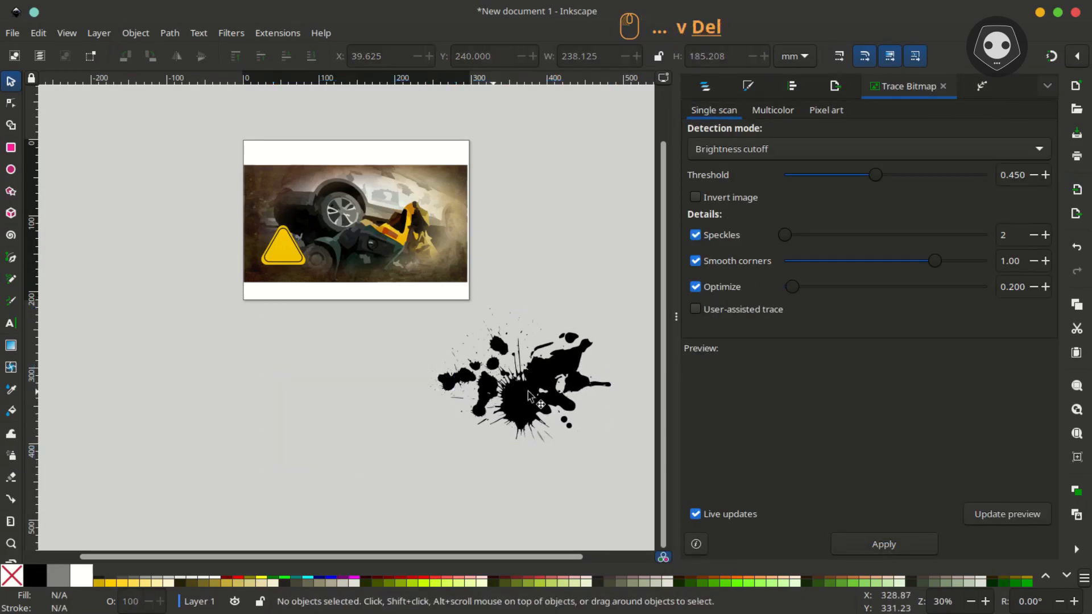
Move the traced splatter over the warning triangle and fill it with dark red
scroll(510, 443, up, 2)
scroll(510, 443, up, 1)
mouse_move(510, 443)
mouse_down()
mouse_move(196, 298)
mouse_move(330, 326)
mouse_up()
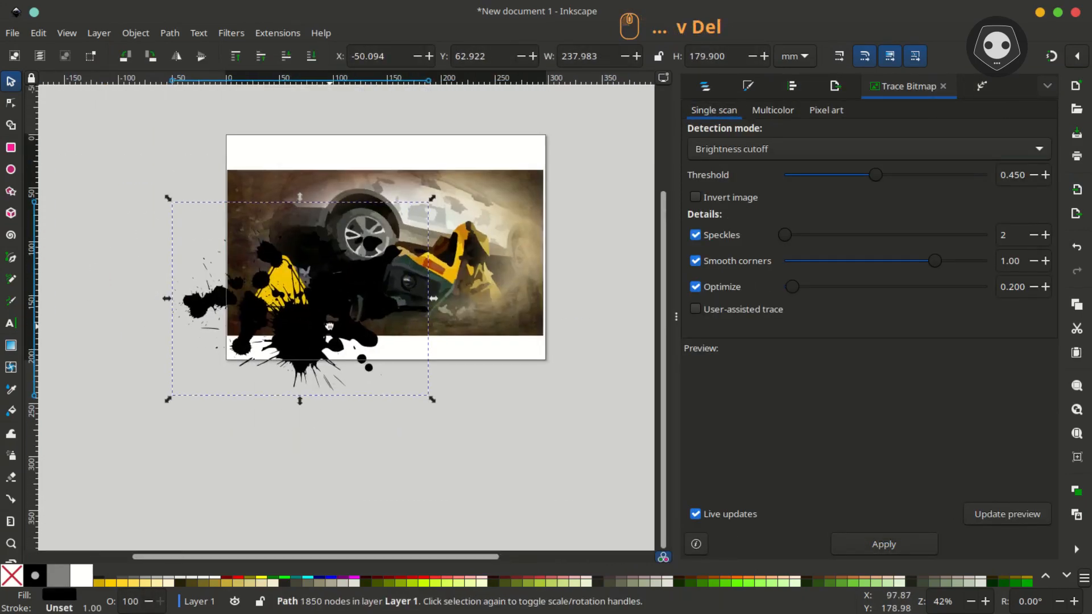
scroll(342, 581, up, 3)
click(401, 582)
scroll(455, 412, up, 2)
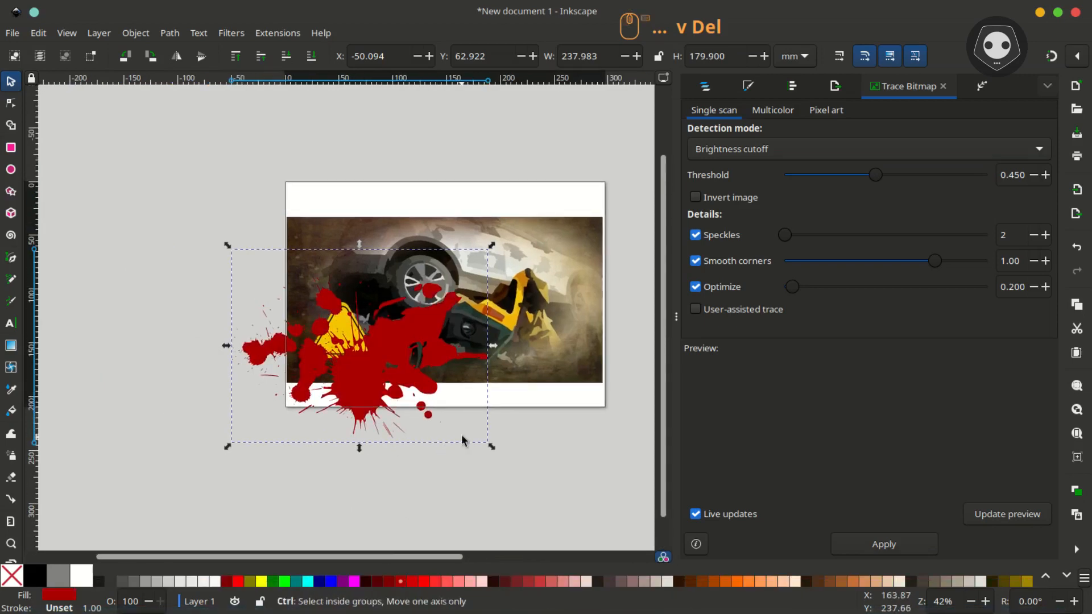
Shrink the red splatter to about 53 × 40 mm and place it across the lower part of the warning triangle
drag(518, 458, 149, 184)
drag(76, 132, 227, 262)
scroll(104, 274, up, 2)
drag(195, 330, 248, 290)
drag(367, 215, 347, 243)
Switch to the browser and search images for "skeleton shilhoutee"
click(381, 607)
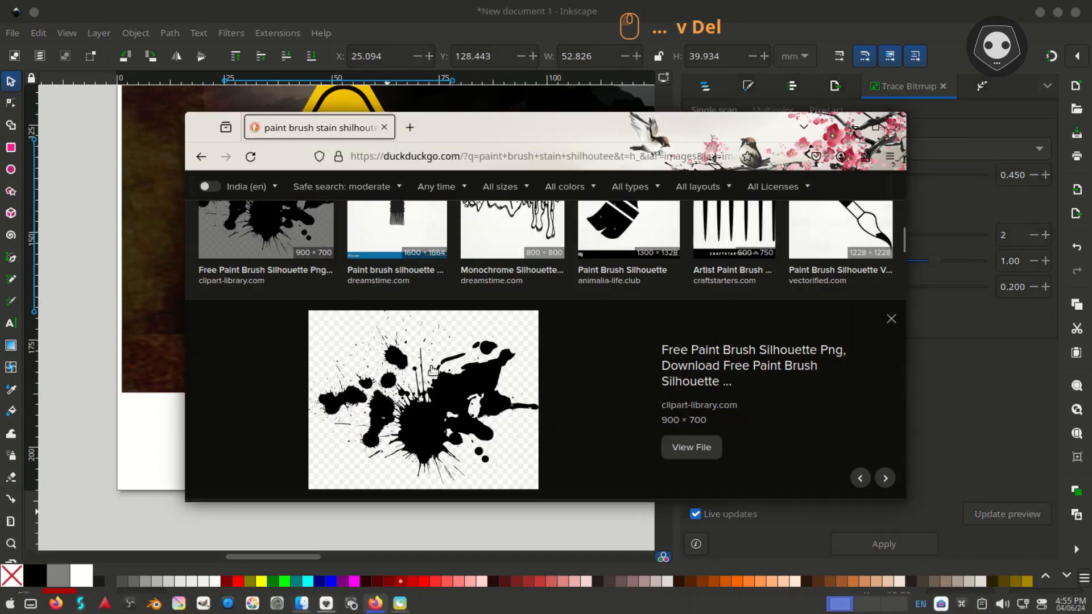
text(ske)
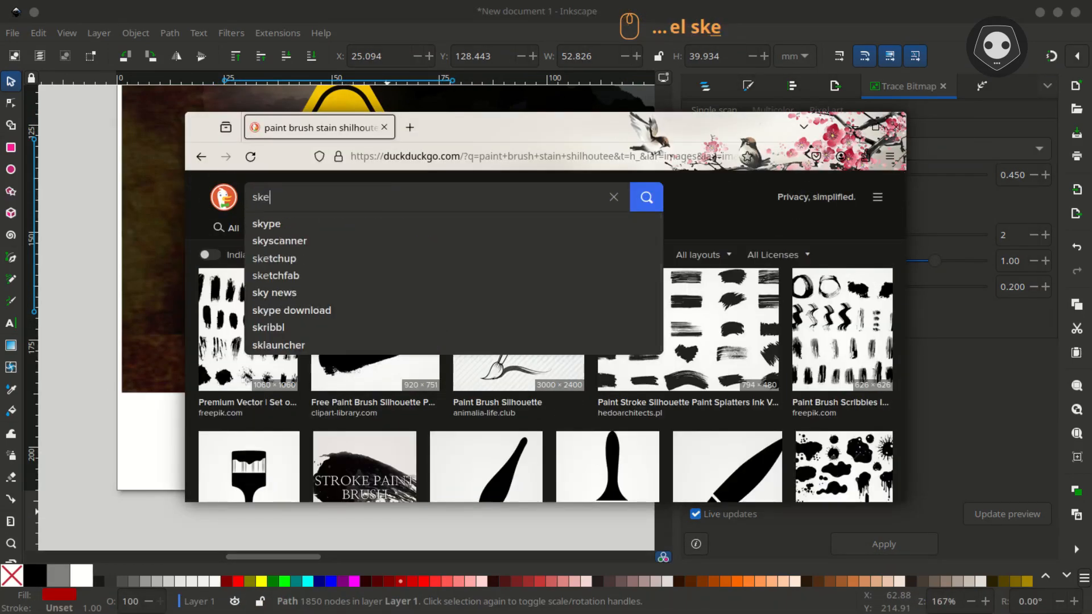
text(leton shilhoutee)
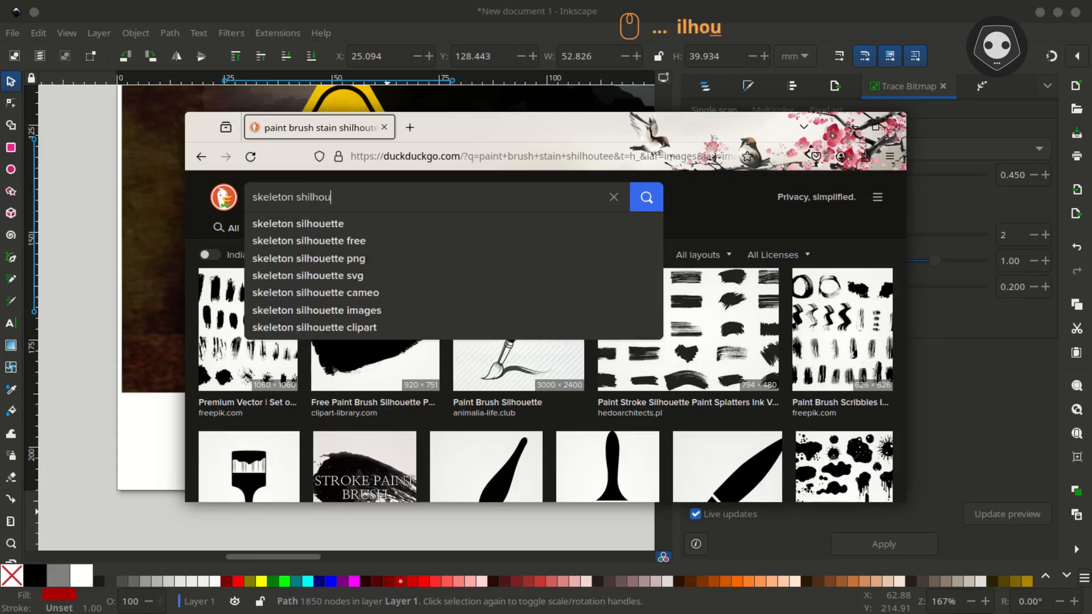
key(Return)
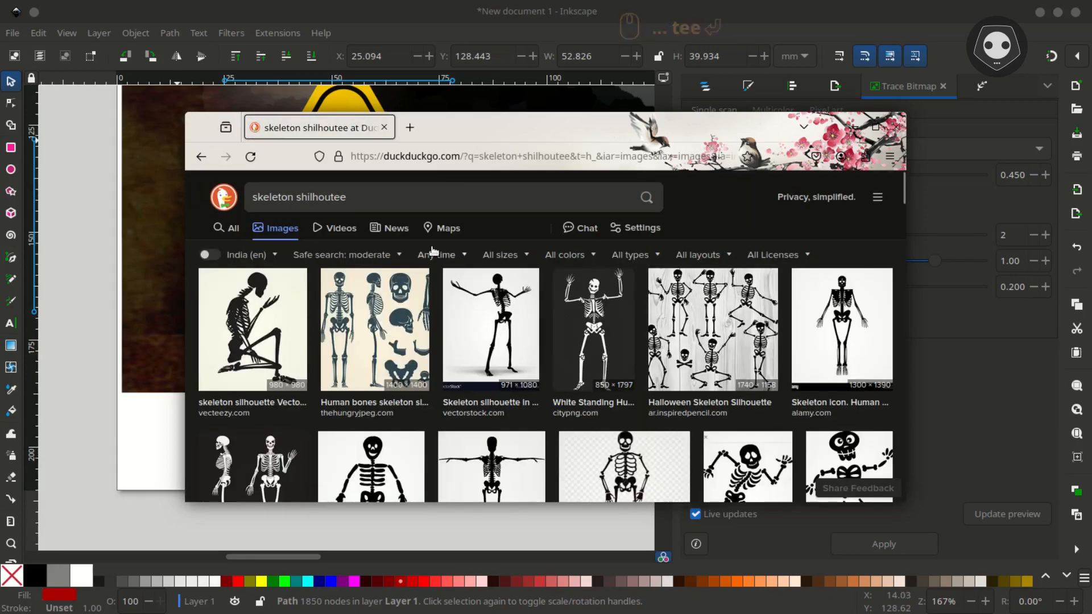
Refine the image search to "skeleton face shilhoutee" and look through the results for a skull shape
click(300, 203)
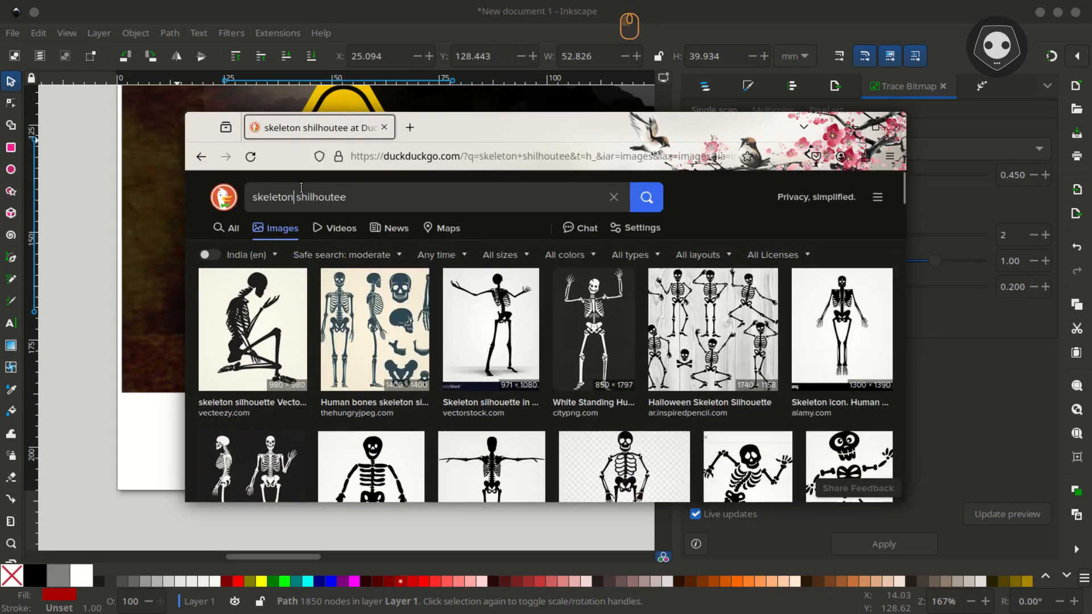
key(Return)
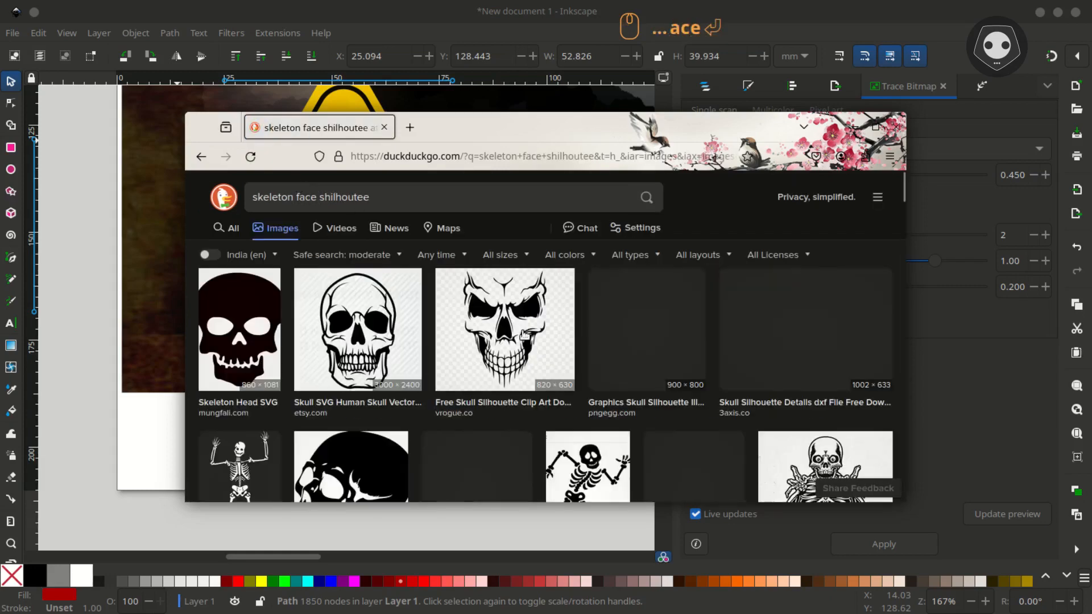
scroll(529, 337, down, 1)
scroll(529, 337, down, 8)
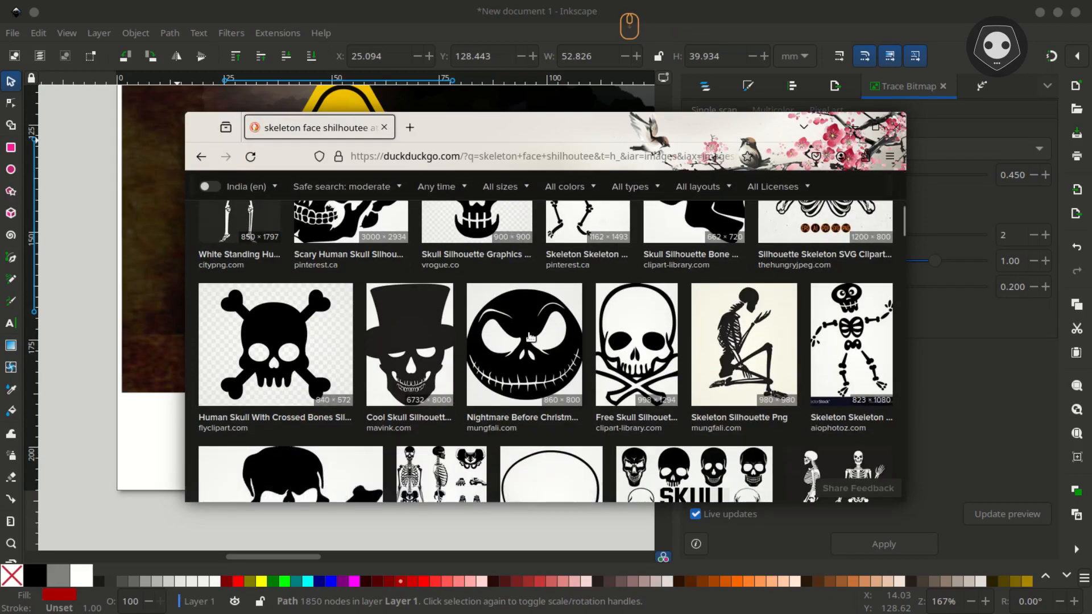
scroll(529, 336, down, 10)
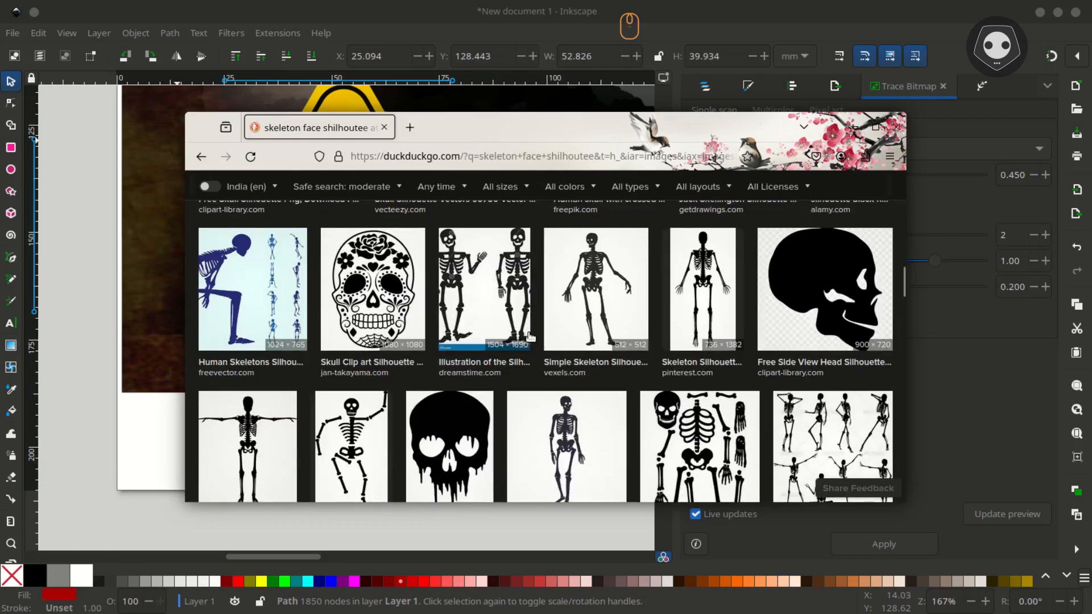
scroll(529, 334, down, 2)
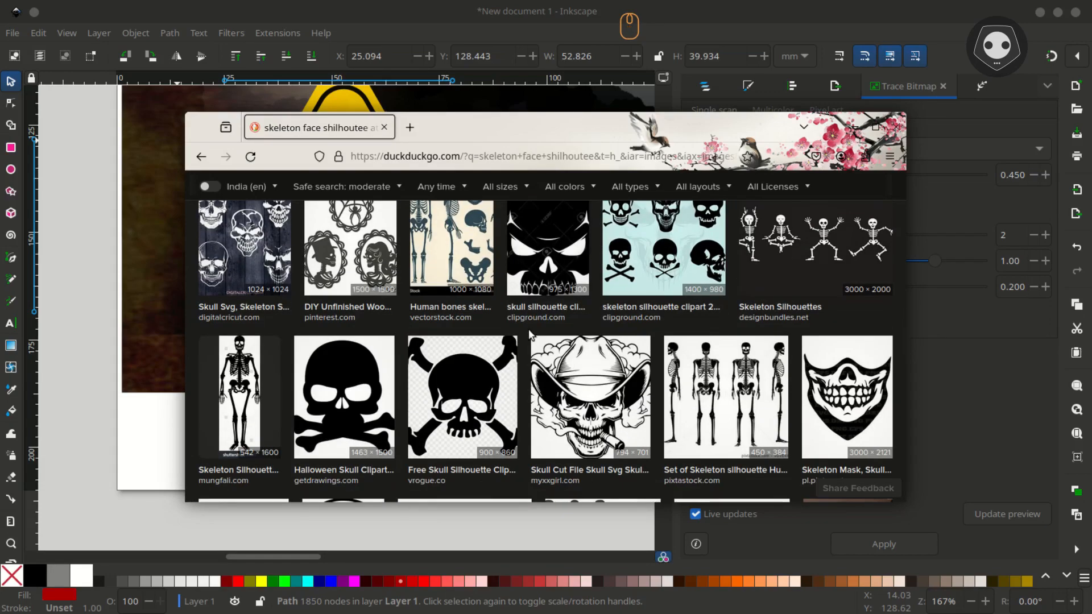
scroll(515, 386, up, 10)
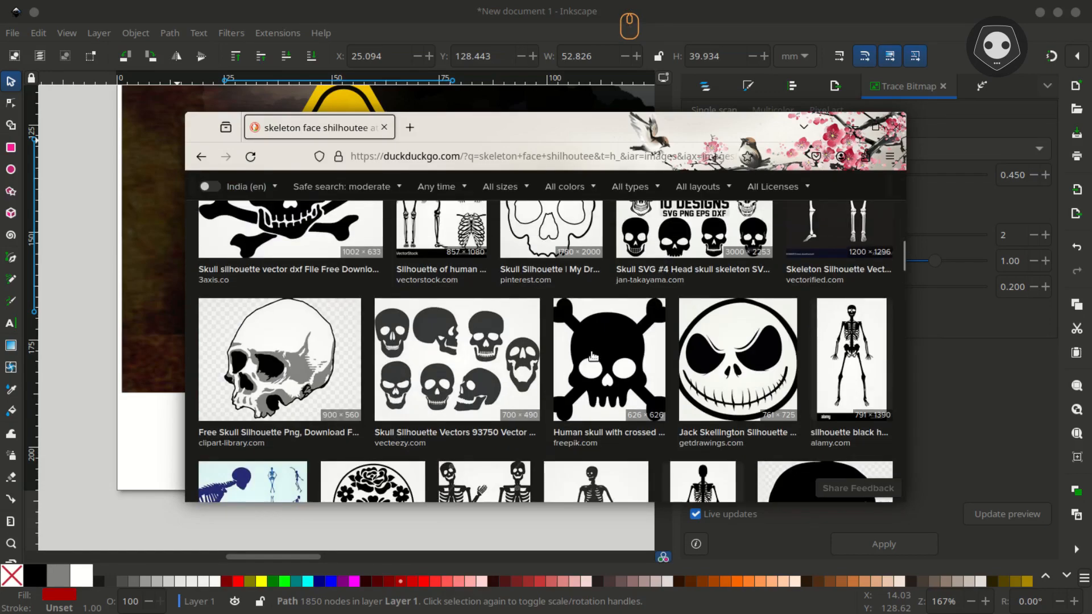
Copy the 626 × 626 skull with crossed bones image from freepik.com and paste it into the Inkscape document
click(591, 357)
right_click(433, 299)
click(483, 520)
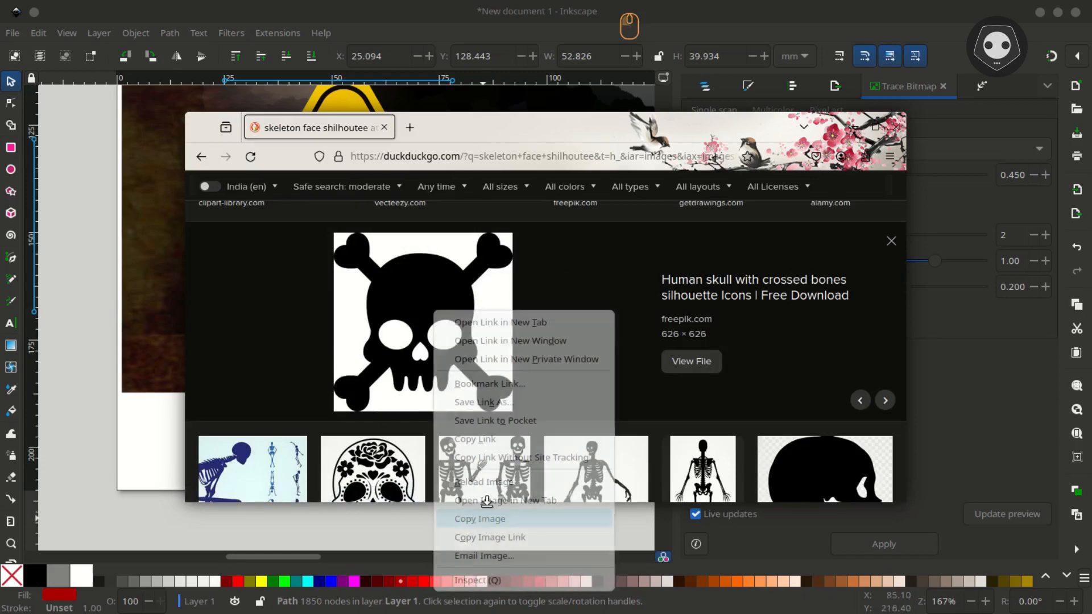
click(121, 208)
click(319, 398)
key(ctrl+v)
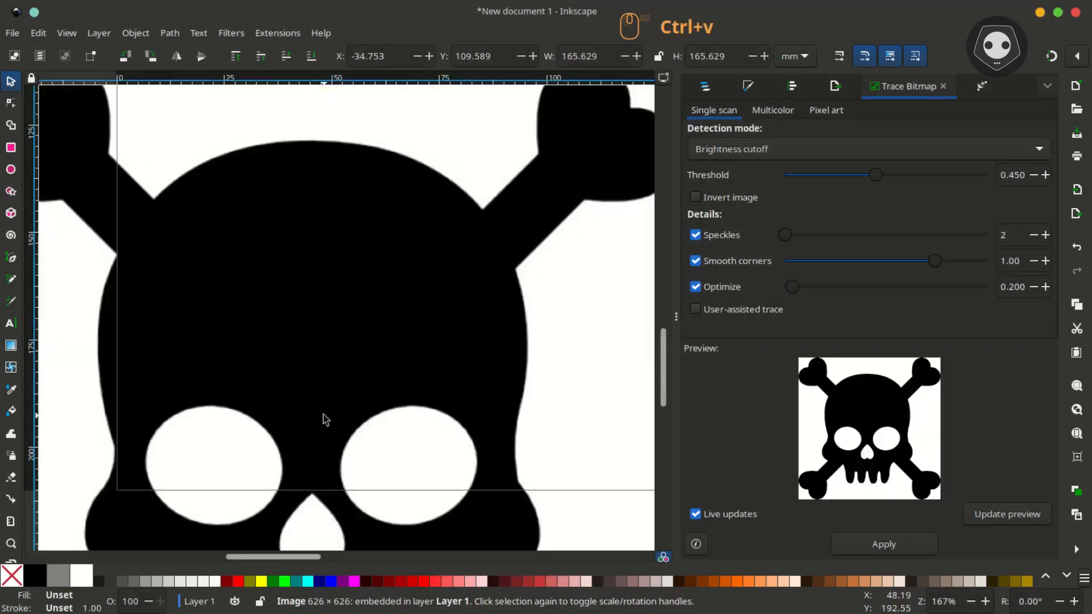
Scale the skull image to about 60 × 60 mm and place it over the page's lower left corner
scroll(363, 384, down, 3)
drag(472, 282, 311, 441)
drag(262, 494, 276, 445)
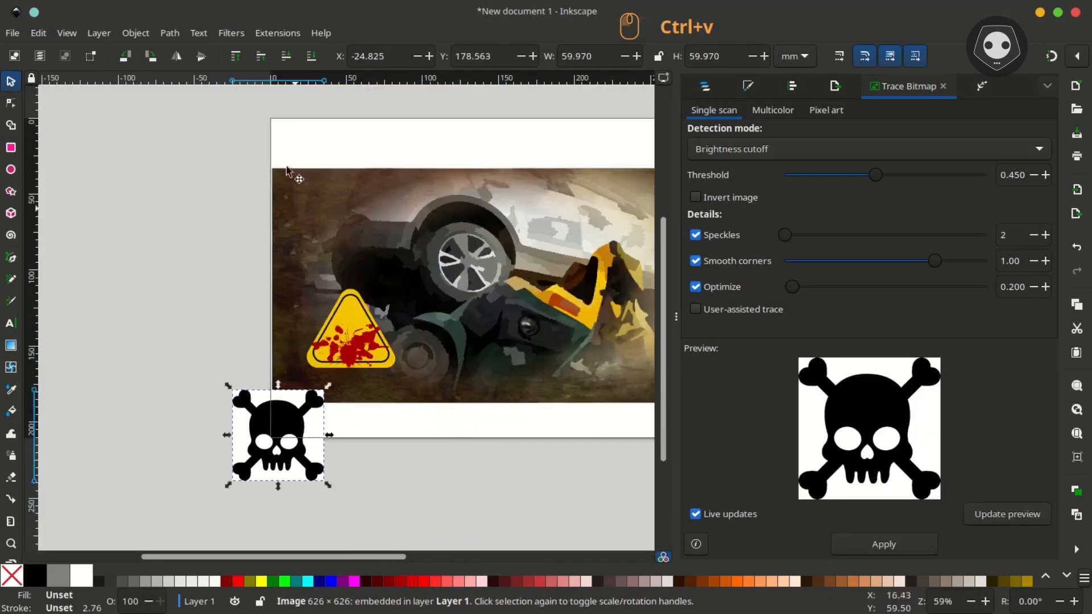
Trace the skull image with a single-scan brightness cutoff, move the traced path aside and delete the bitmap
click(149, 34)
click(169, 33)
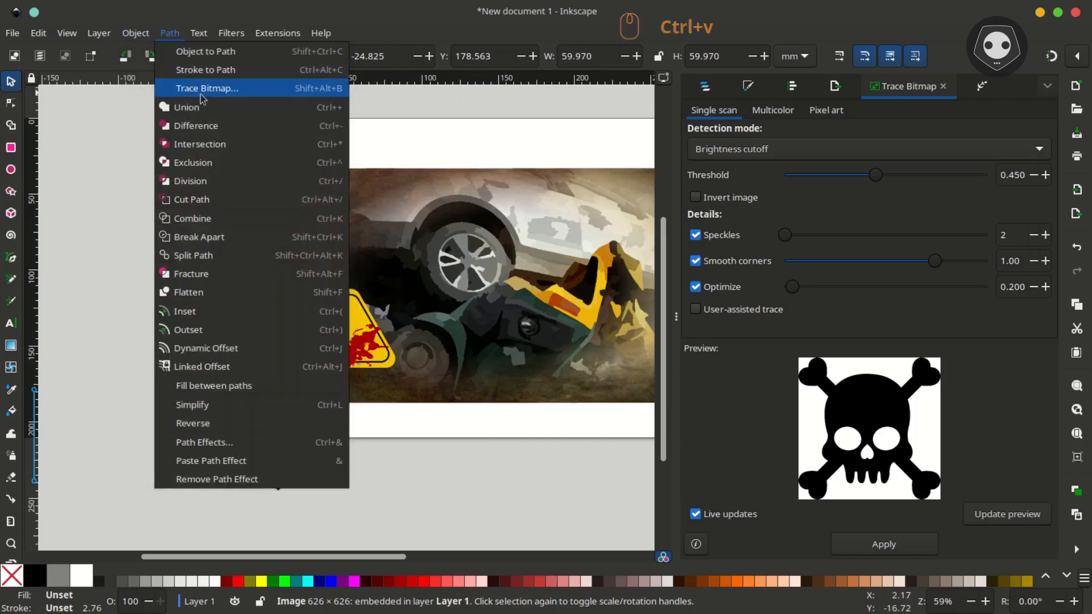
key(Escape)
click(884, 544)
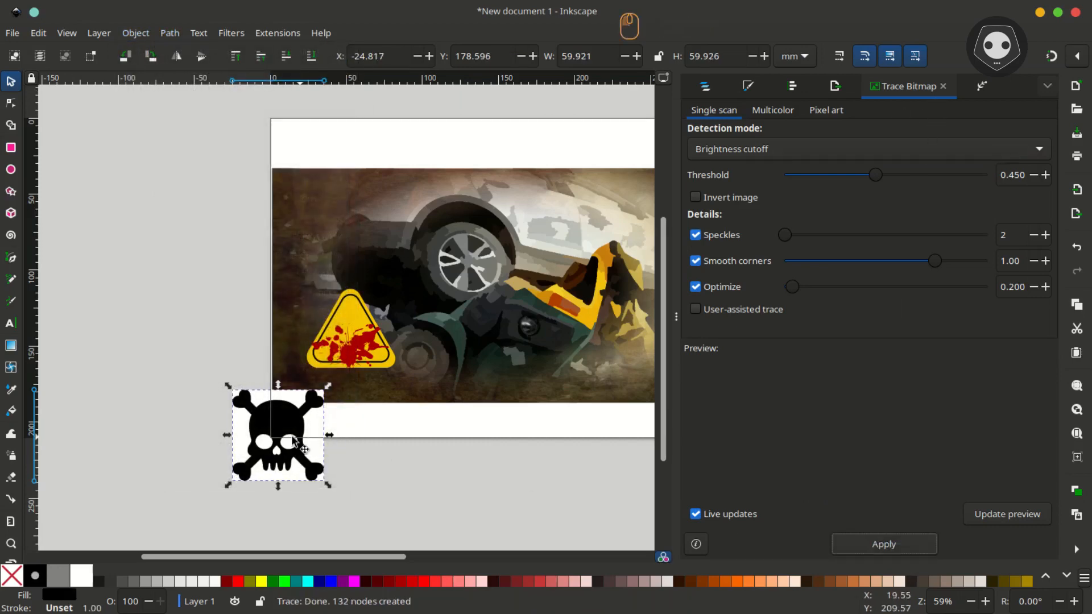
drag(280, 436, 377, 458)
click(282, 434)
key(Delete)
Fill the skull path with 90% Gray and shrink it to about 26 × 26 mm in the middle of the warning triangle
click(385, 474)
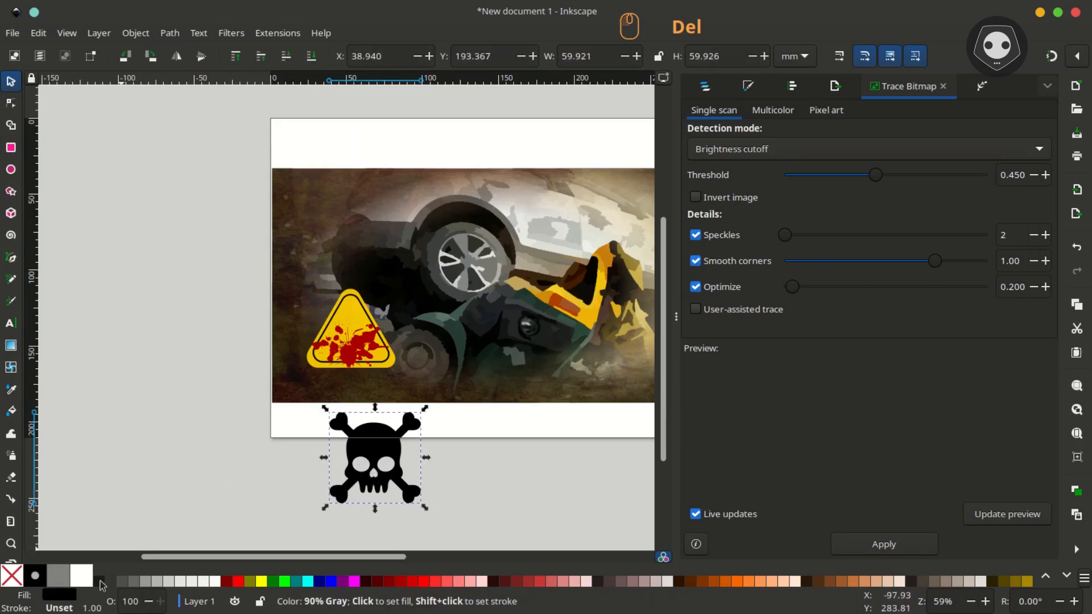
drag(426, 507, 359, 195)
ctrl+scroll(358, 449, up, 3)
drag(307, 220, 370, 320)
scroll(348, 198, up, 5)
ctrl+scroll(329, 268, up, 2)
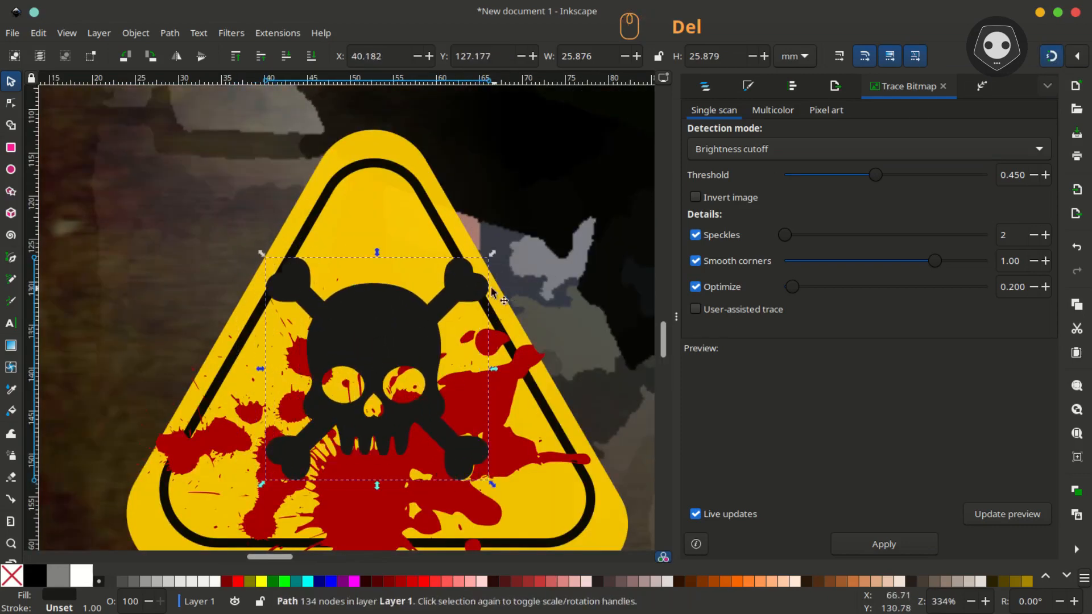
Resize the skull to about 24 × 24 mm, keeping it centred inside the triangle's black border
drag(263, 488, 340, 411)
drag(416, 321, 383, 321)
click(470, 171)
scroll(470, 171, down, 3)
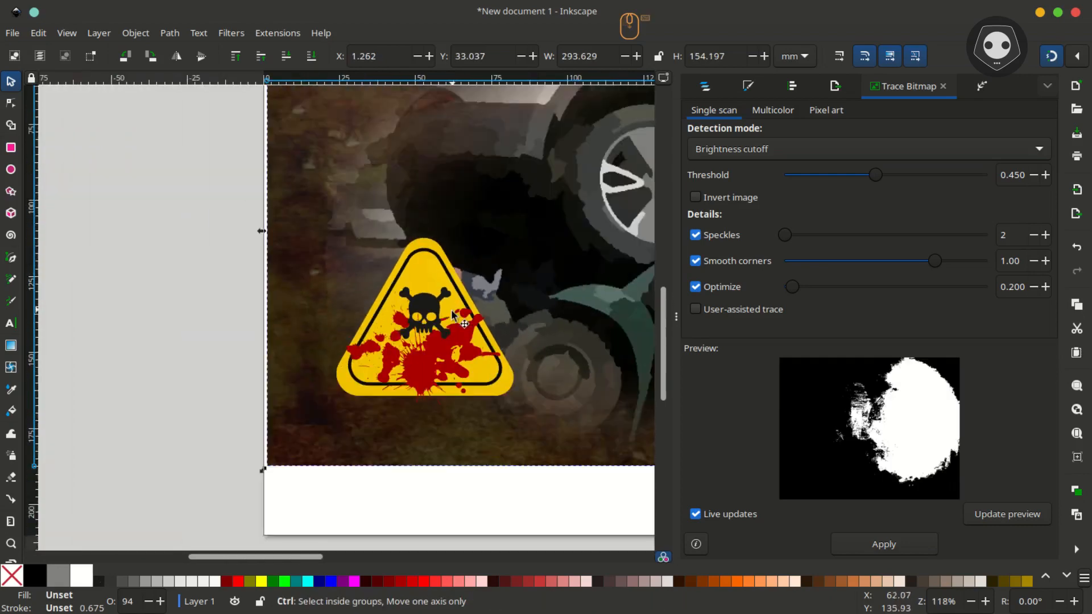
scroll(428, 314, up, 2)
drag(431, 282, 399, 287)
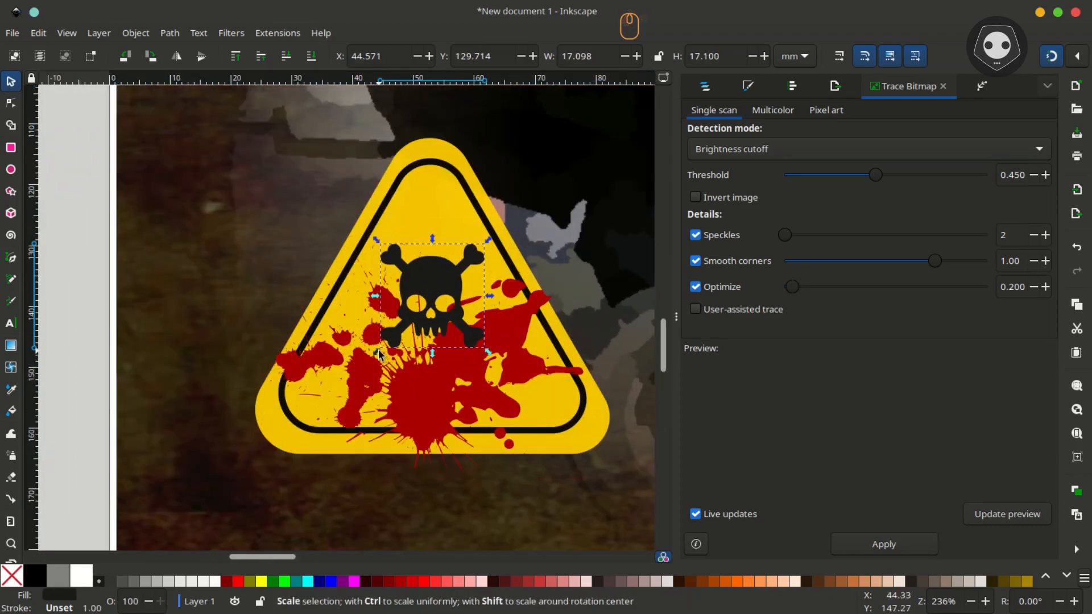
mouse_move(456, 345)
mouse_down()
mouse_move(515, 412)
mouse_move(490, 385)
mouse_move(506, 396)
mouse_up()
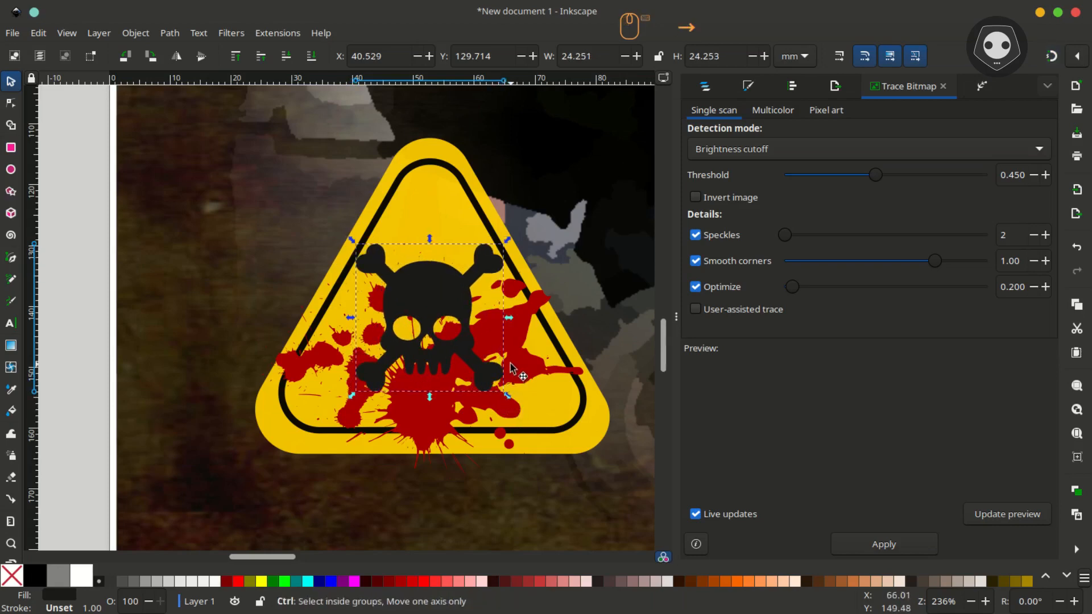
Shrink the red splatter to about 45 × 34 mm and move it down towards the triangle's lower edge
scroll(515, 369, down, 3)
click(338, 352)
drag(433, 372, 358, 352)
scroll(379, 353, up, 2)
click(435, 350)
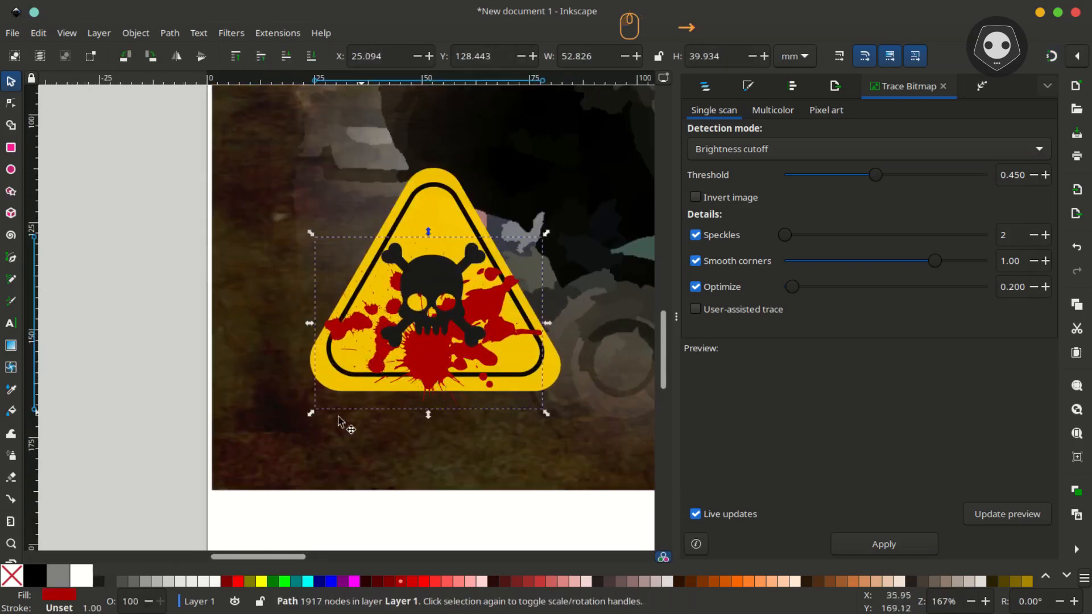
drag(314, 412, 330, 400)
drag(543, 400, 529, 397)
drag(432, 347, 432, 367)
key(Escape)
Select the painting, warning triangle, skull and splatter together and group them
scroll(215, 347, down, 3)
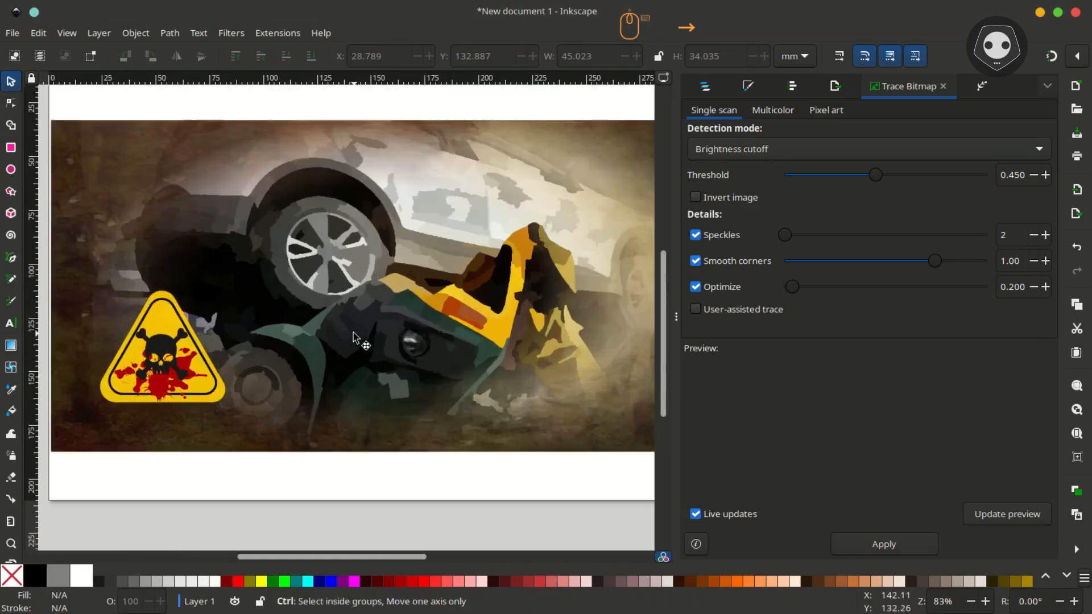
scroll(352, 337, down, 1)
drag(607, 429, 133, 150)
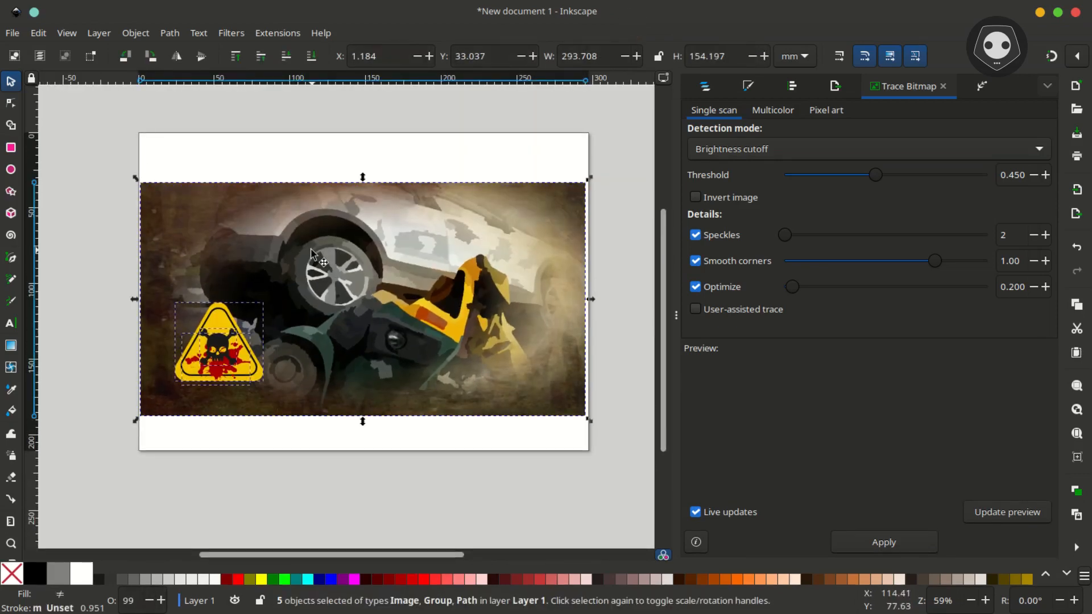
click(136, 32)
click(165, 161)
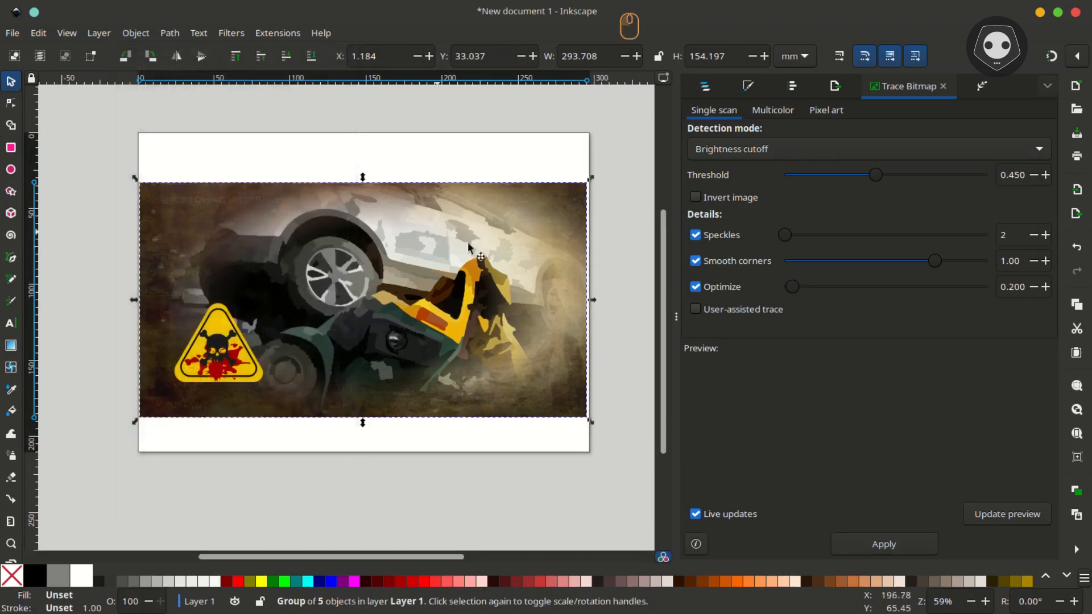
Export the grouped selection at 1110 × 583 px as a JPEG file named "crash .jpg"
click(750, 86)
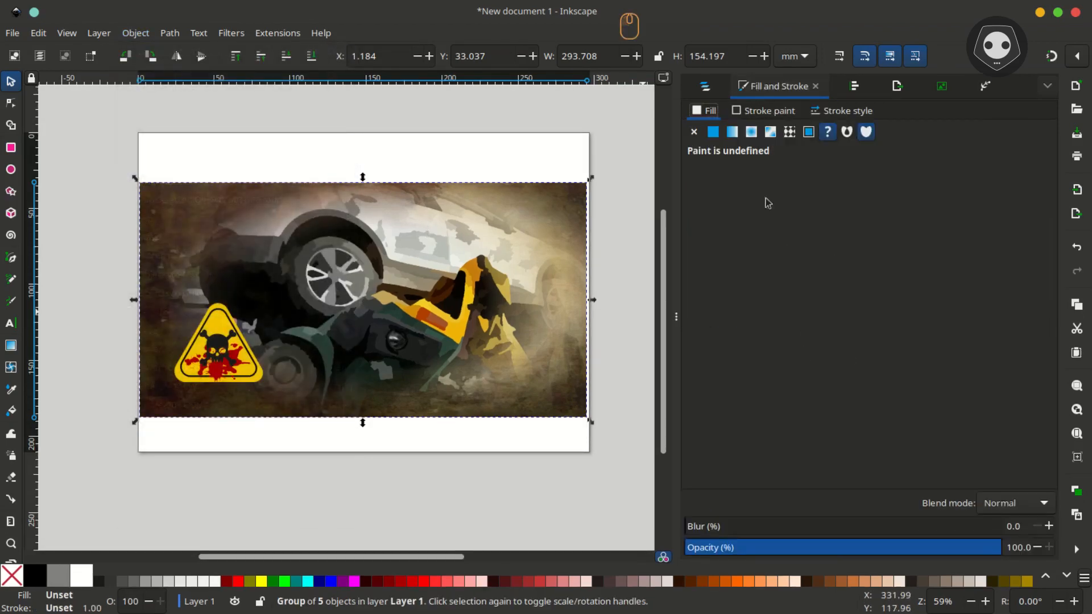
click(897, 86)
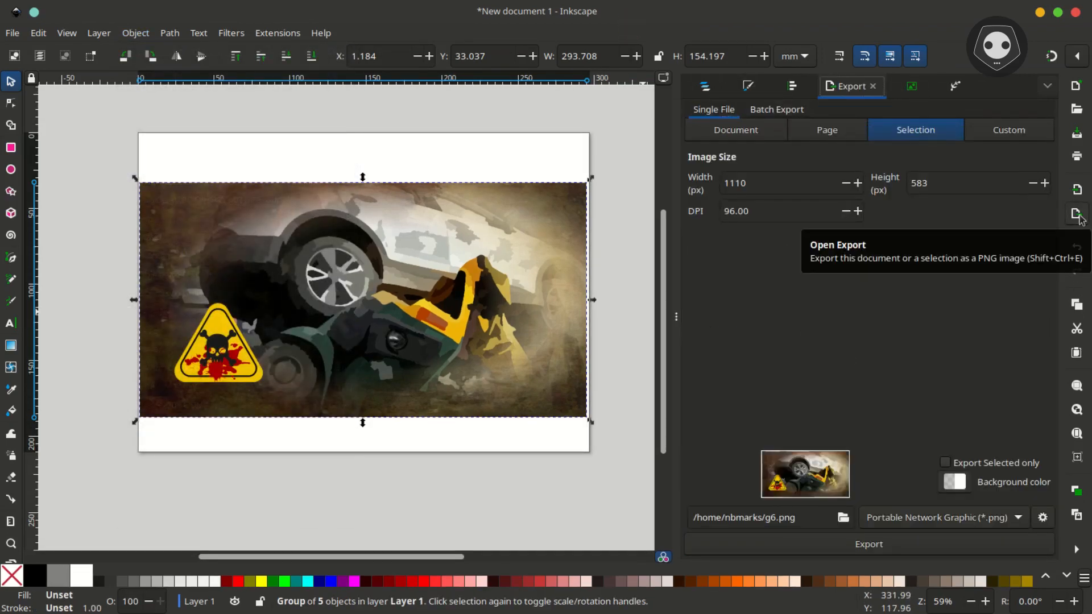
click(1027, 518)
click(842, 559)
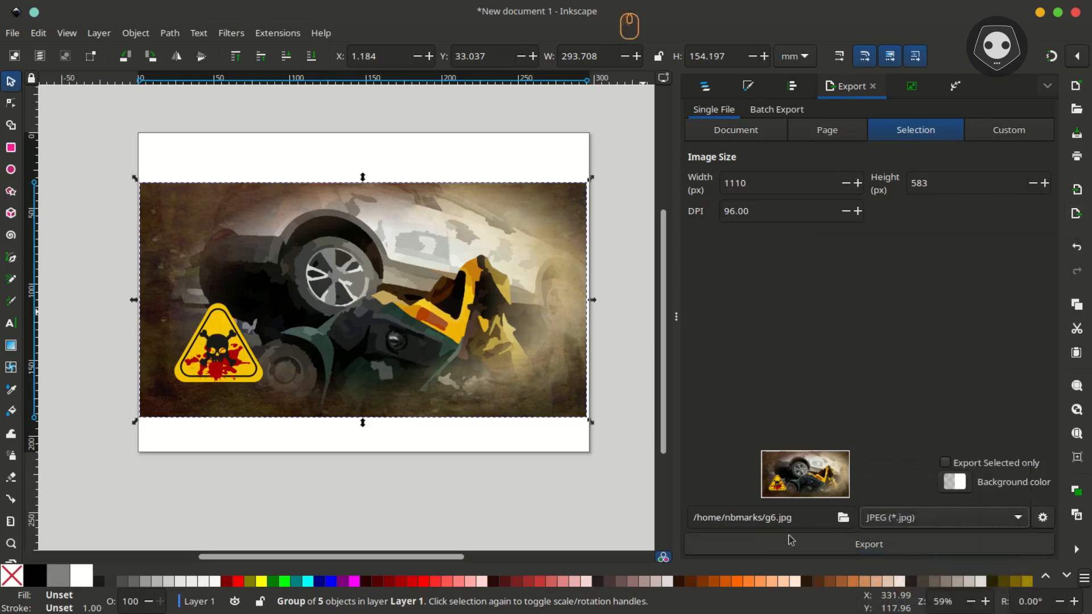
key(BackSpace)
key(BackSpace)
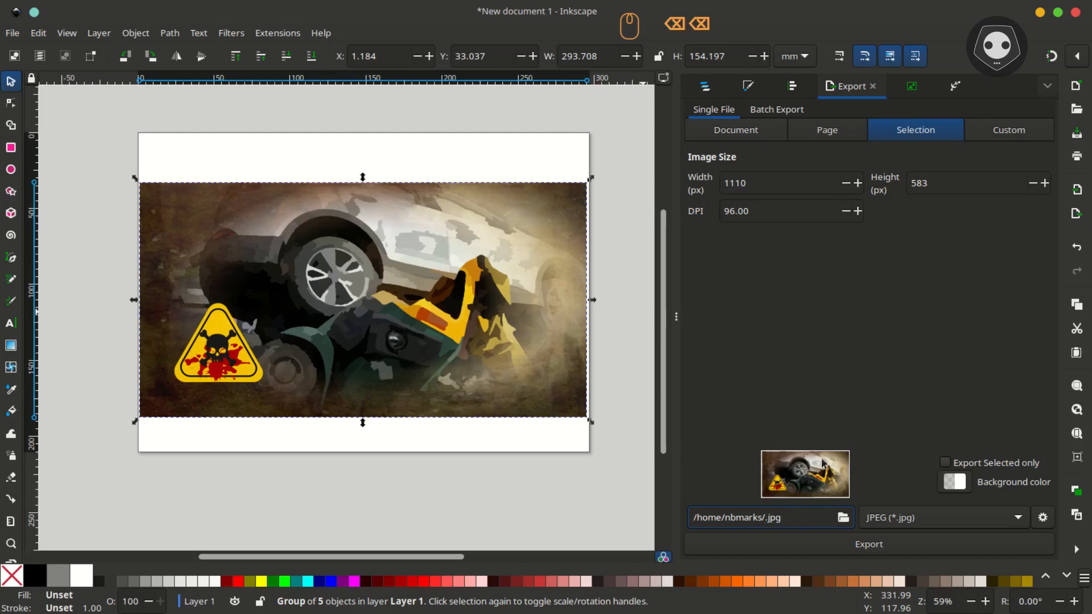
text(crash)
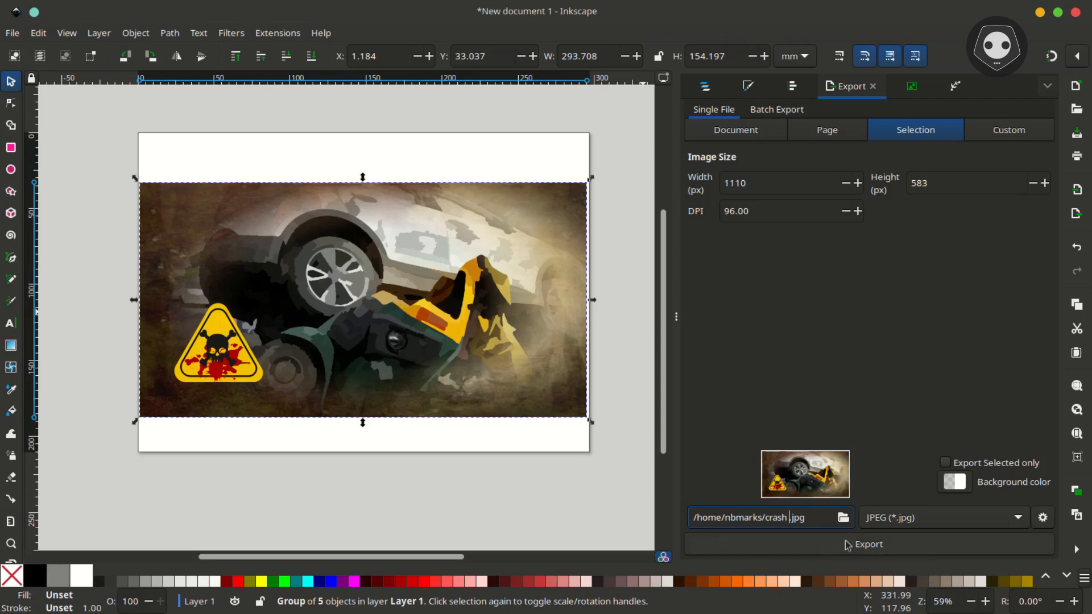
click(869, 545)
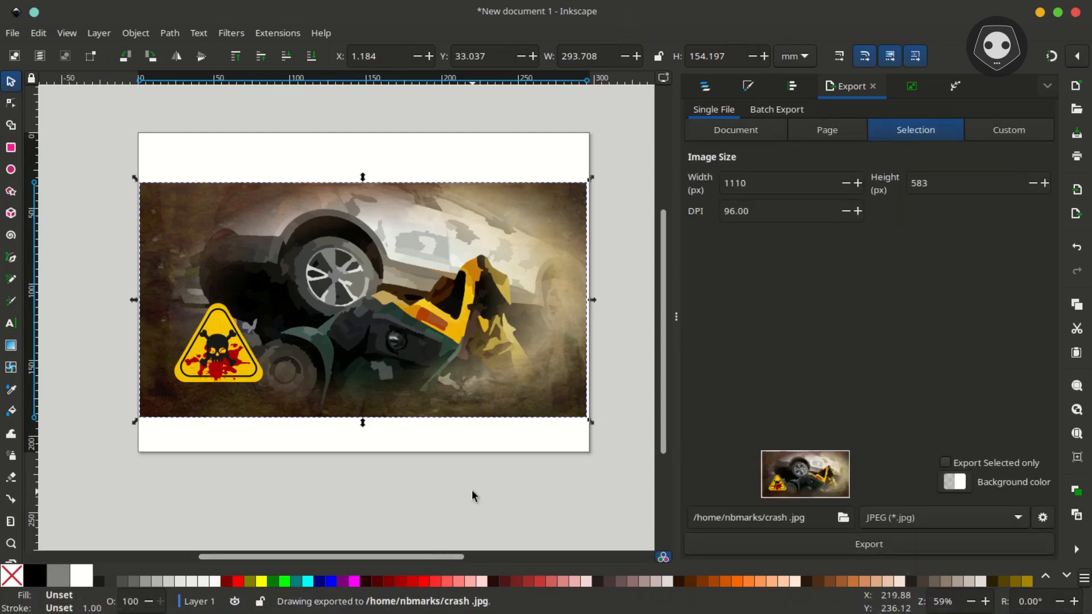
Hide the docked dialogs beside the canvas and view the finished composition enlarged
click(676, 319)
scroll(630, 319, up, 1)
drag(592, 321, 579, 328)
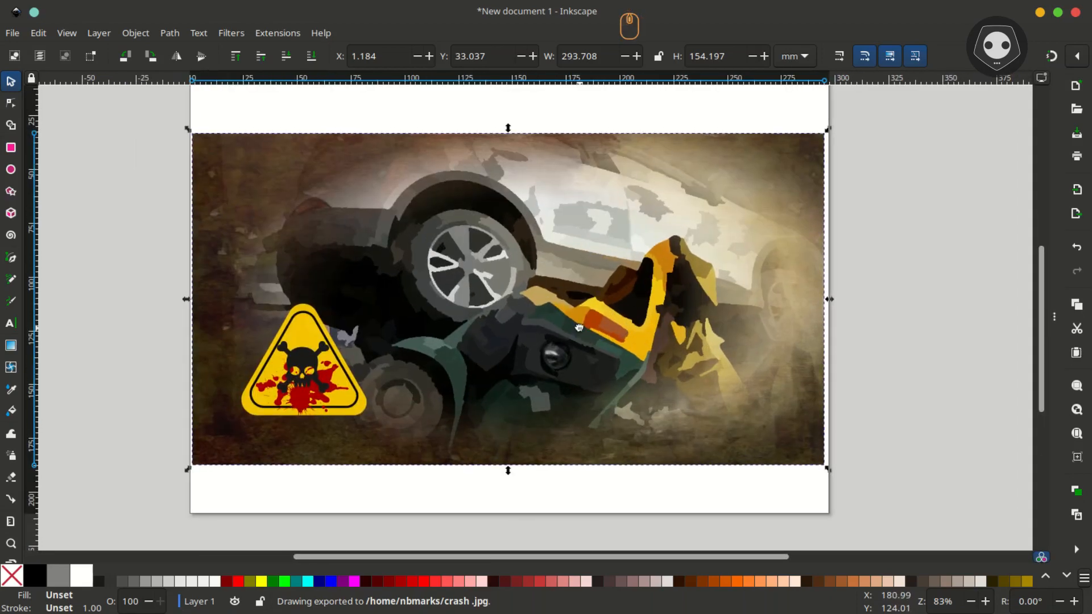
Switch to the sticky note and add the line "i hope you enjoy this video" below the existing text
mouse_move(624, 597)
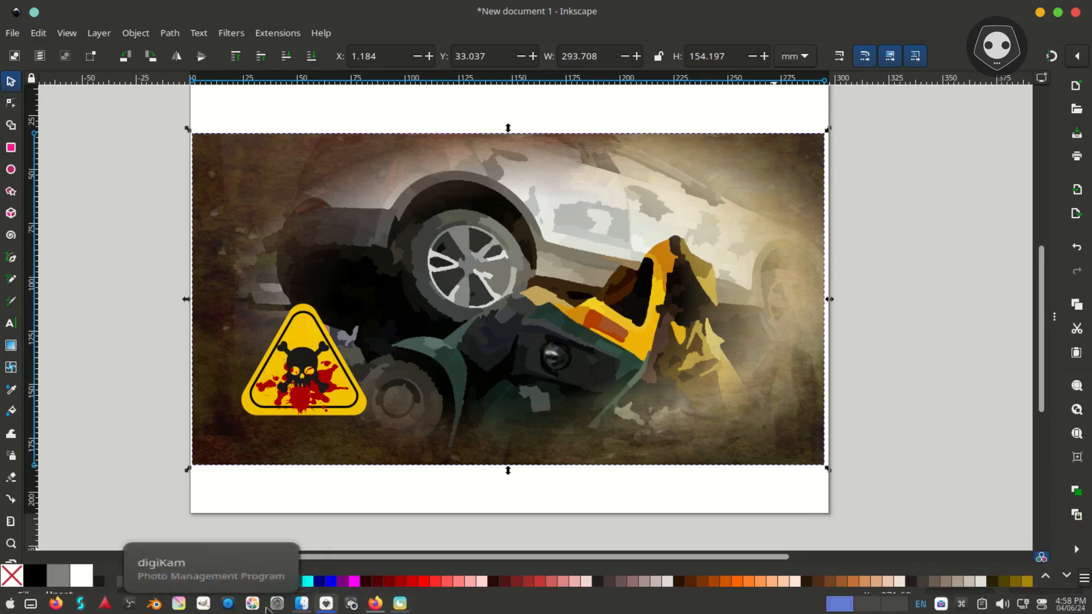
click(400, 603)
text(i hope)
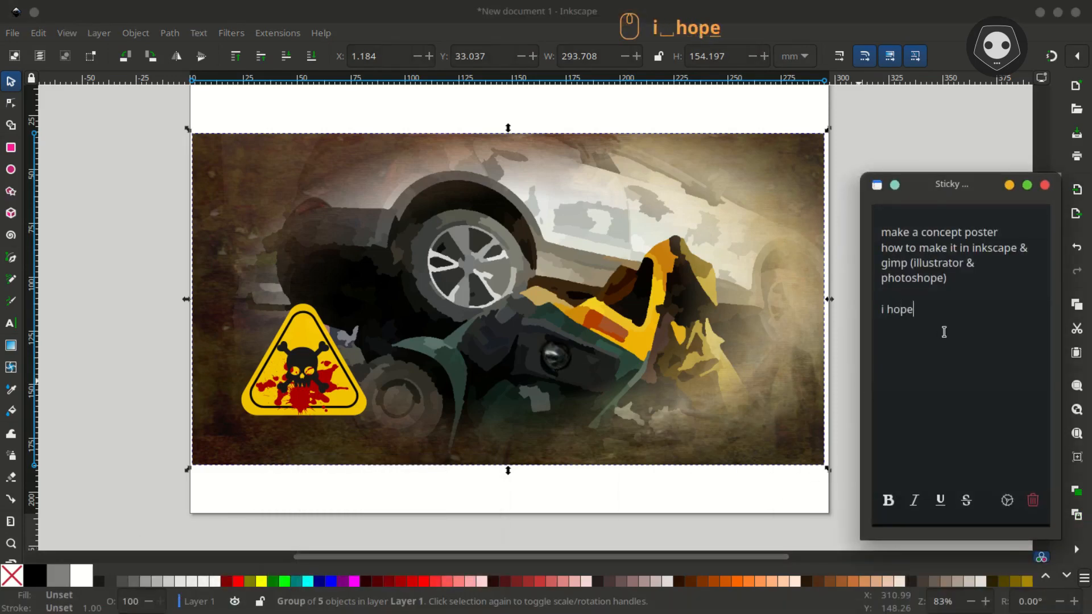
text( you enjoy this video)
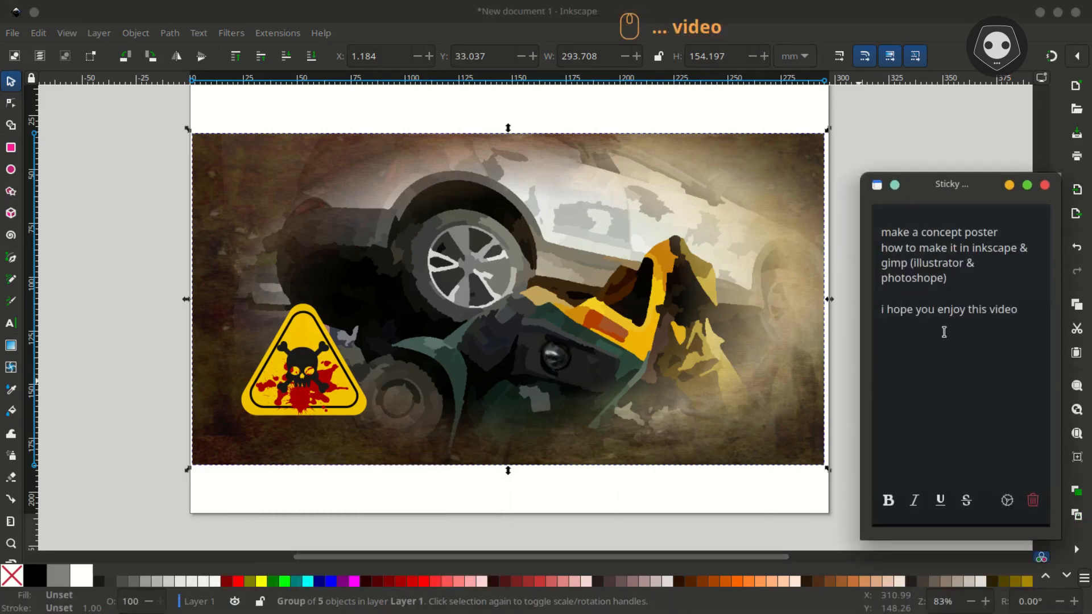
key(Return)
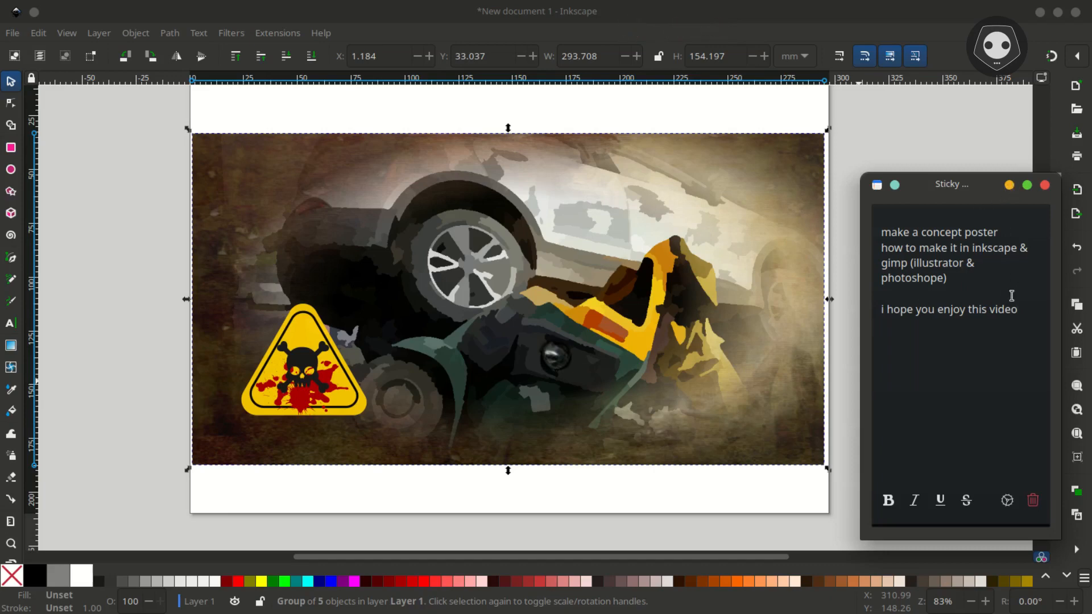
Clear all text from the sticky note, save it and close the note
key(ctrl+a)
key(Delete)
key(ctrl+s)
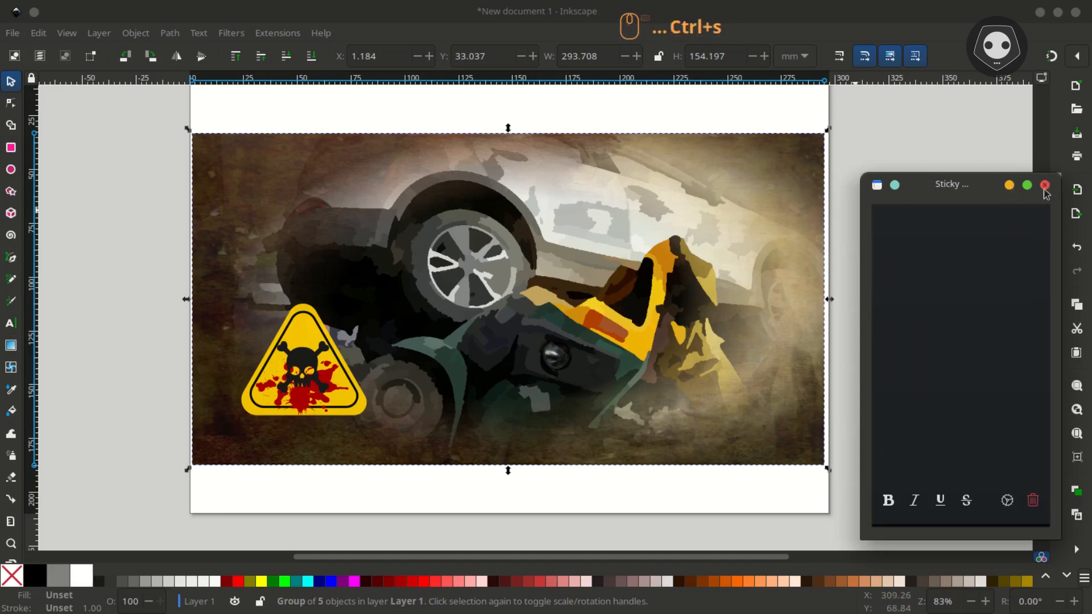
click(1045, 185)
Switch to the Dolphin file manager and open the exported "crash .jpg" from the Home folder in the image viewer
mouse_move(253, 603)
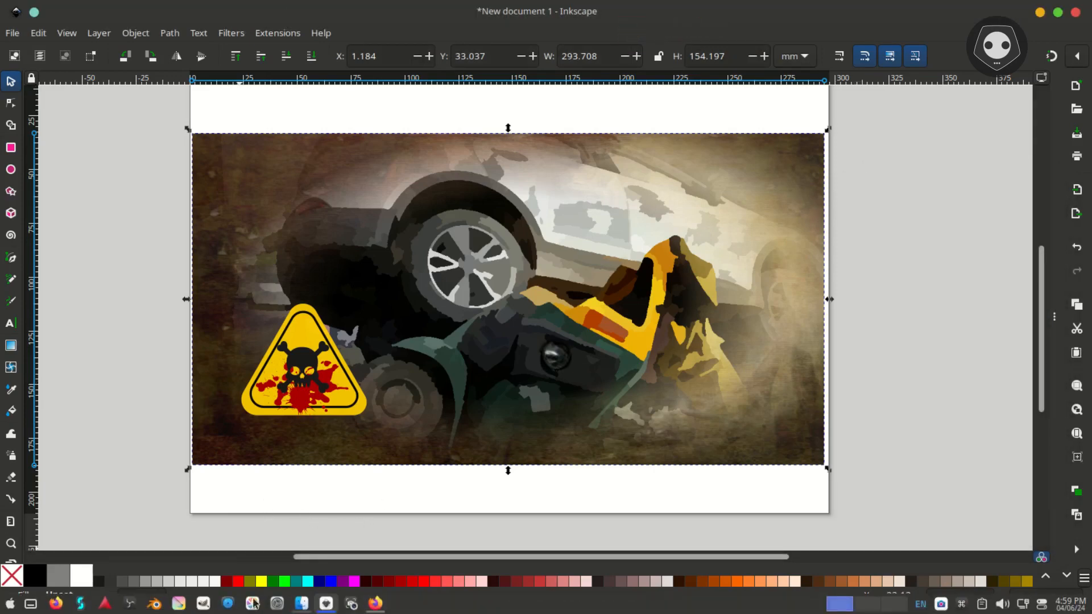
click(301, 603)
click(34, 86)
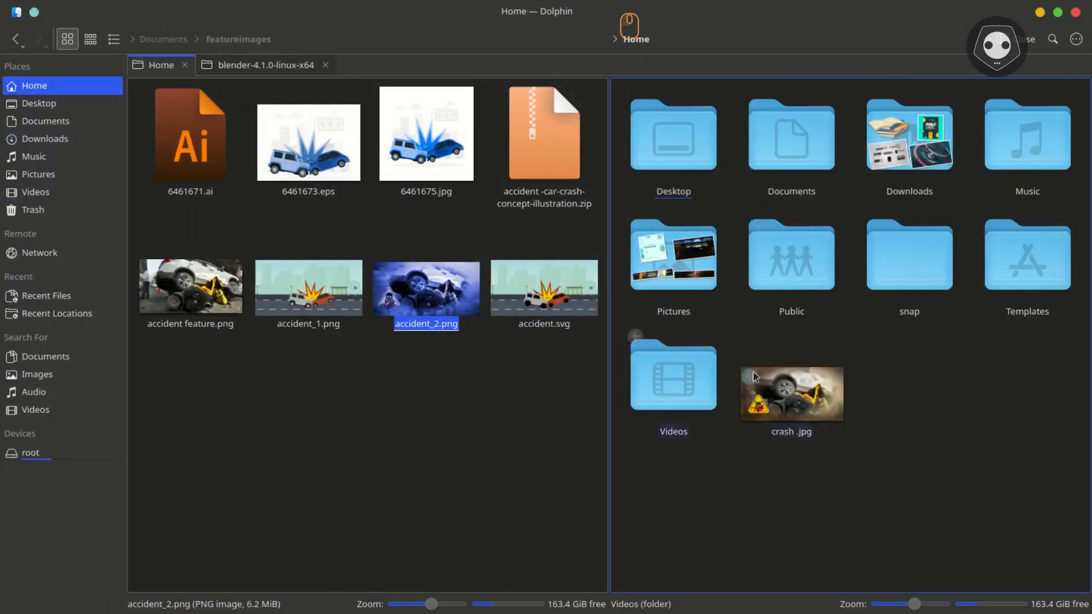
click(777, 391)
key(Return)
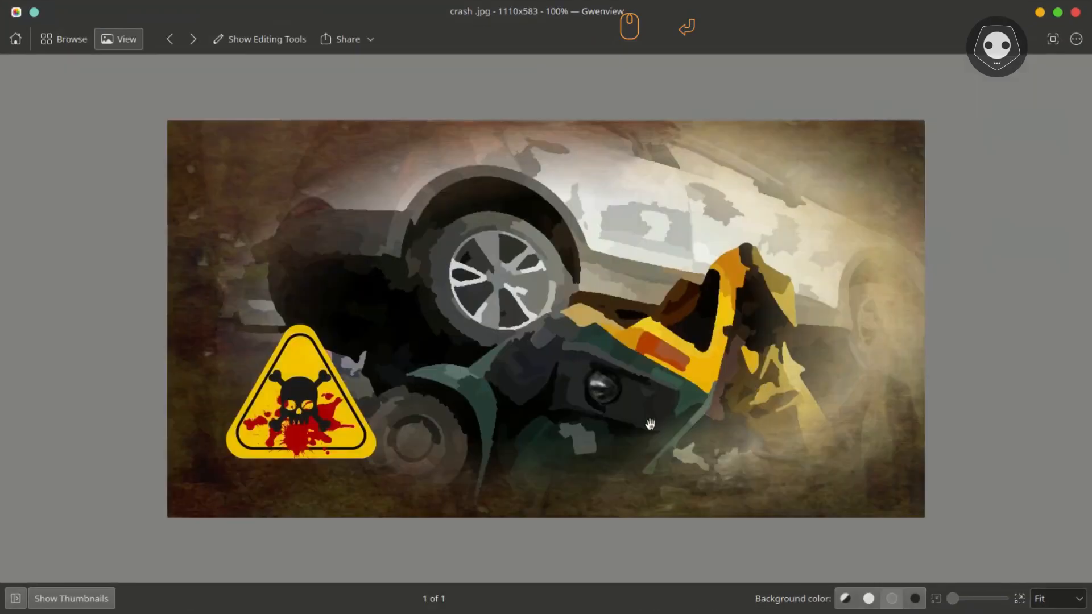
Open accident_2.png from the featureimages folder and compare it with "crash .jpg" by alternating between the two viewer windows
key(alt+Tab)
key(Return)
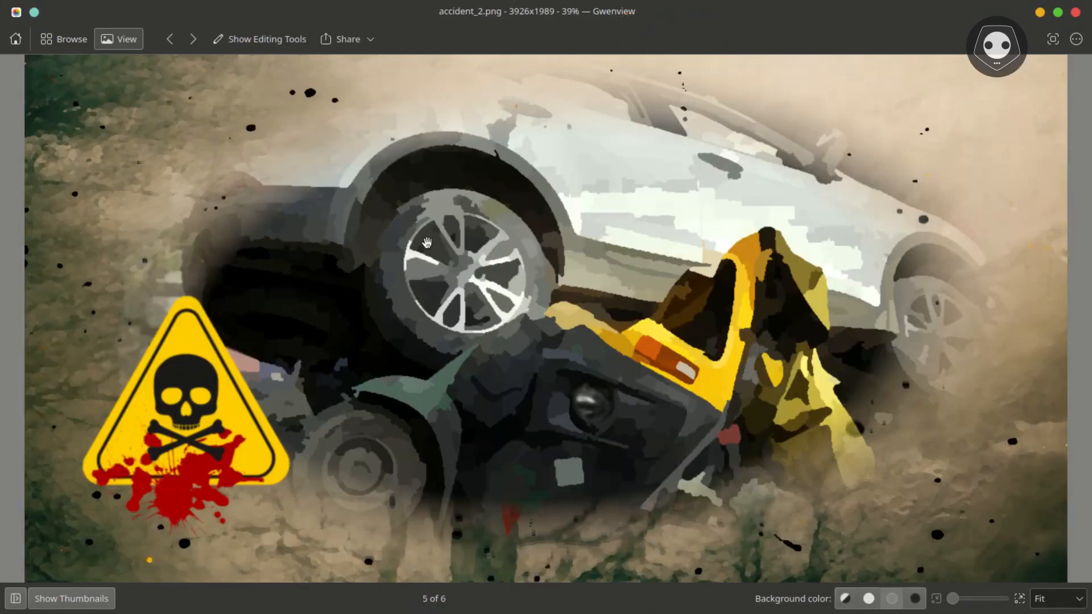
click(399, 607)
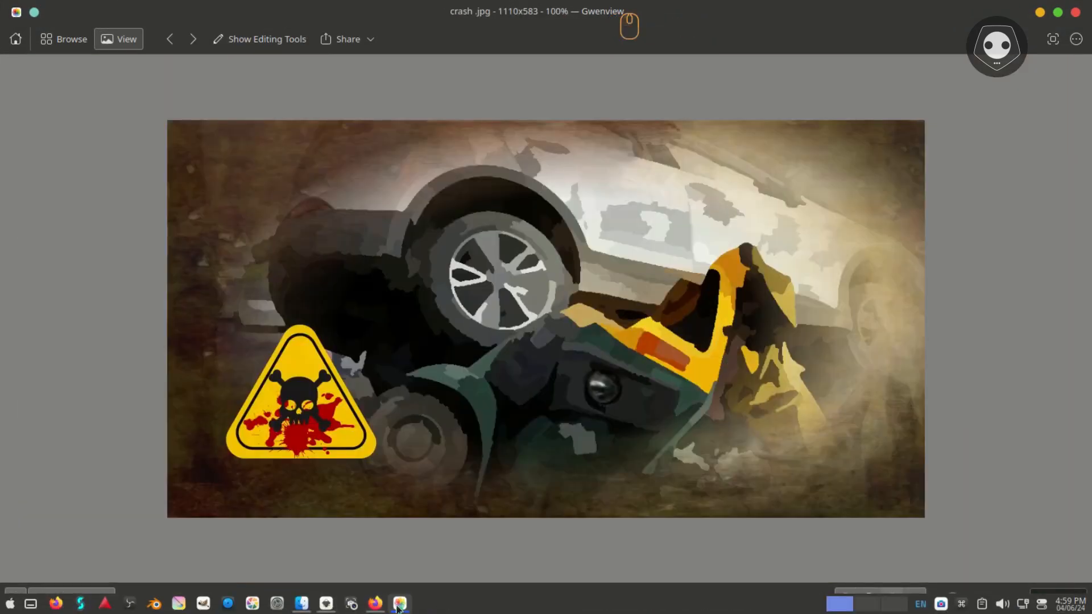
click(398, 608)
click(398, 607)
click(398, 608)
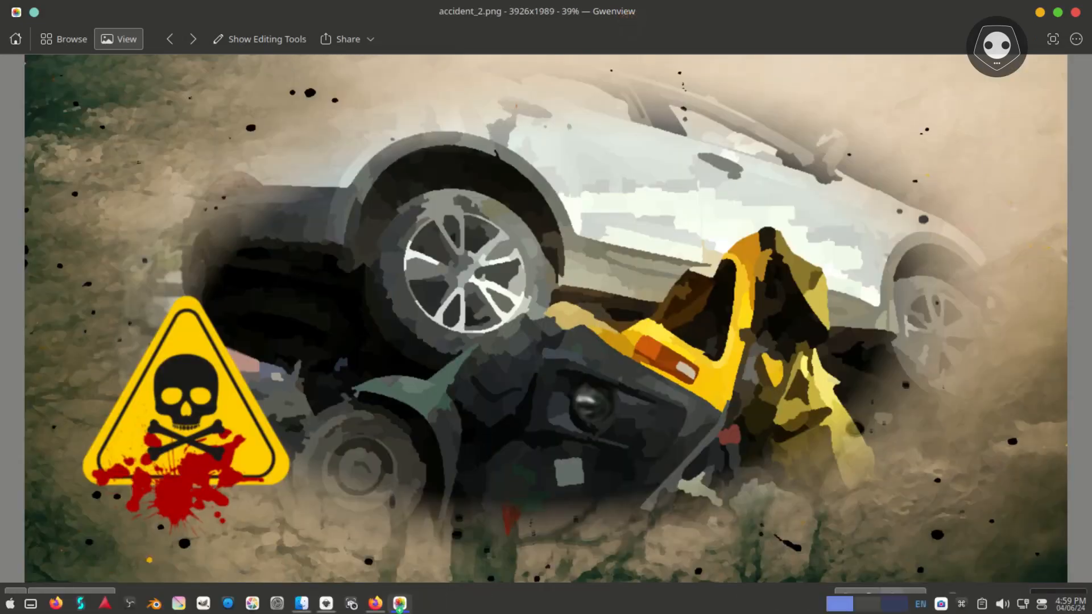
click(942, 605)
click(978, 563)
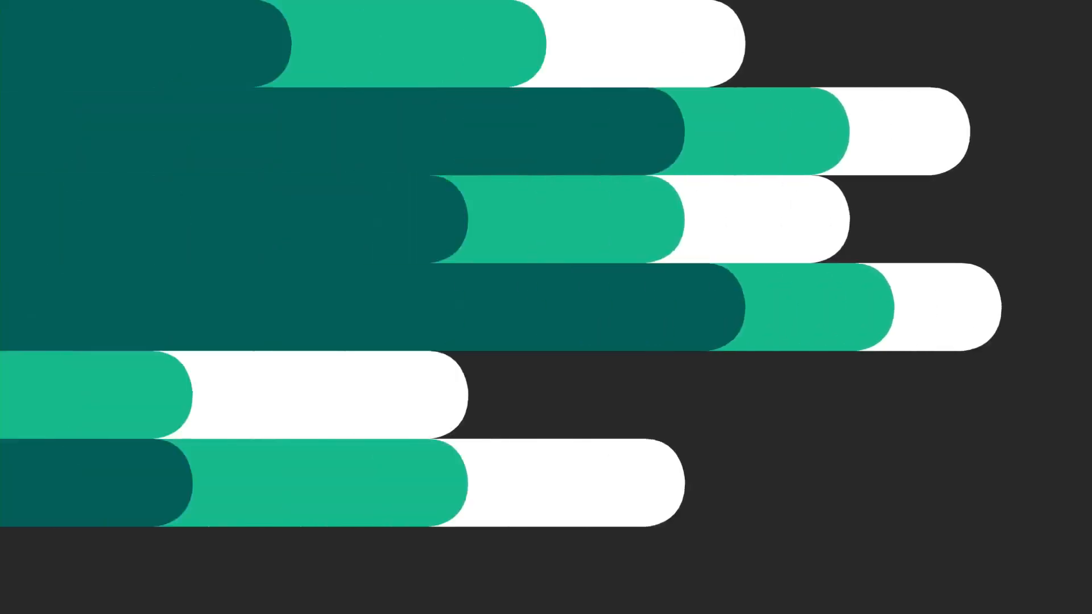